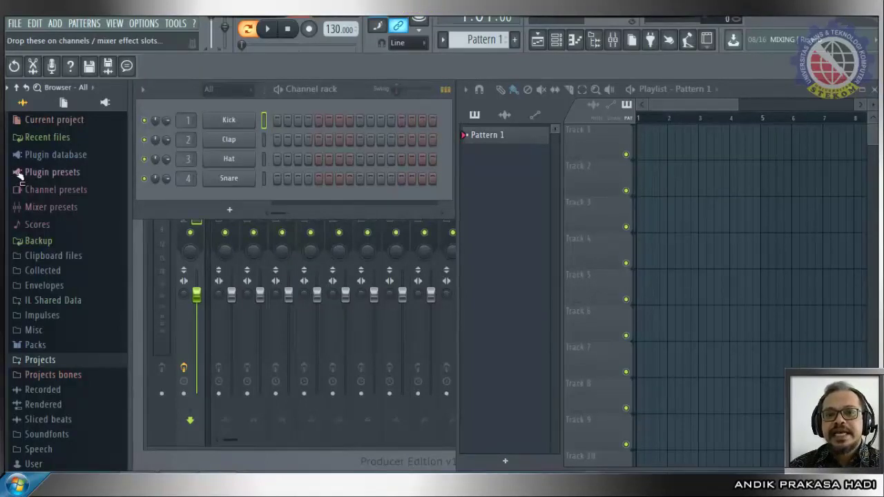
Step: Expand the Generators under Plugin presets in the browser and look through the list of built-in instruments
click(20, 174)
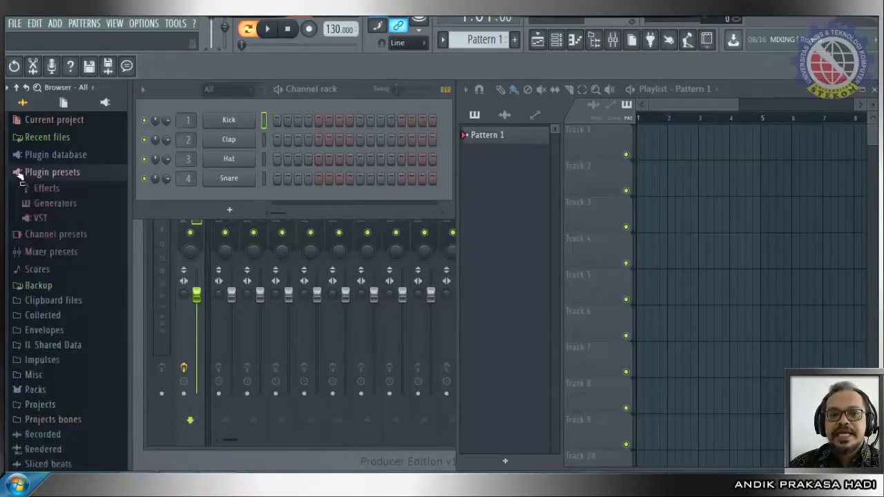
click(22, 203)
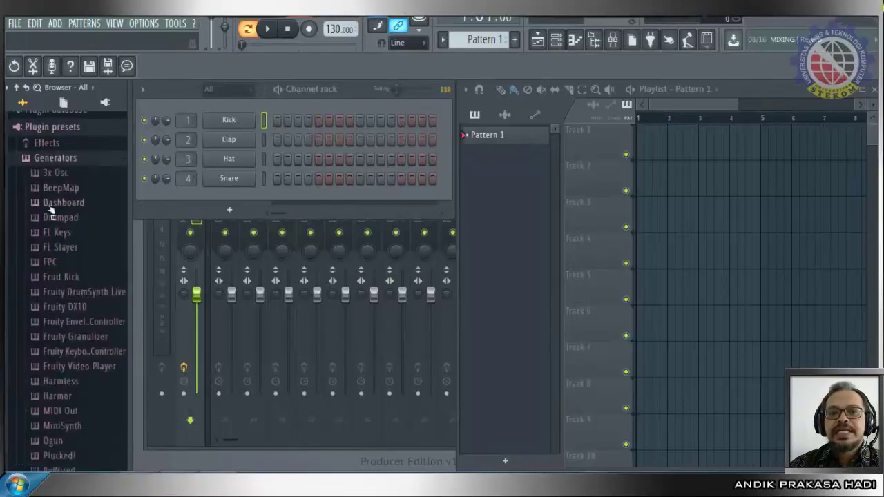
scroll(51, 334, down, 7)
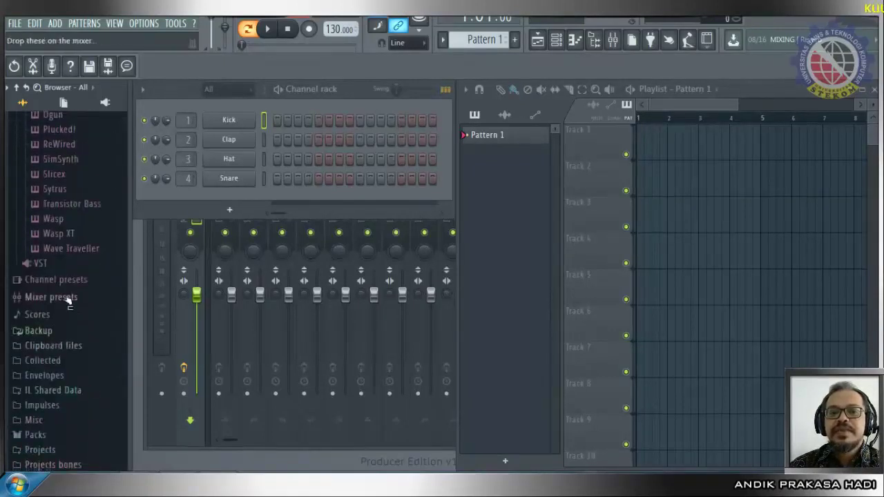
scroll(69, 302, up, 3)
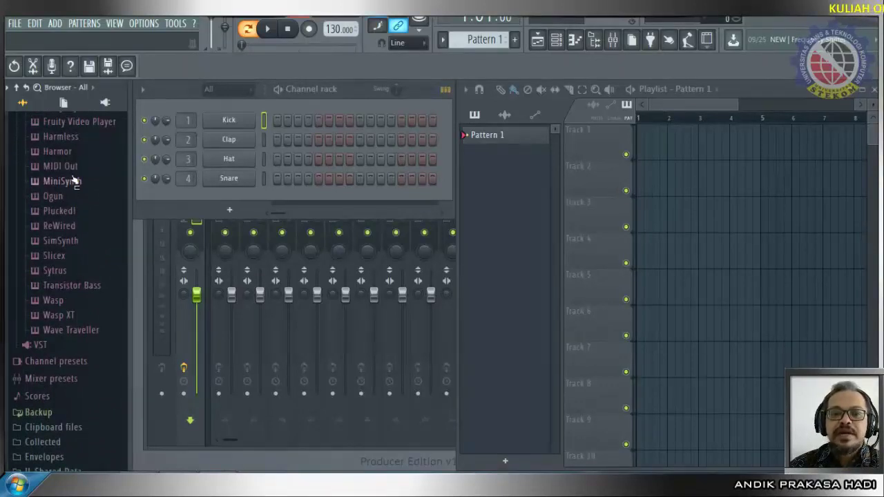
scroll(75, 181, up, 3)
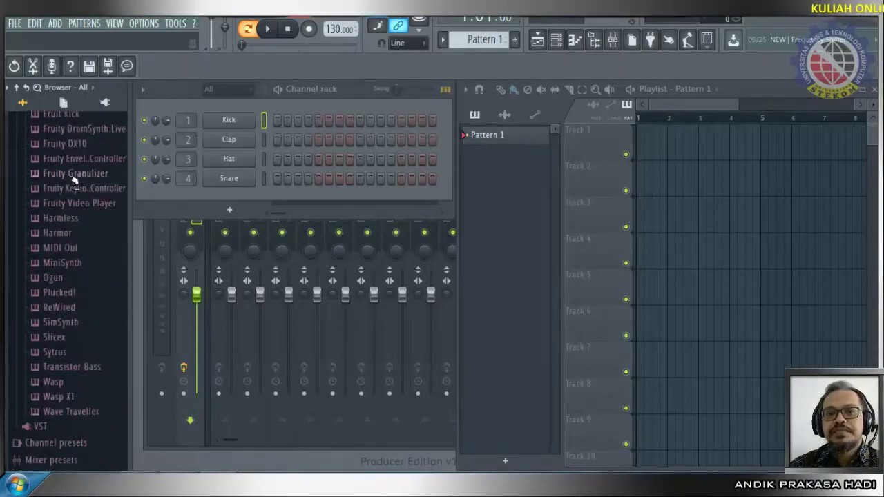
scroll(74, 181, up, 3)
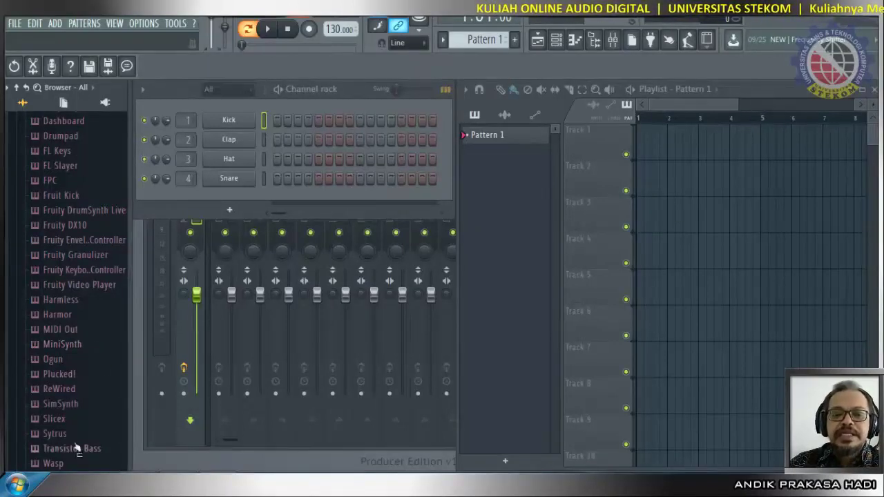
Step: Switch to Windows Explorer, open the Plugin FL folder on Data (D:) and examine the Nexus 2 and Real LPC folders
click(45, 483)
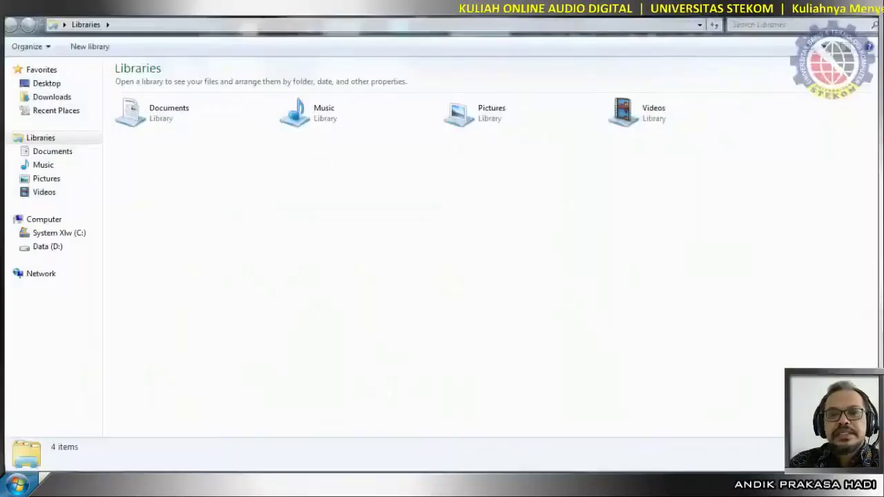
click(64, 246)
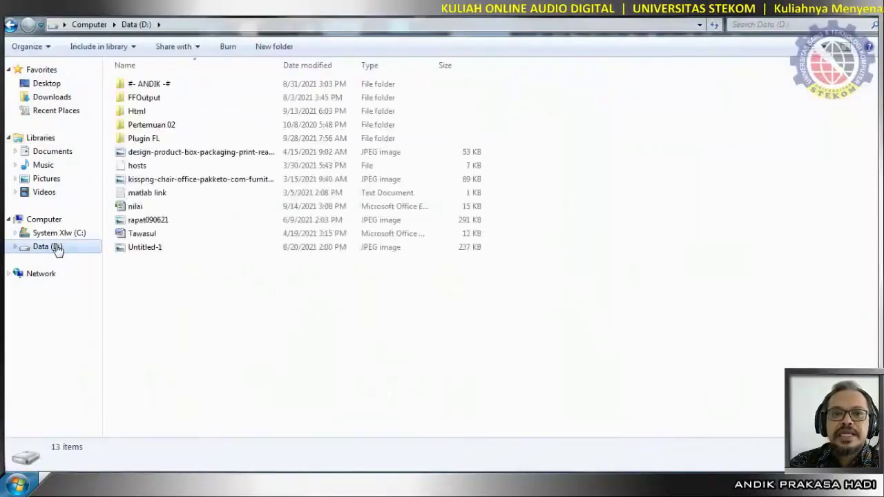
double_click(143, 138)
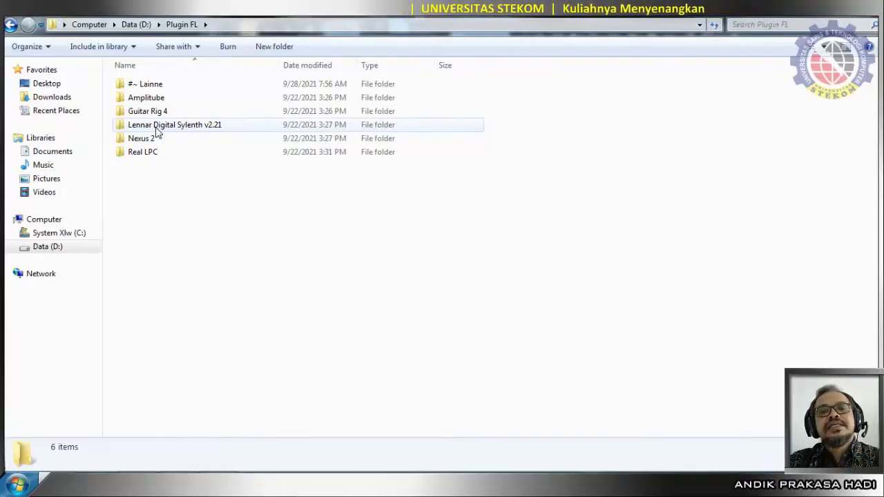
mouse_move(156, 142)
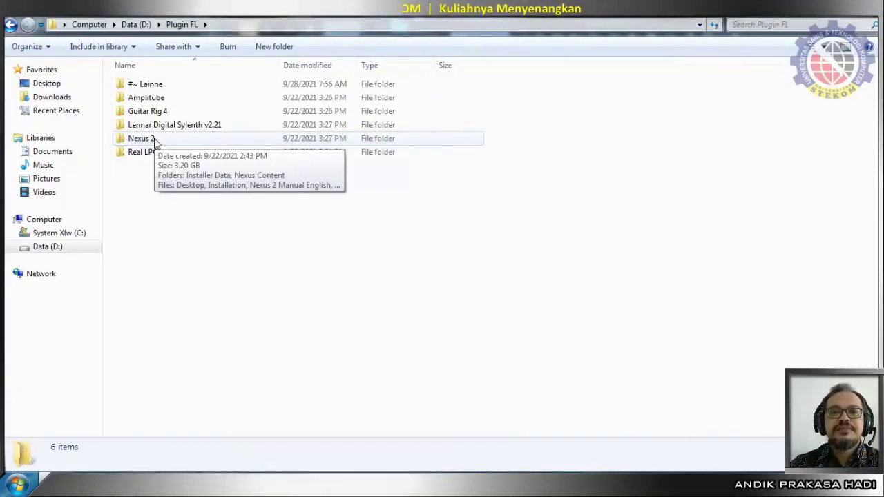
click(150, 140)
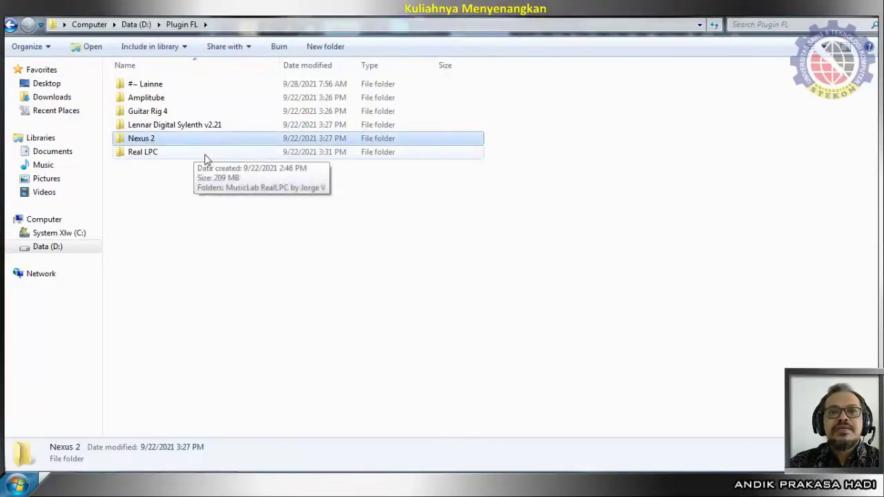
click(154, 156)
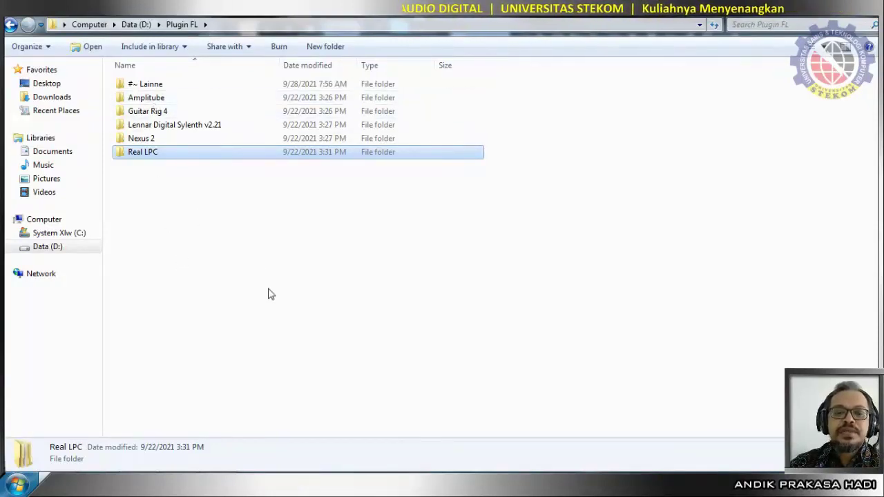
Step: Launch AmpliTube 3, start its Authorization Manager and accept the DirectX hardware settings with the primary sound drivers
click(18, 485)
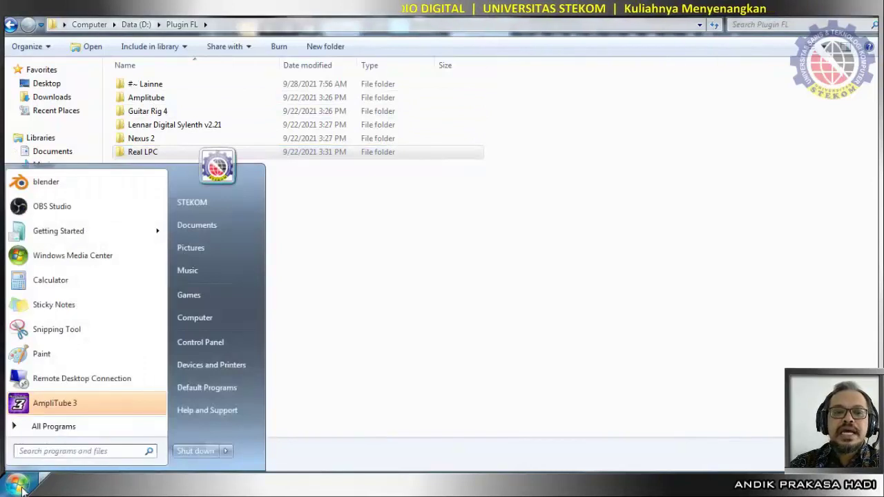
click(68, 407)
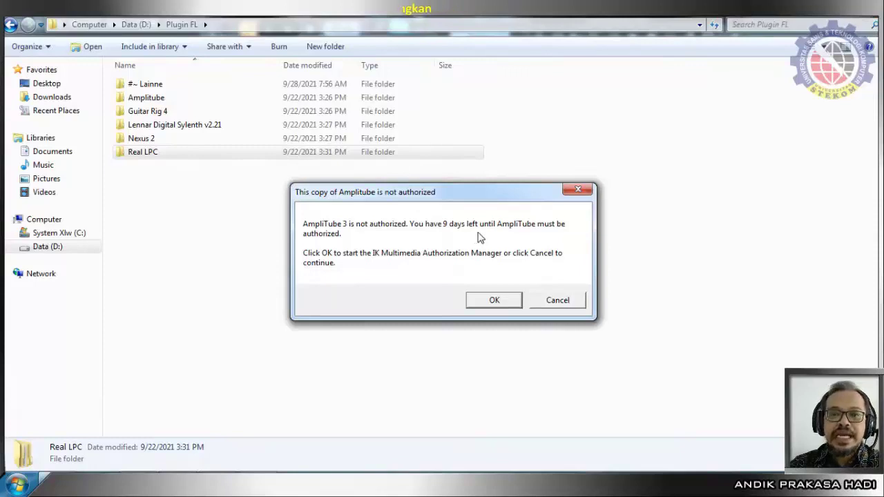
click(494, 301)
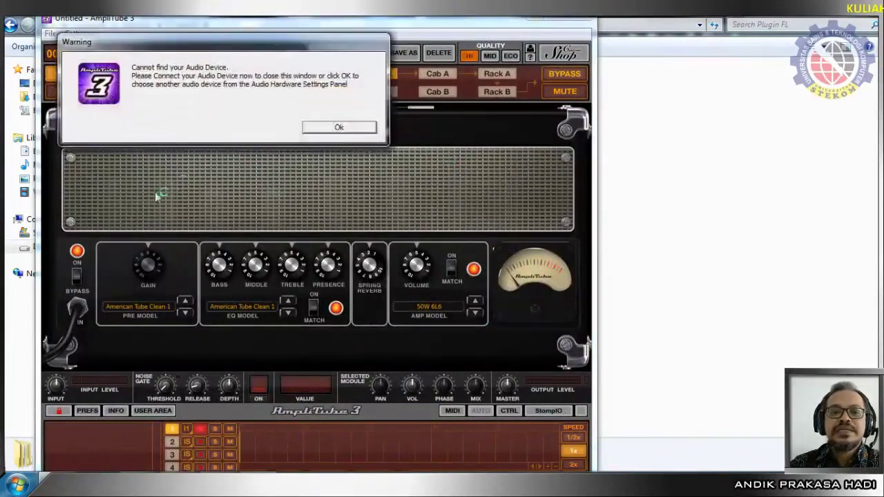
click(339, 129)
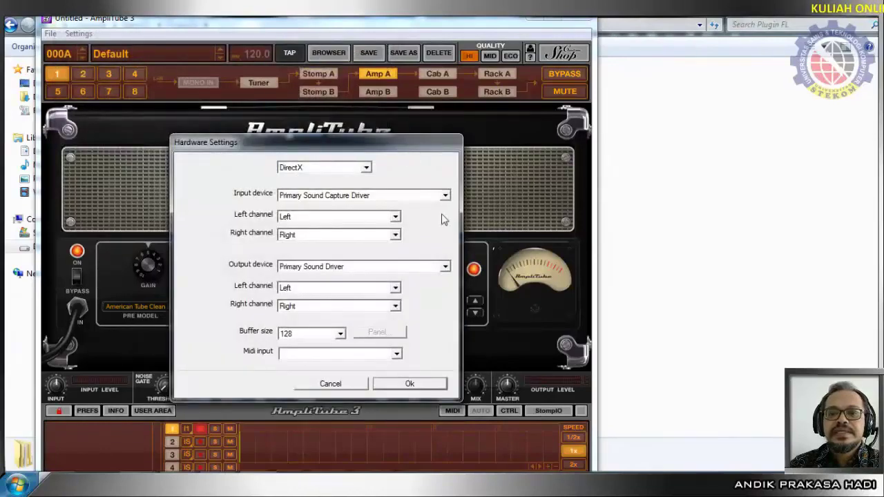
click(405, 385)
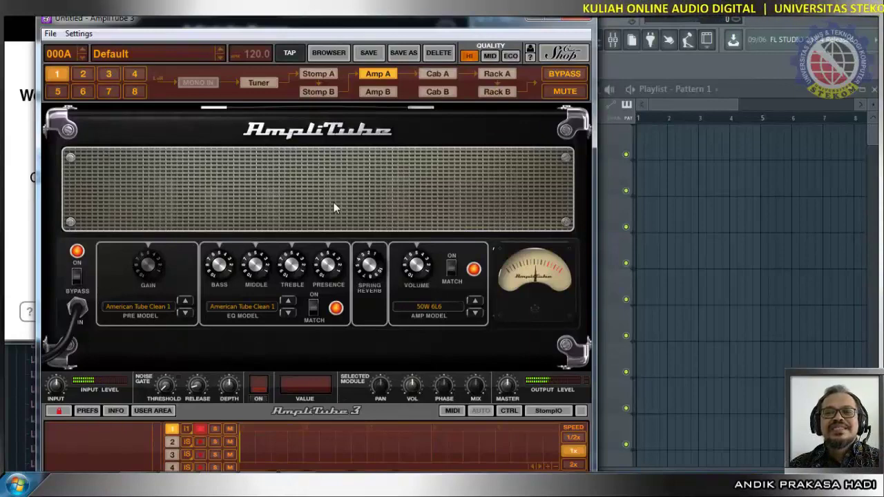
Step: Close AmpliTube 3 without saving the project and cancel the IK Multimedia Authorization Manager
click(583, 22)
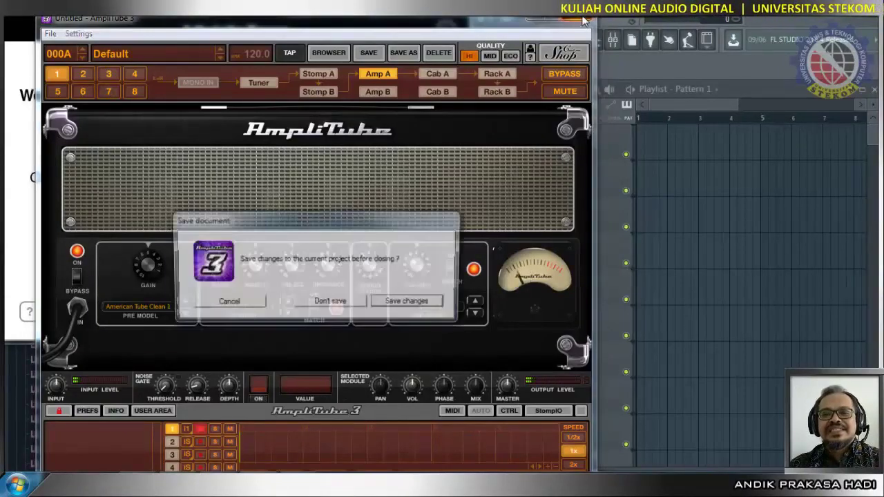
click(330, 304)
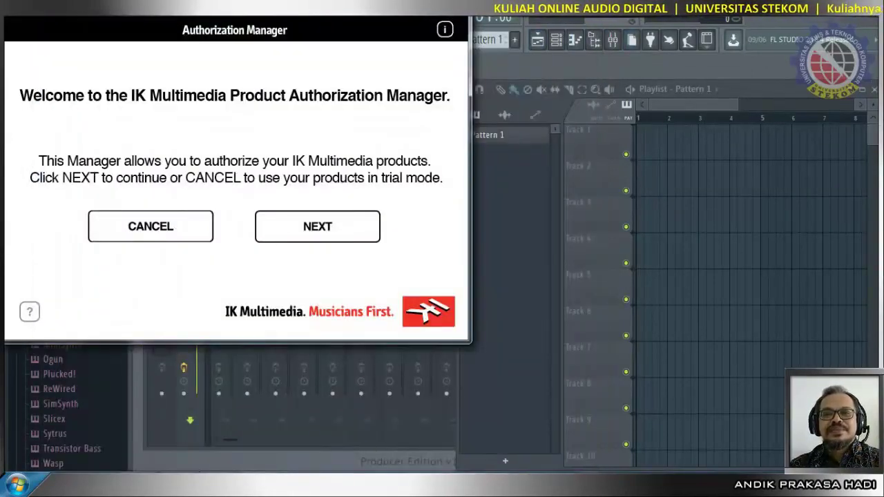
click(151, 227)
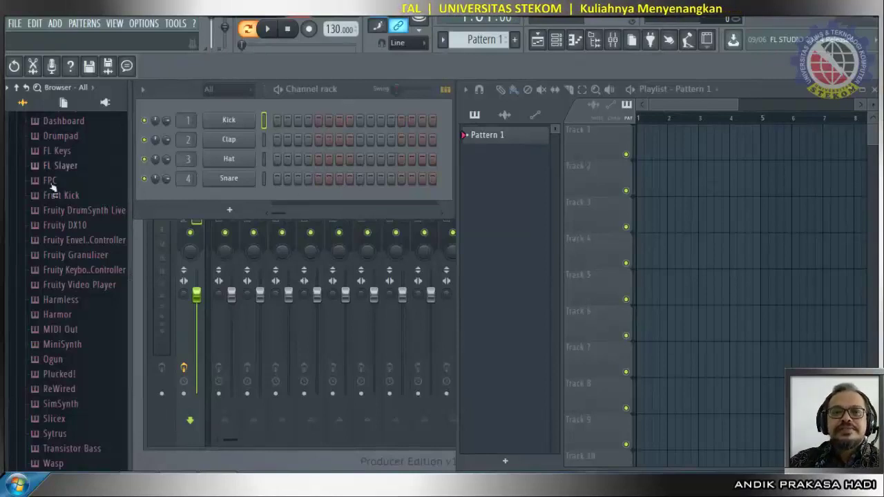
Step: Collapse the Generators and Plugin presets folders in the FL Studio browser
scroll(60, 169, up, 4)
click(28, 205)
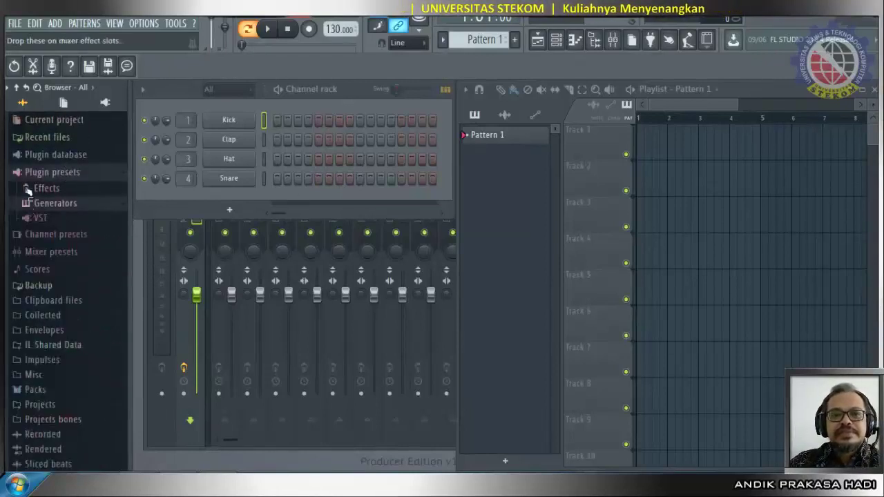
click(17, 174)
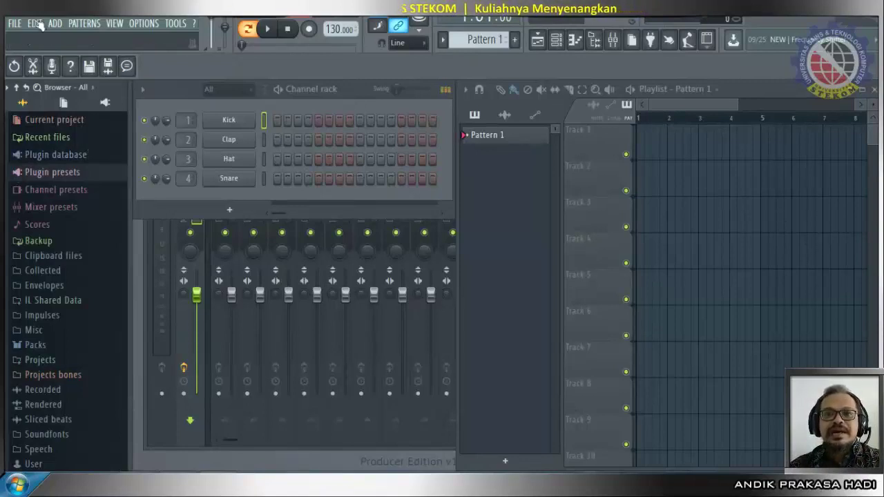
Step: Open the project Indonesia Raya 1 from the AD course folder on Data (D:)
click(12, 24)
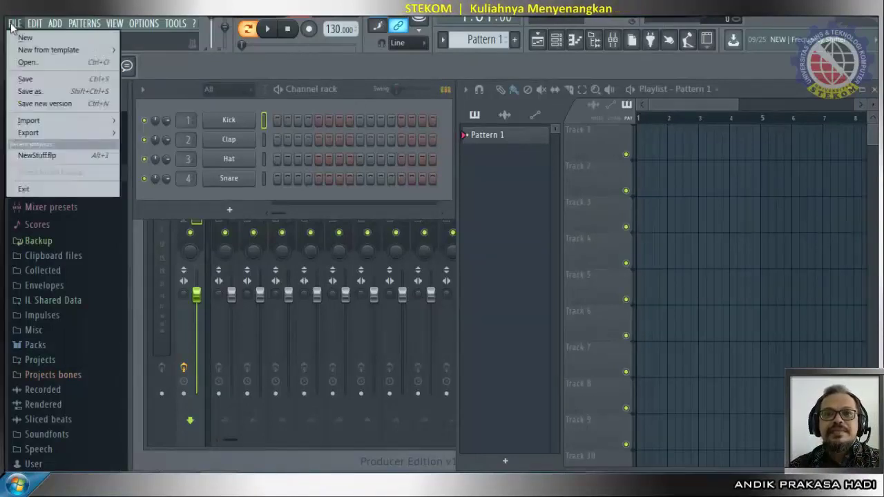
click(40, 61)
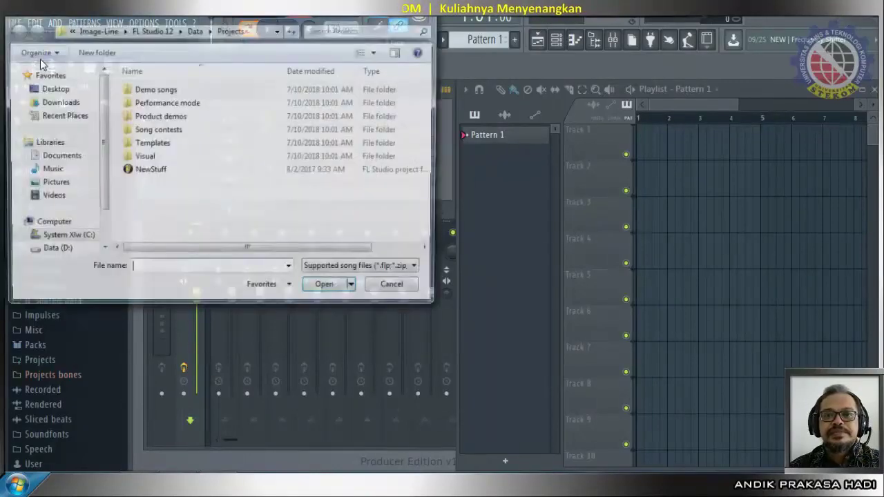
click(49, 252)
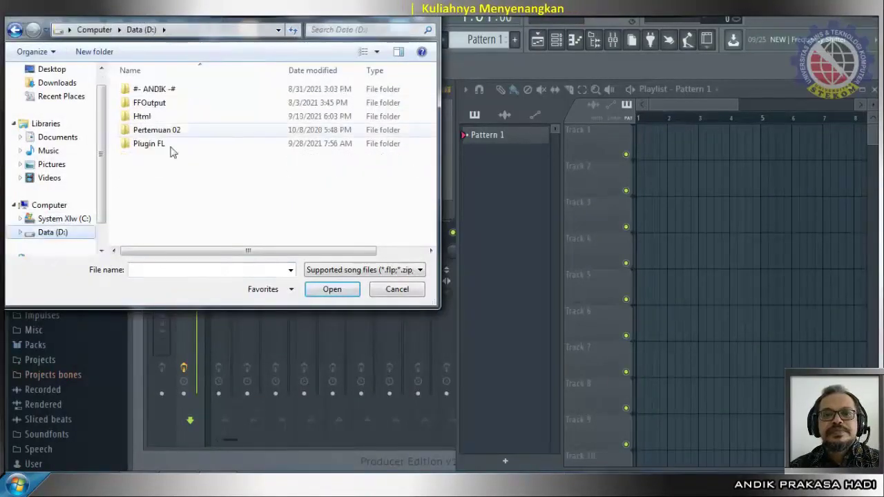
double_click(159, 90)
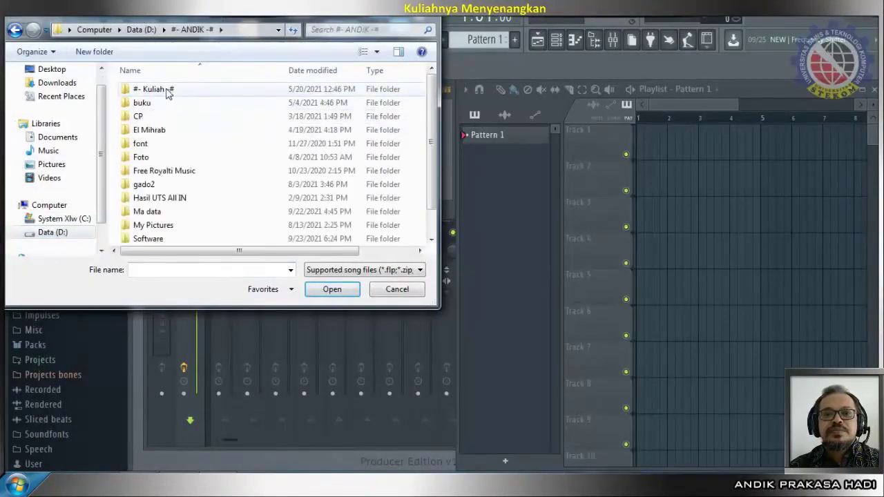
double_click(166, 90)
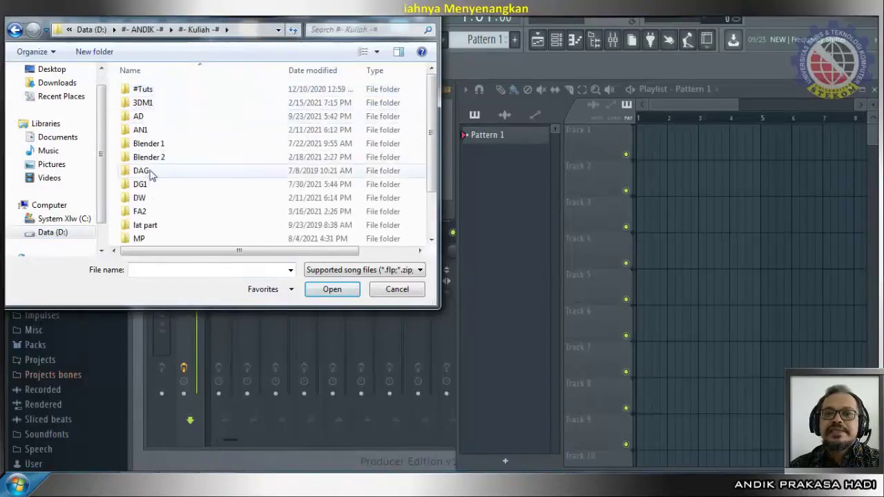
double_click(139, 116)
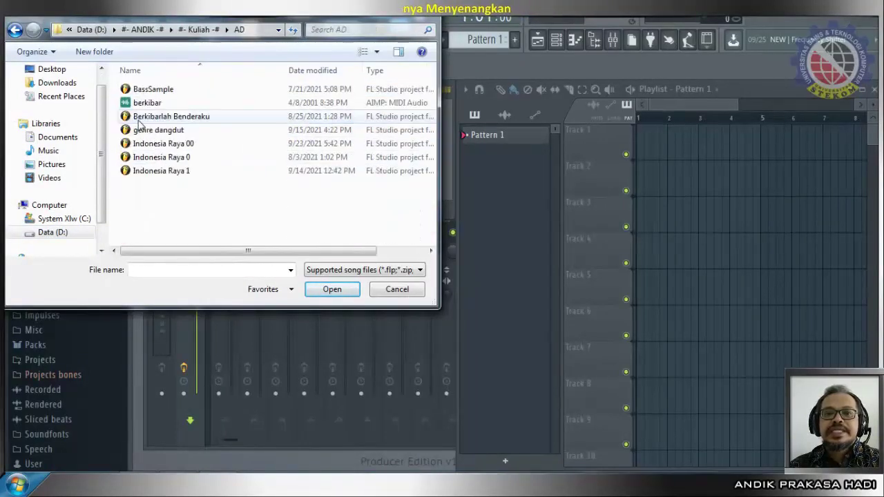
click(176, 172)
click(331, 290)
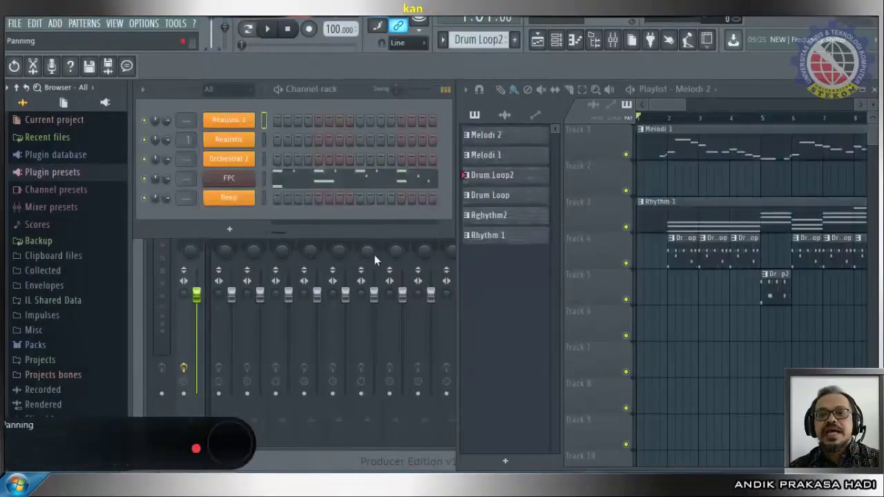
Step: Route the channels Realistic 2, Realistic, Orchestral 2, FPC and Deep to mixer tracks 1 to 5 respectively
click(183, 177)
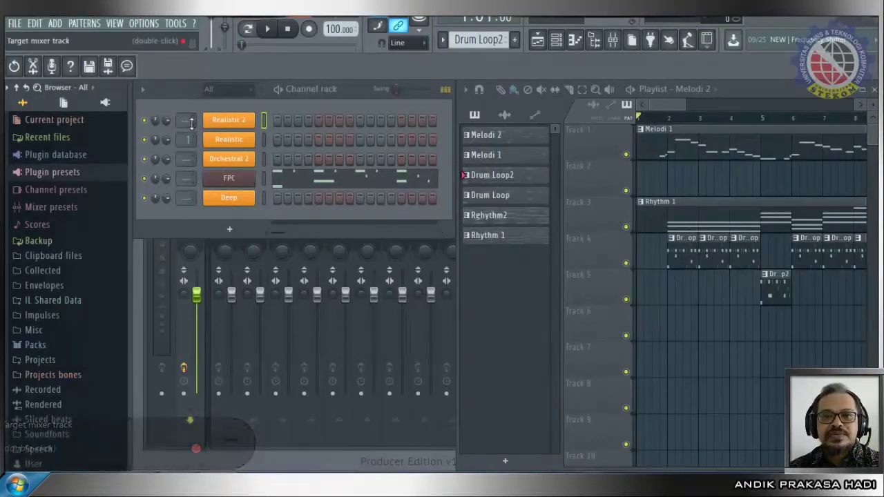
drag(186, 121, 186, 116)
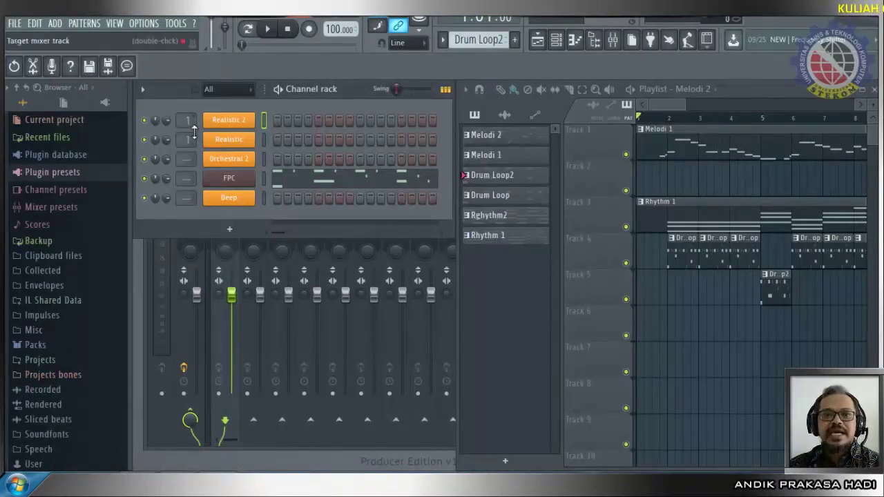
drag(188, 141, 186, 191)
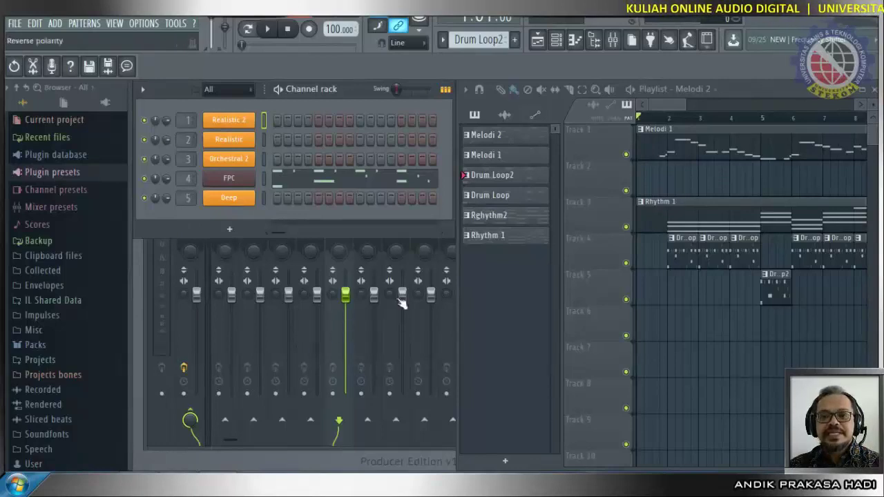
Step: Bring the mixer in front of the playlist, hide it and show it again
click(448, 324)
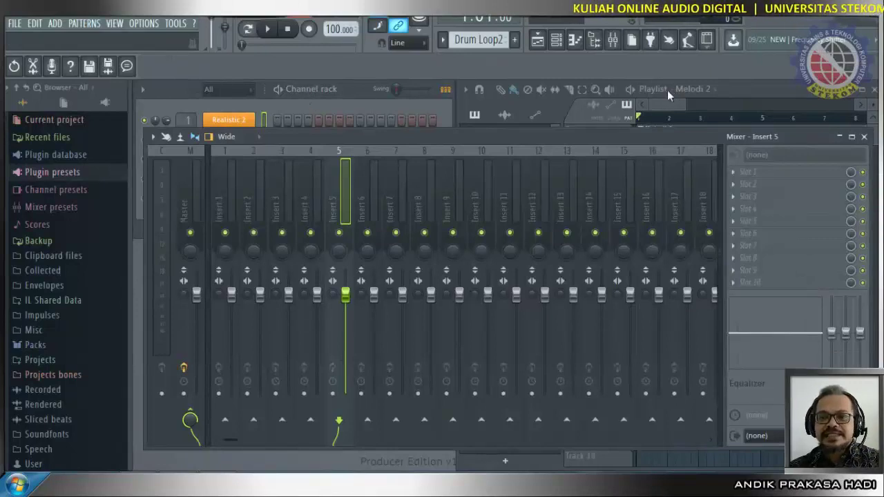
click(613, 42)
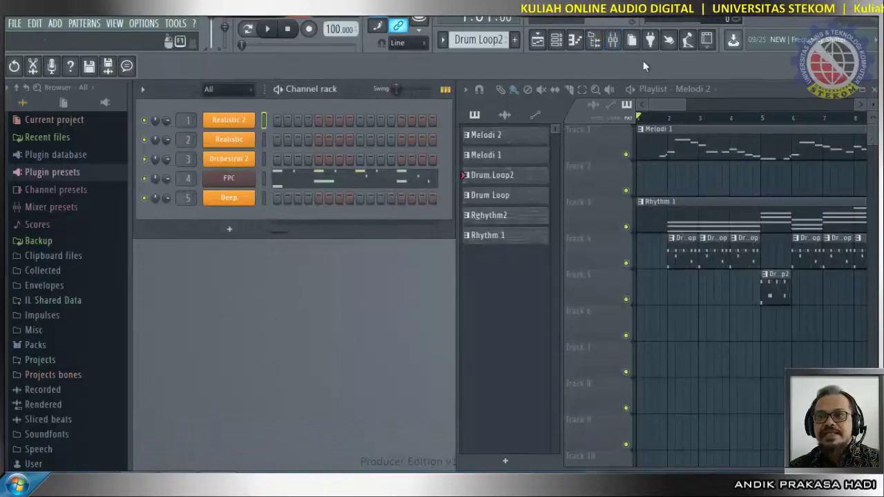
click(614, 41)
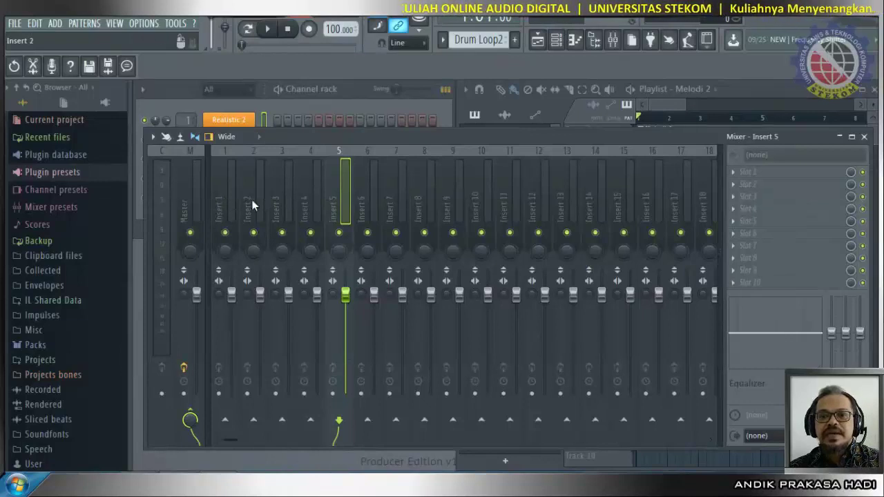
Step: Move the mixer window down and up to uncover the channel rack, and place it directly below the main toolbars
drag(327, 136, 333, 236)
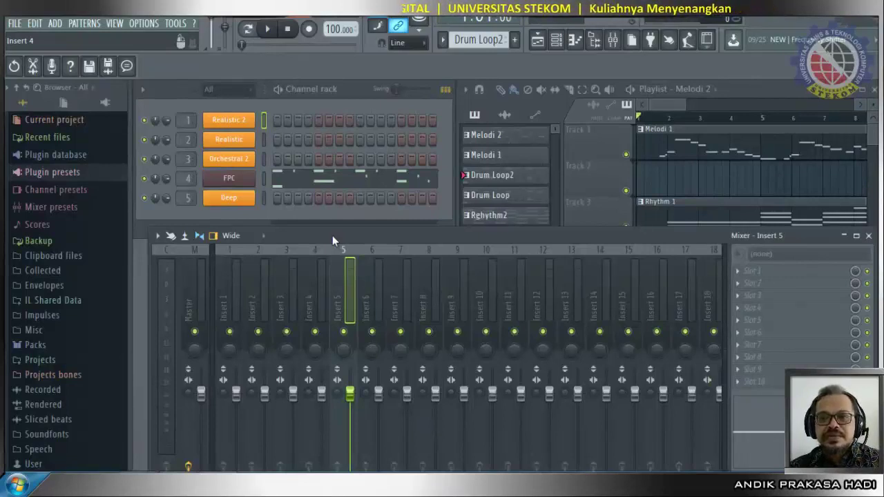
drag(332, 235, 334, 249)
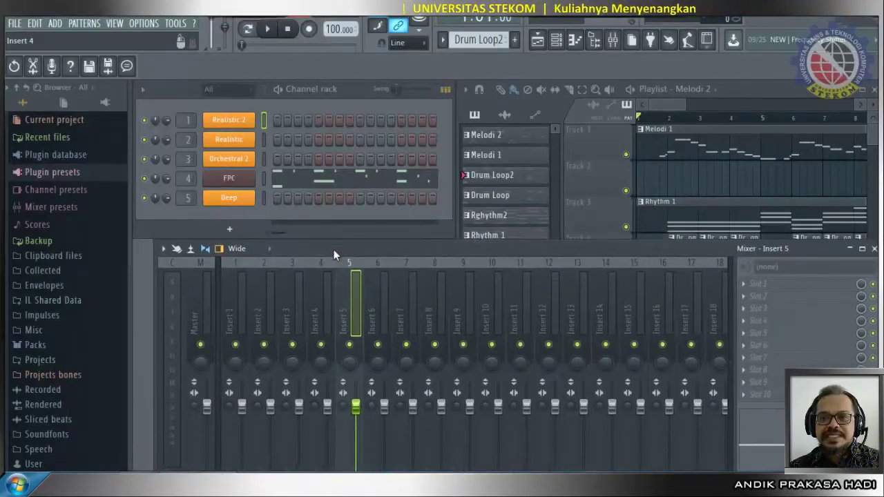
drag(334, 249, 335, 278)
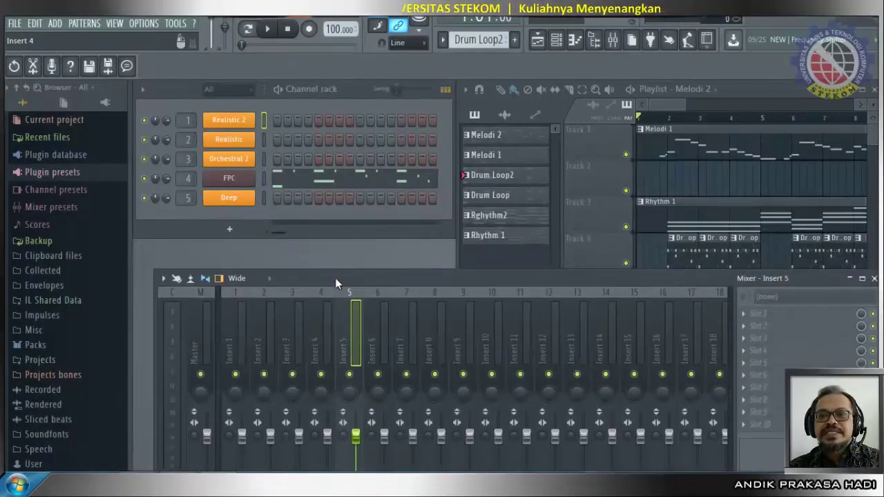
drag(335, 278, 319, 111)
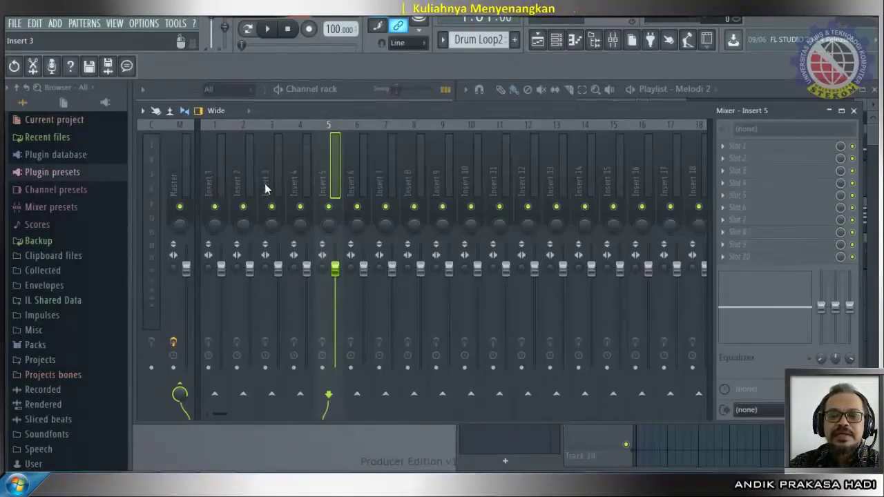
drag(345, 109, 351, 211)
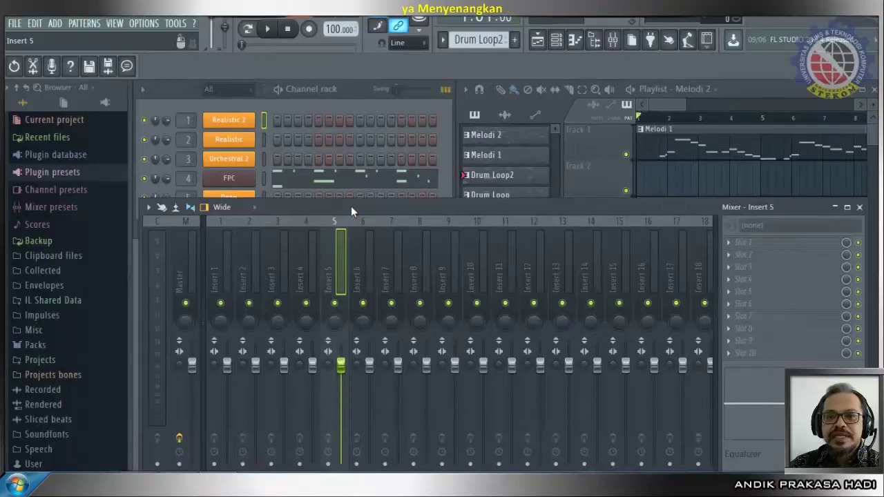
drag(351, 206, 346, 111)
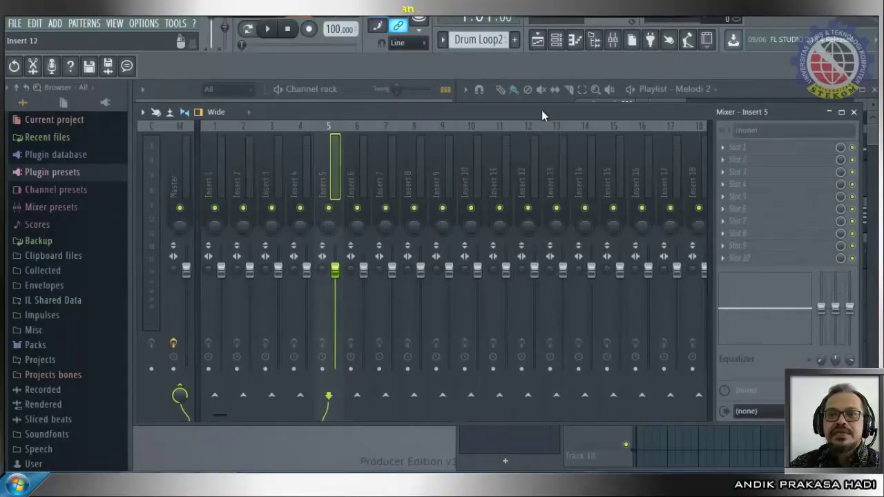
drag(541, 110, 541, 88)
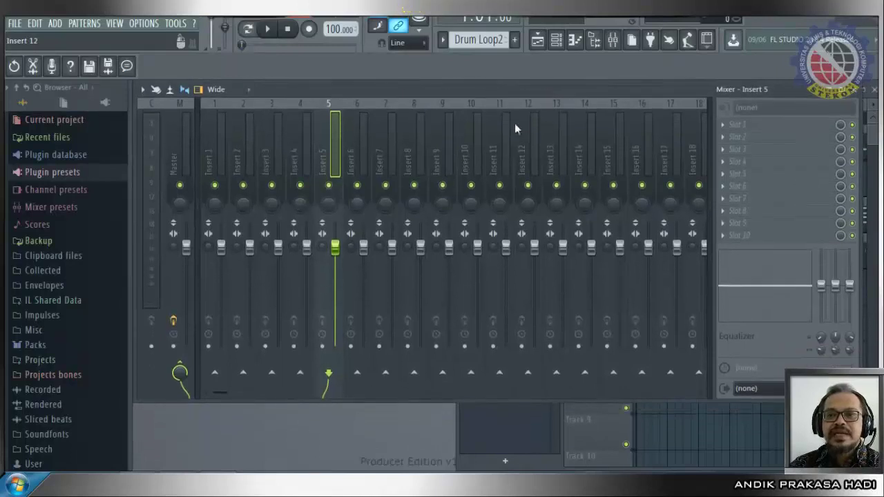
Step: Select the mixer tracks Insert 1 to Insert 4 one after another, and return to Insert 1 and Insert 2
click(209, 165)
click(240, 165)
click(265, 163)
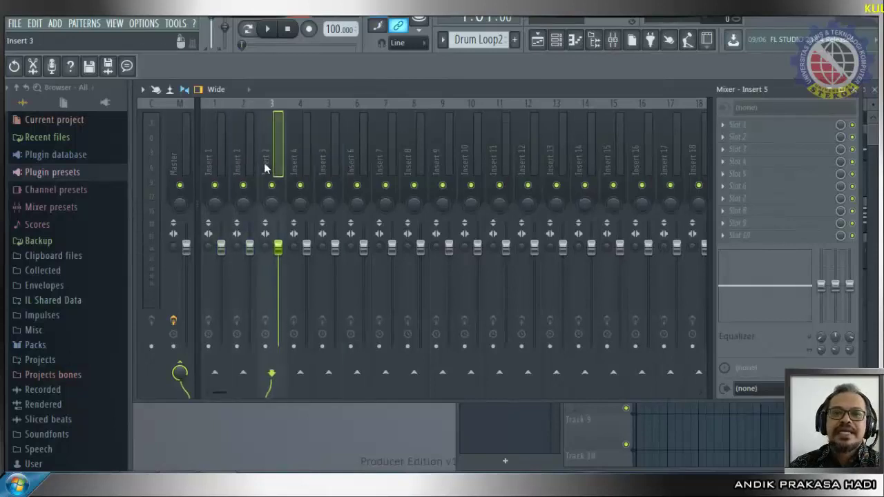
click(298, 166)
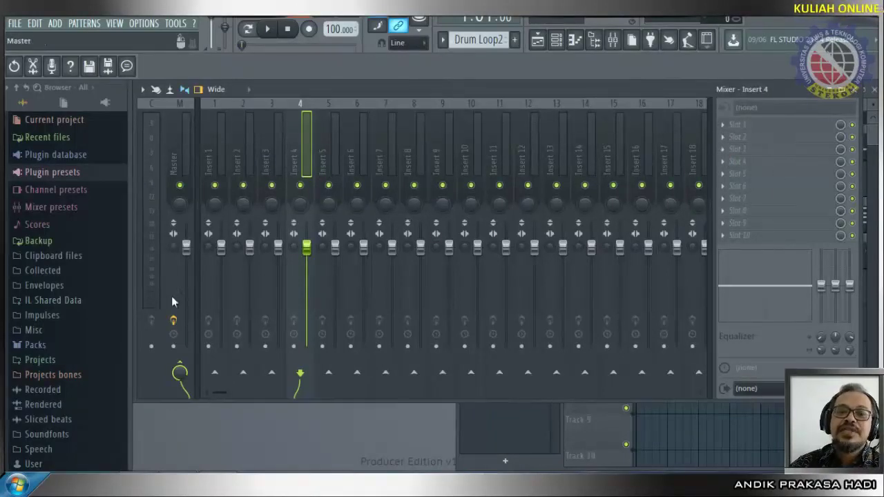
click(209, 163)
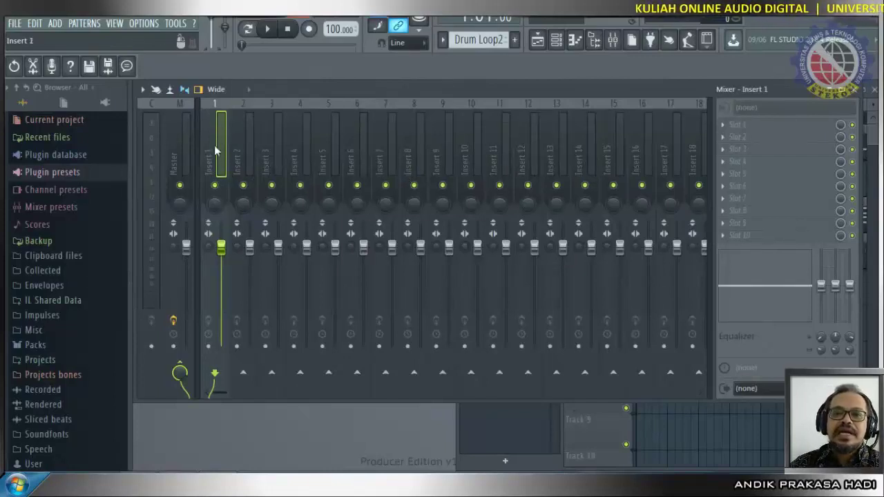
click(246, 158)
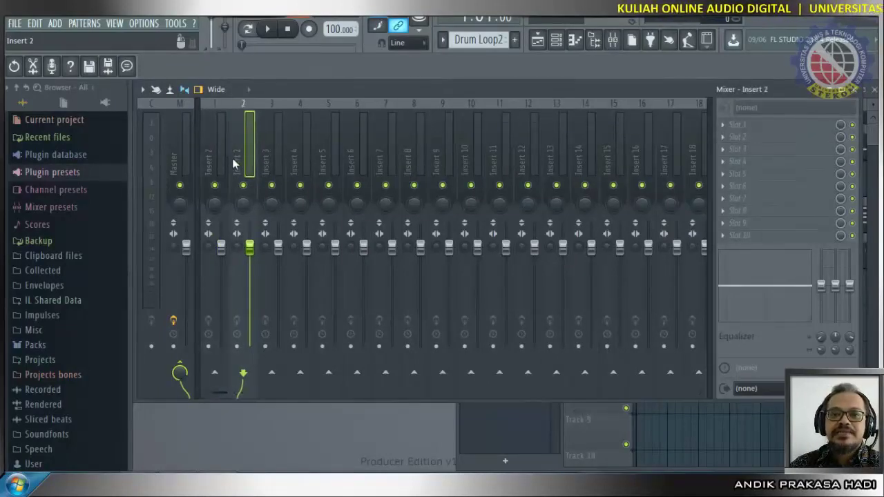
Step: Load the Fruity Reeverb 2 effect into slot 1 of the mixer track Insert 1
click(221, 162)
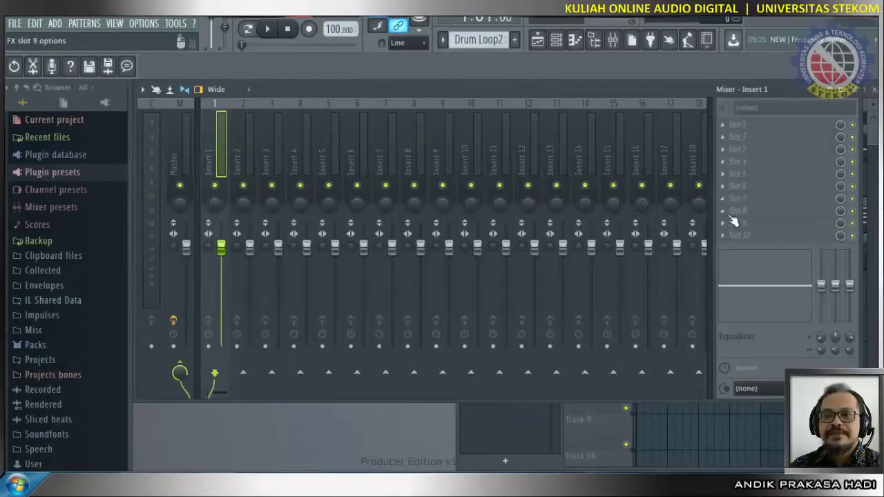
click(725, 126)
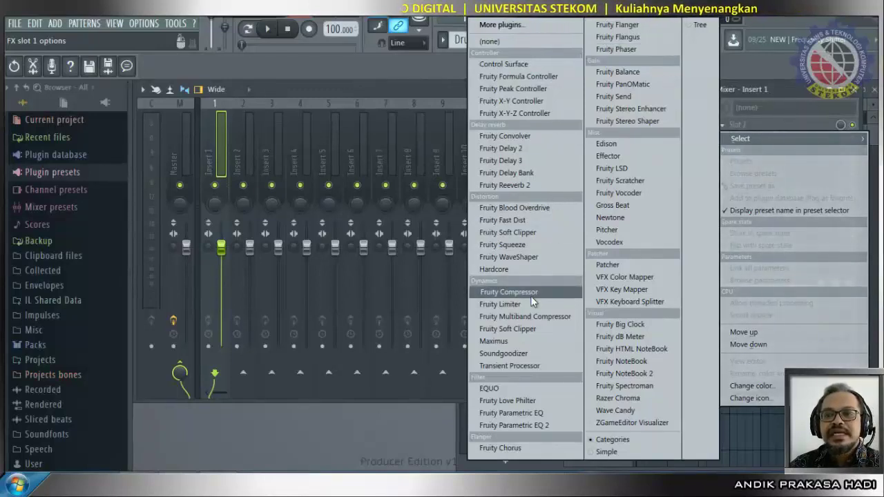
click(543, 184)
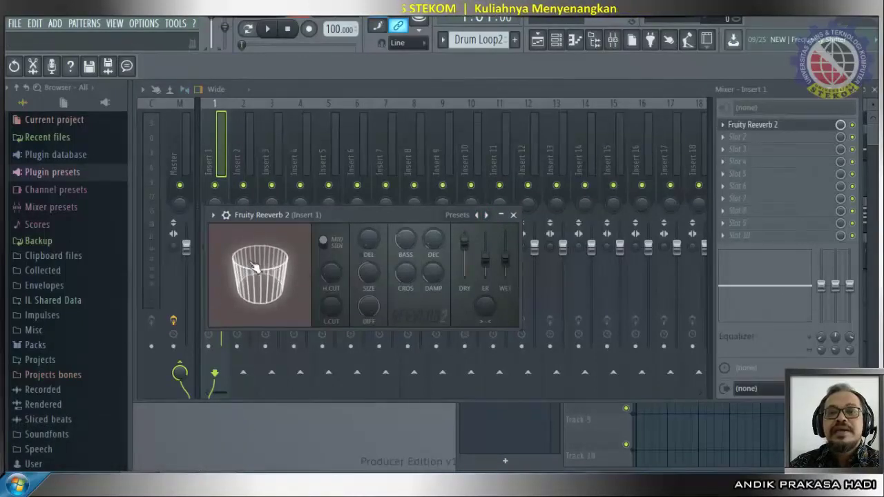
Step: Mute the mixer tracks Insert 2, Insert 3, Insert 4 and Insert 5
click(243, 187)
click(272, 187)
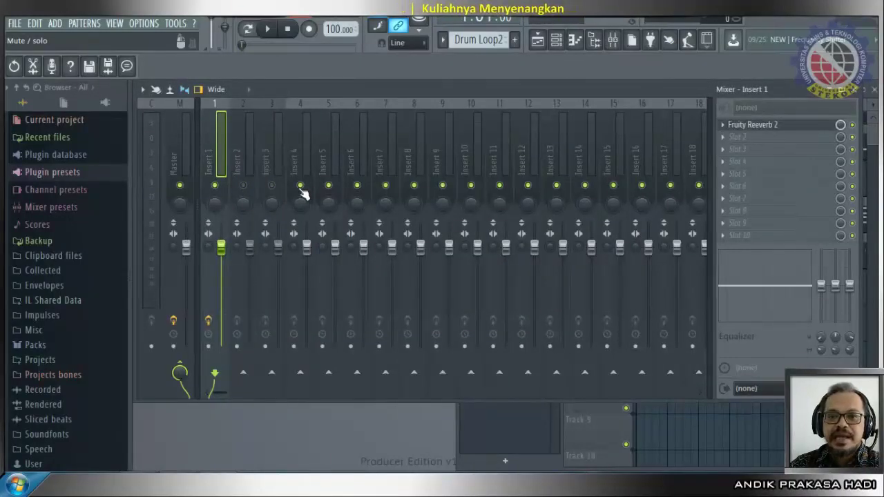
click(300, 186)
click(329, 187)
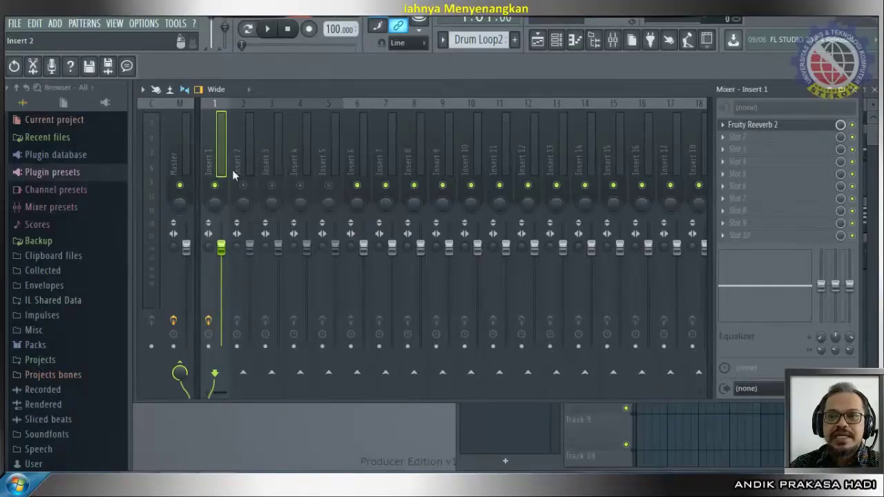
Step: Open the Fruity Reeverb 2 window on Insert 1, and play and pause the Drum Loop2 pattern
click(757, 126)
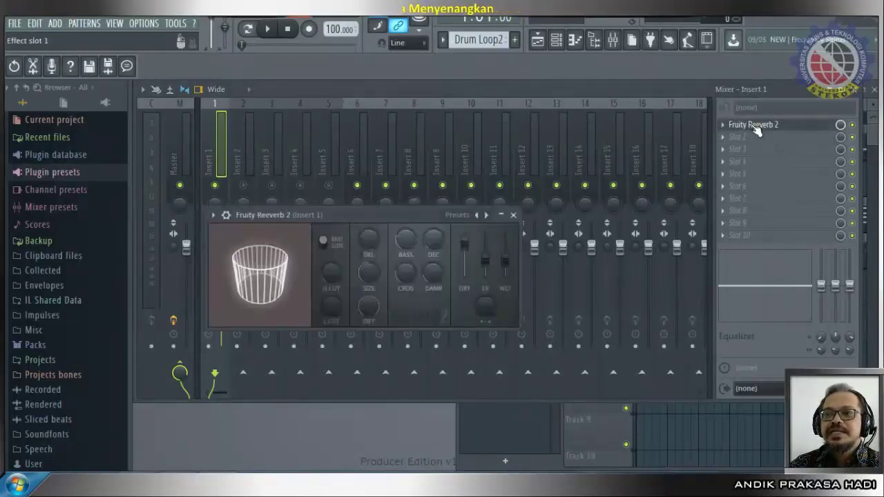
click(752, 127)
click(749, 126)
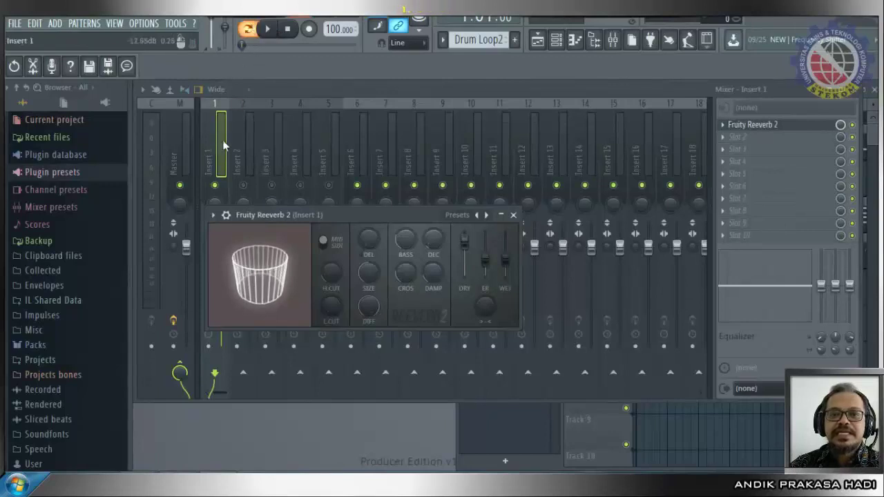
click(270, 33)
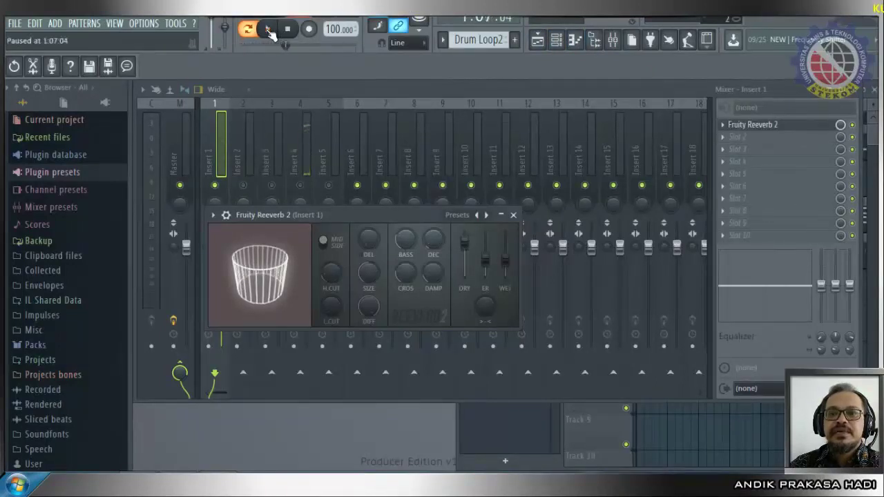
Step: Close the Fruity Reeverb 2 and mixer windows and select the Melodi 2 pattern
click(514, 215)
click(857, 90)
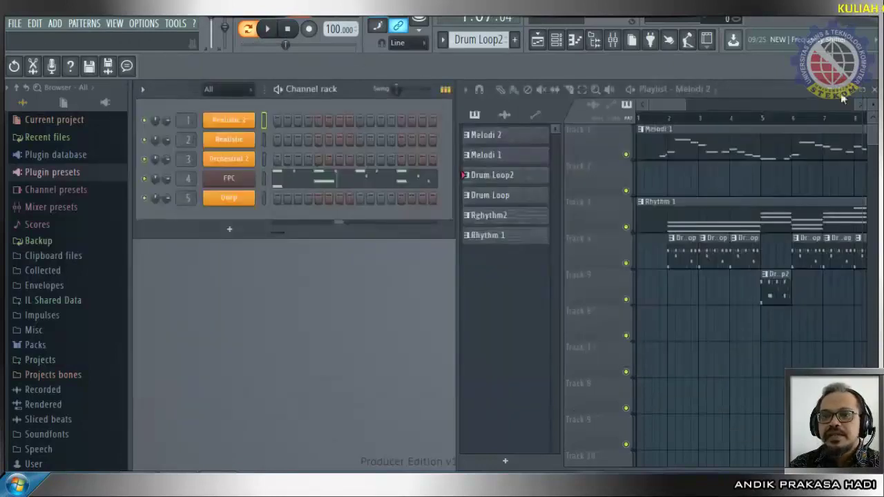
click(485, 136)
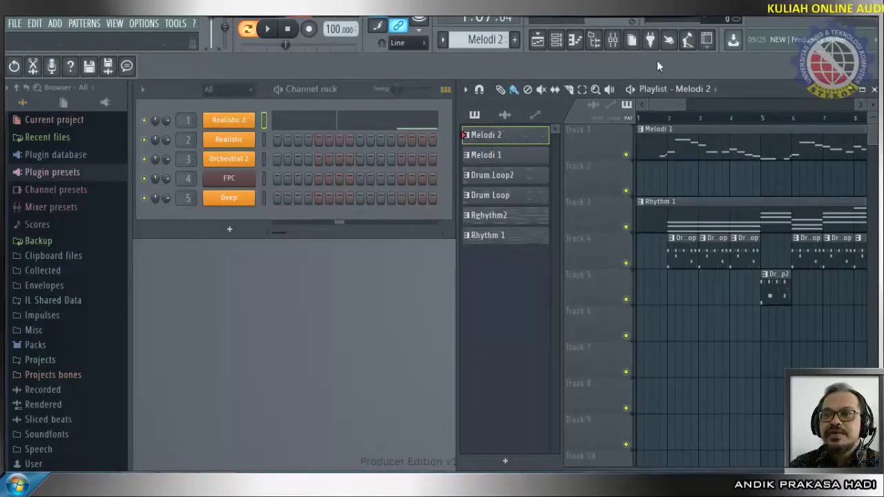
Step: Reopen the mixer and the Fruity Reeverb 2 window on Insert 1, and start playing the Melodi 2 pattern
click(613, 40)
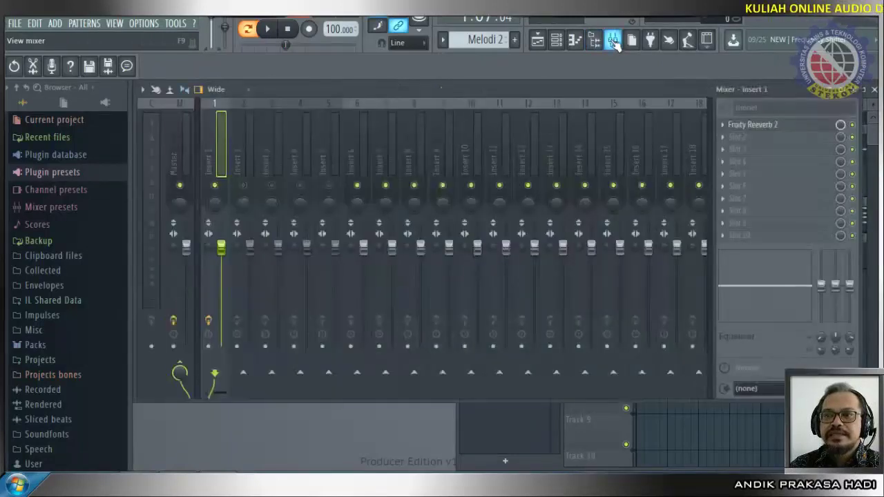
click(755, 129)
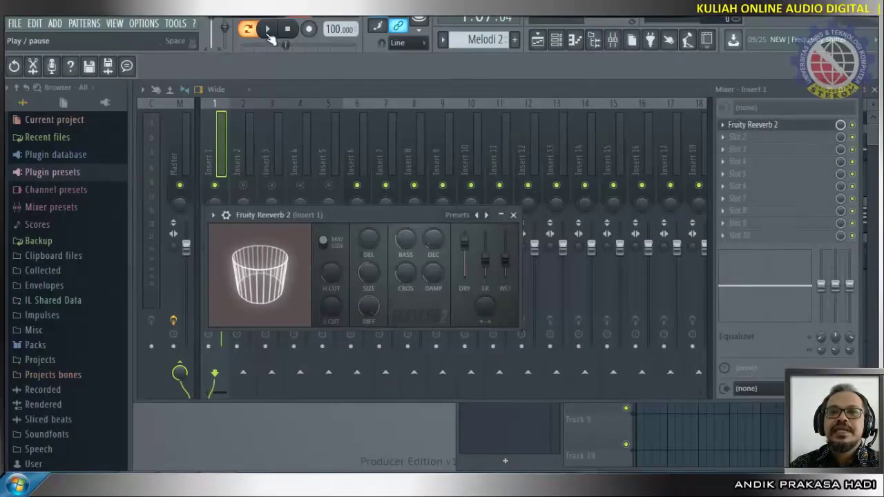
click(268, 34)
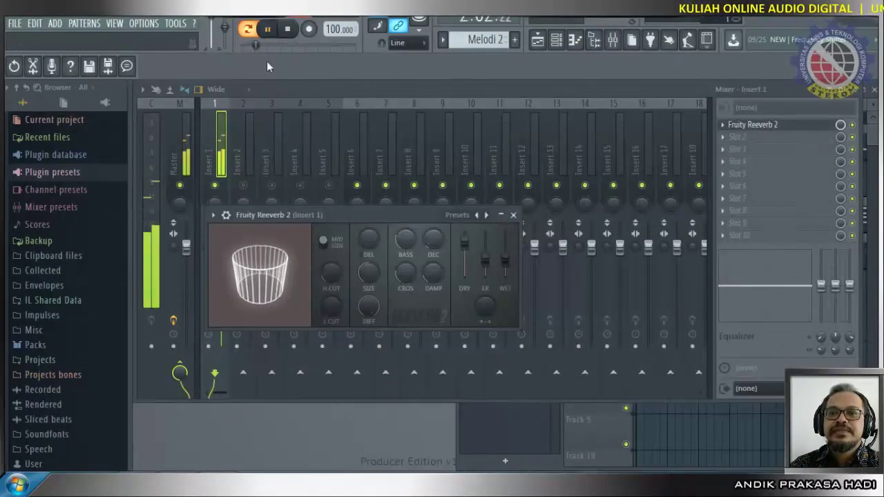
Step: Audition the Fruity Reeverb 2 presets Cathedral, Default, Drum Room and Large Hall, choose Small Studio and close the plugin
click(486, 217)
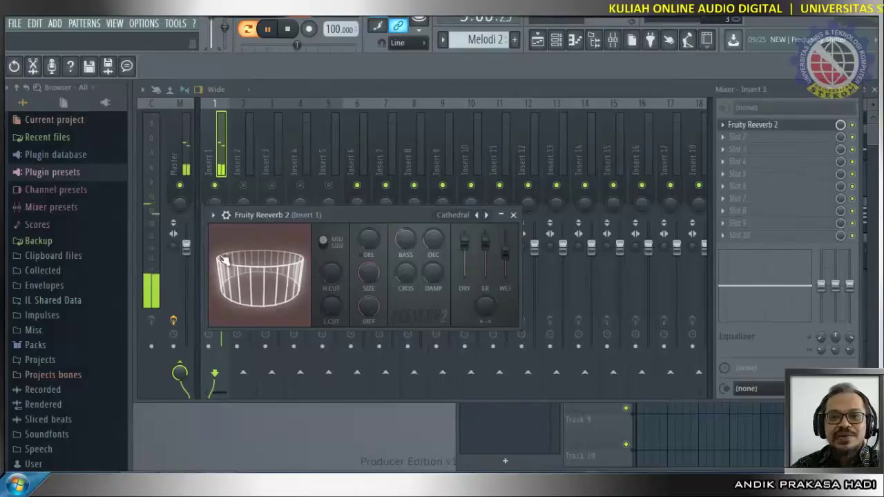
click(486, 216)
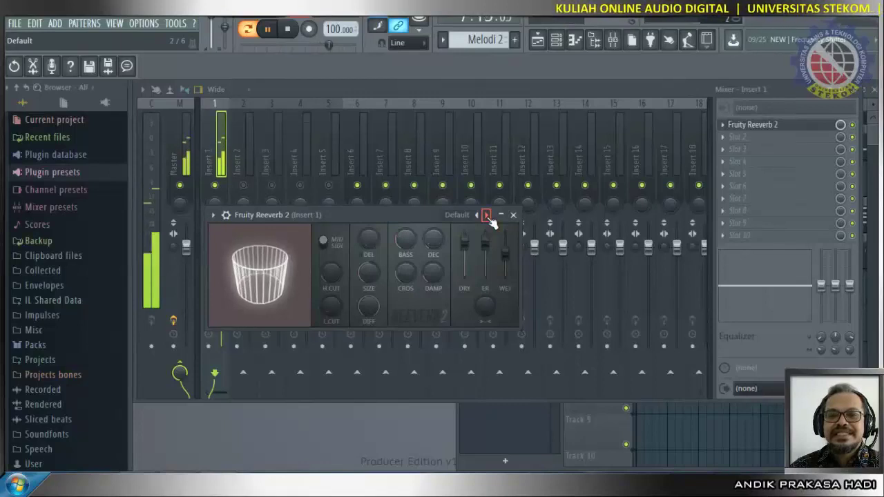
click(486, 216)
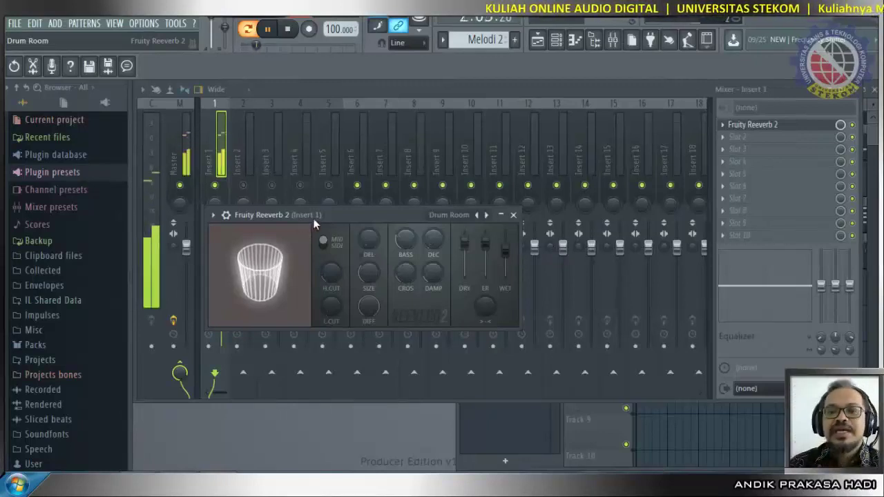
click(486, 215)
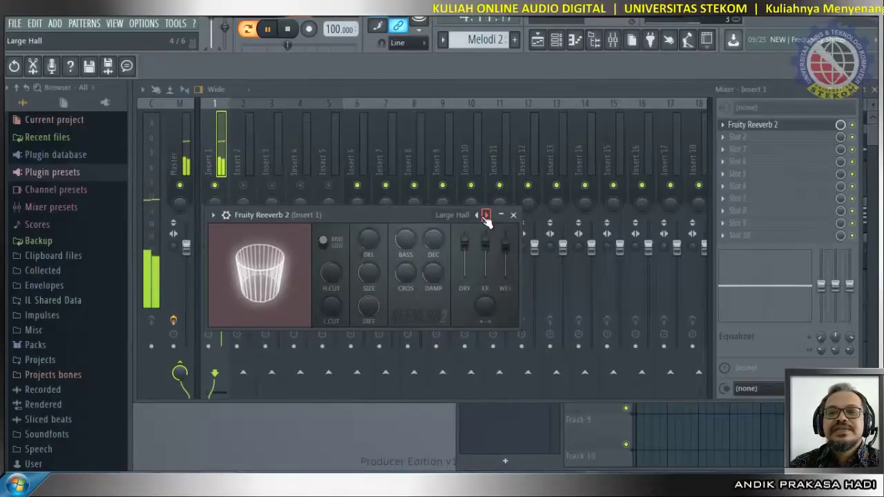
click(486, 215)
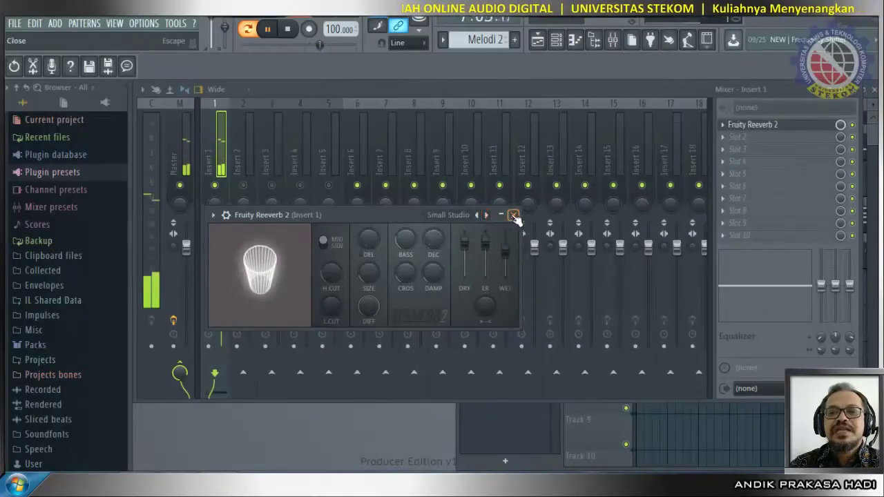
click(515, 216)
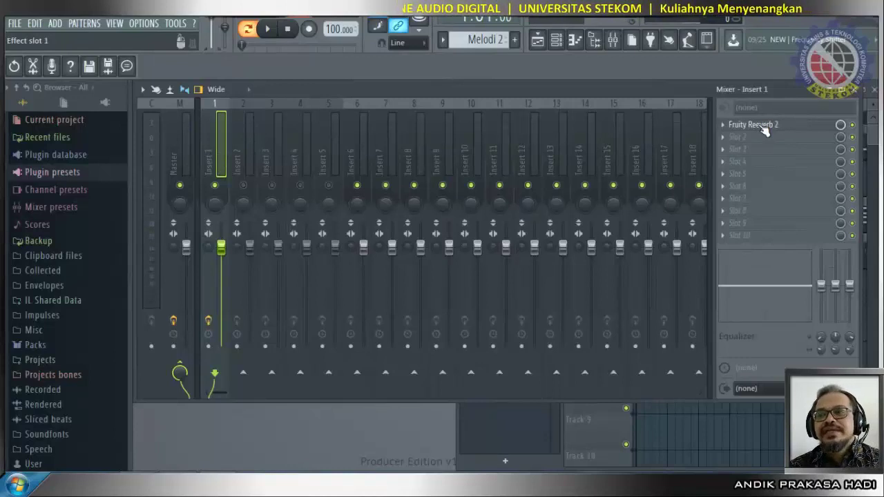
Step: Load Fruity Parametric EQ 2 into slot 2 of Insert 1 and move its window up over the mixer
click(727, 143)
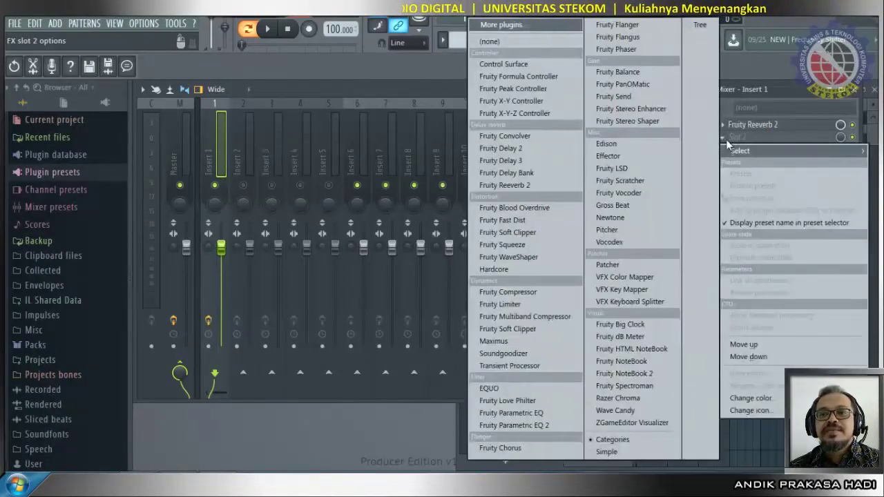
click(527, 425)
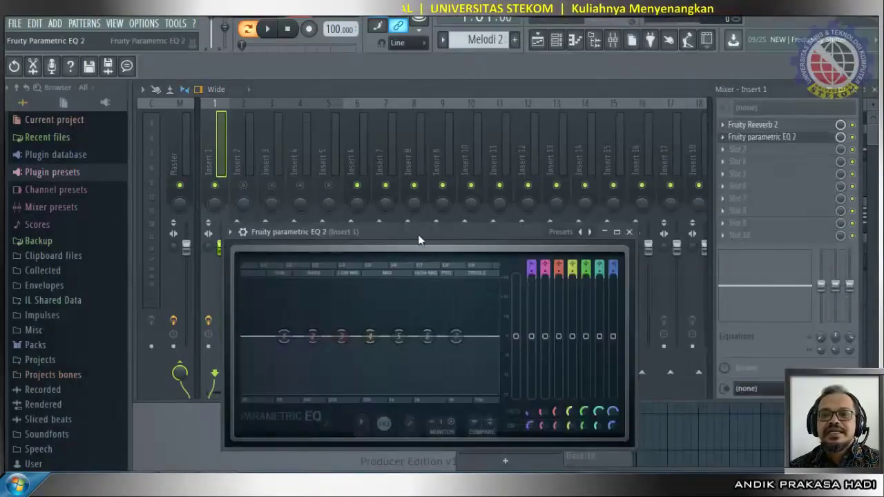
drag(418, 240, 428, 122)
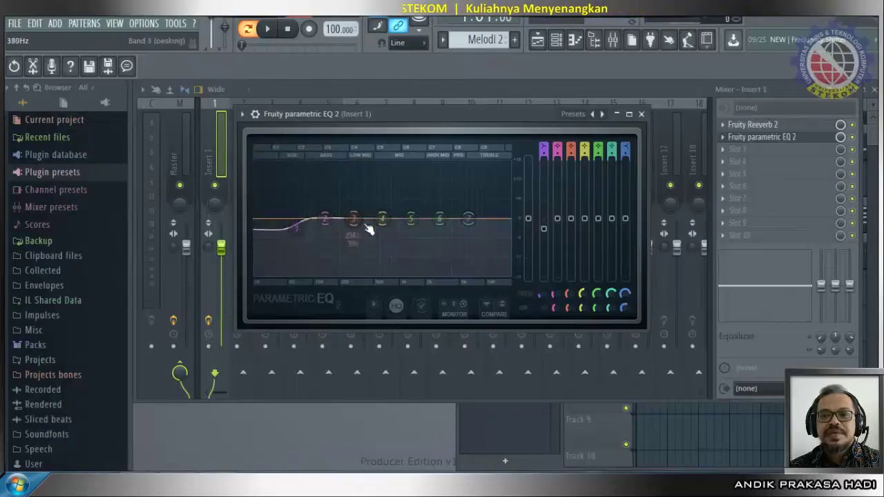
Step: Raise band 4 of Fruity Parametric EQ 2 slightly at 637 Hz and narrow its bandwidth
drag(382, 220, 382, 214)
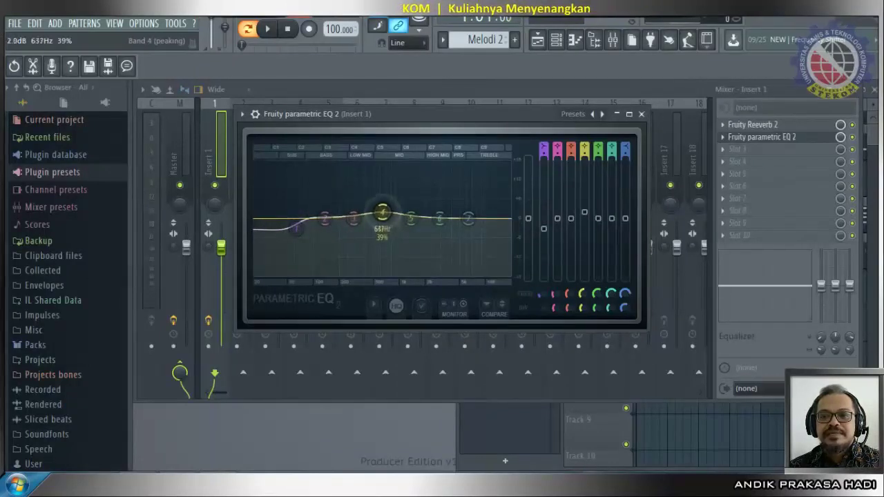
scroll(387, 218, down, 3)
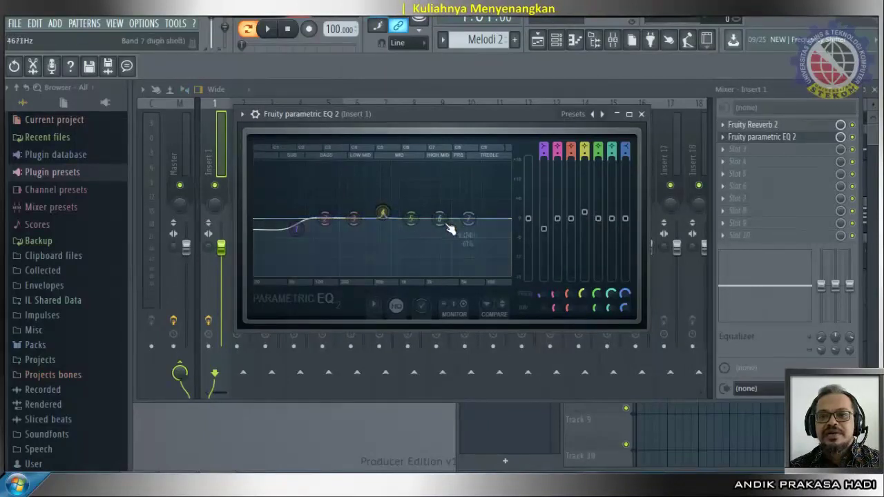
Step: Raise band 5 of Fruity Parametric EQ 2 slightly at 1400 Hz with a 14% bandwidth, and lower band 2 slightly
drag(416, 229, 417, 223)
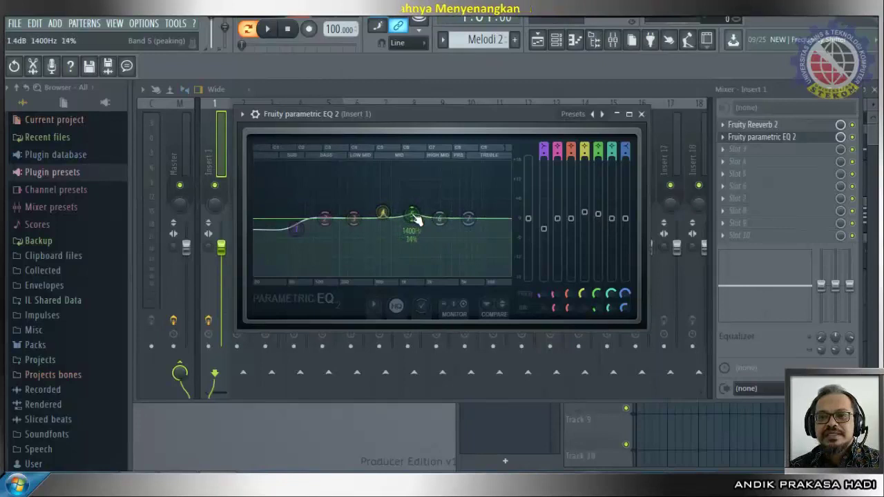
drag(411, 217, 412, 218)
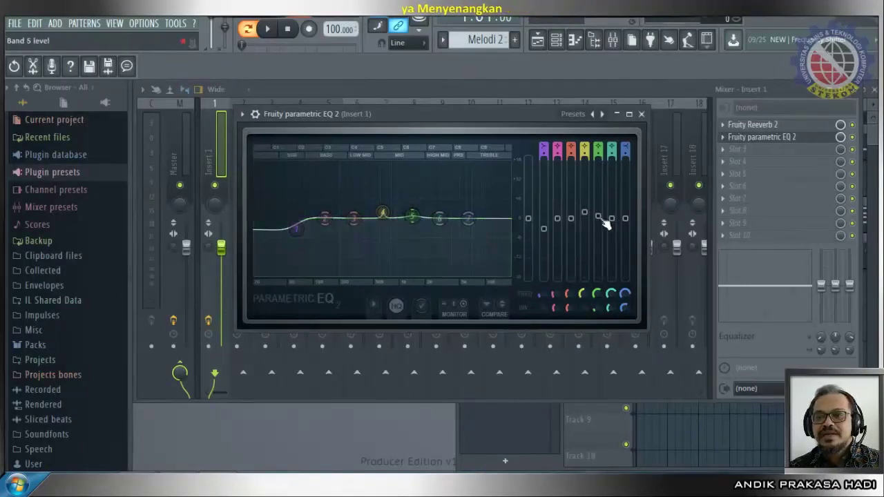
drag(590, 215, 557, 221)
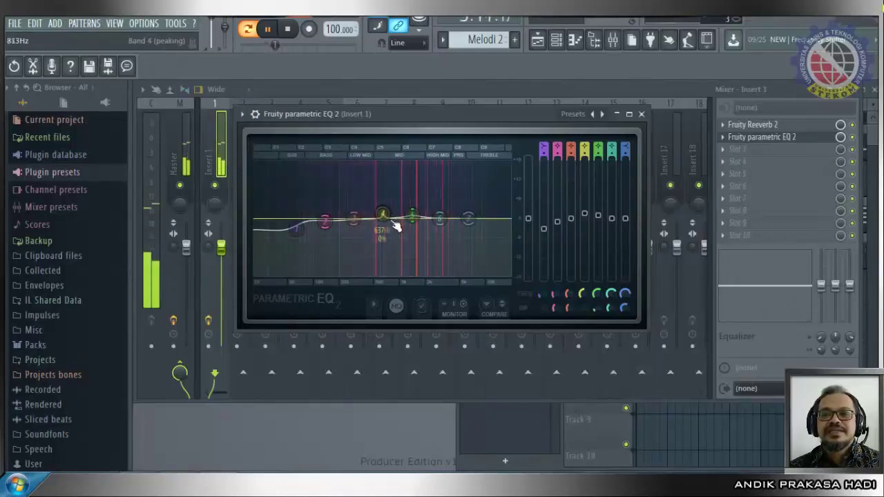
Step: Raise bands 1 and 2 of the equalizer during playback, setting band 1 to about 3.4 dB at 59 Hz with 60% bandwidth, and close the plugin
drag(295, 229, 296, 204)
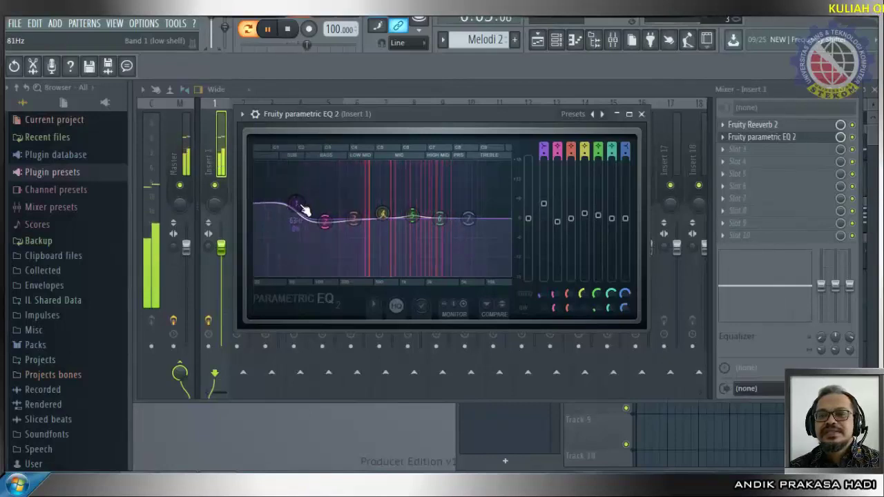
drag(324, 221, 296, 211)
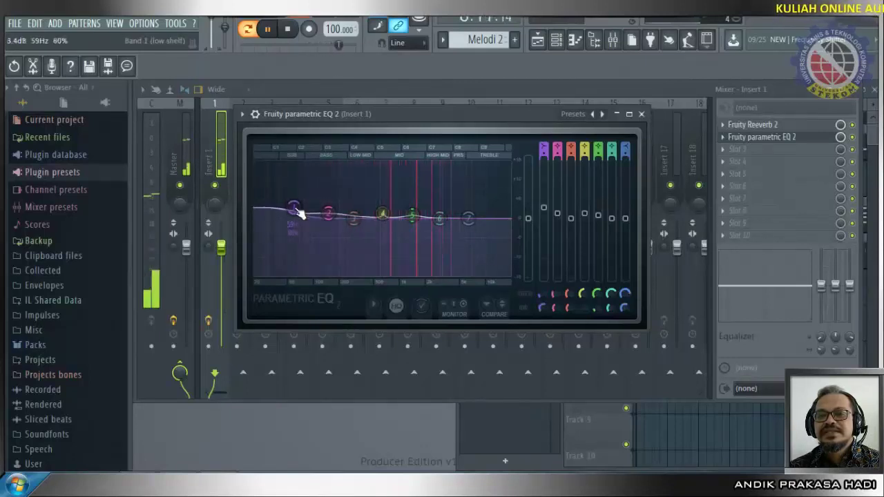
click(642, 115)
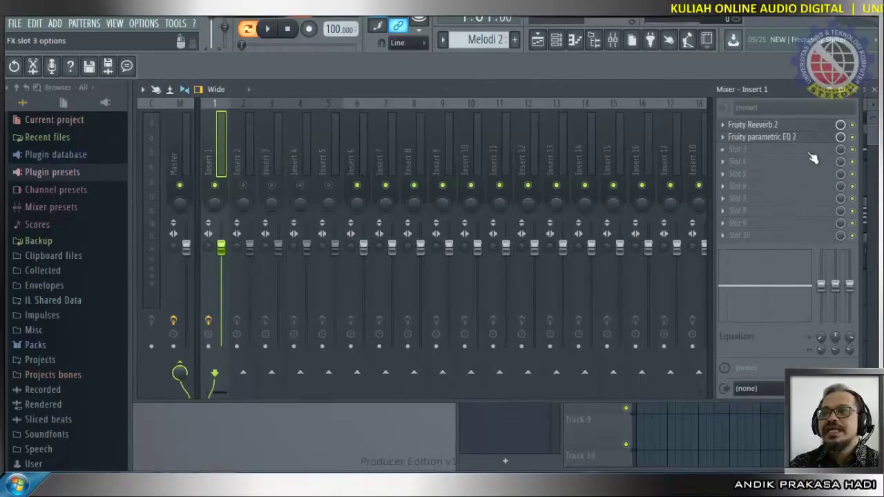
Step: Look through the effects available for slot 3 of Insert 1 without loading one, and close the mixer
click(771, 149)
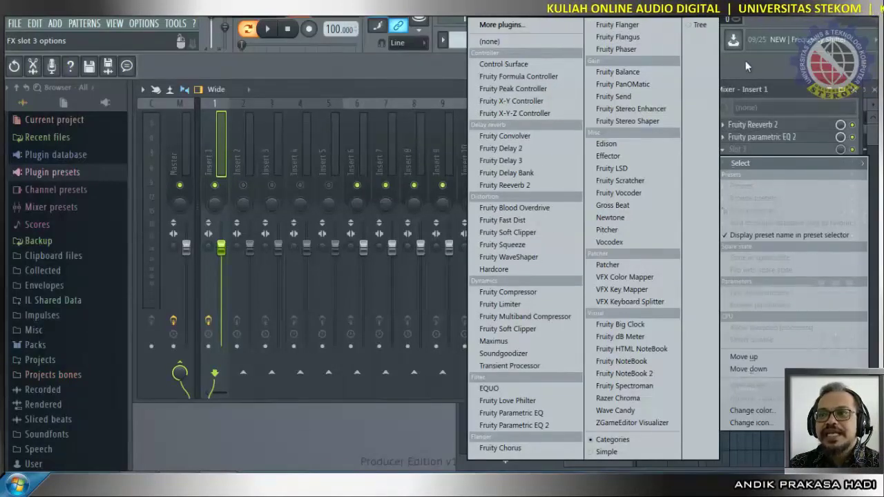
key(Escape)
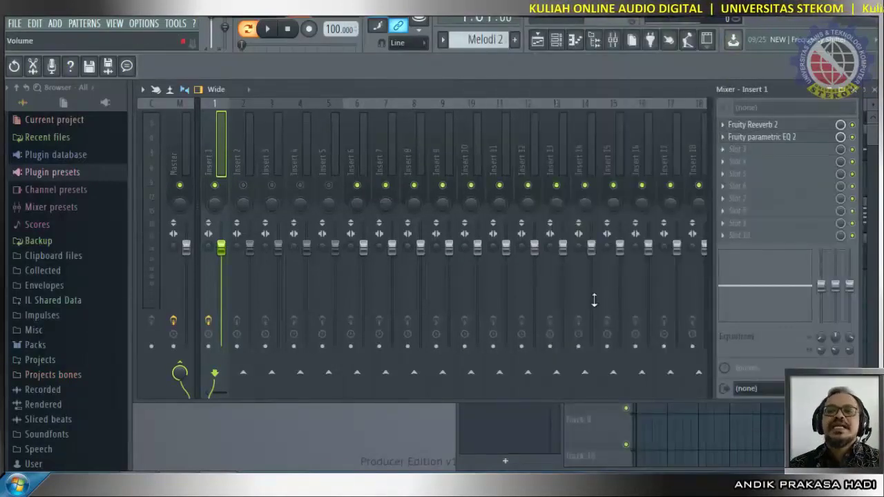
click(857, 97)
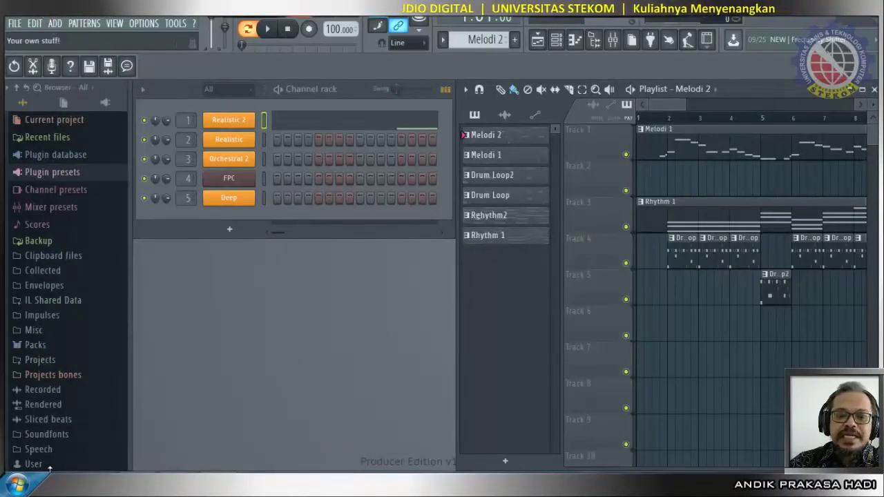
Step: Switch to Windows Explorer and open the VstPlugIns folder in Program Files on drive C
key(super+e)
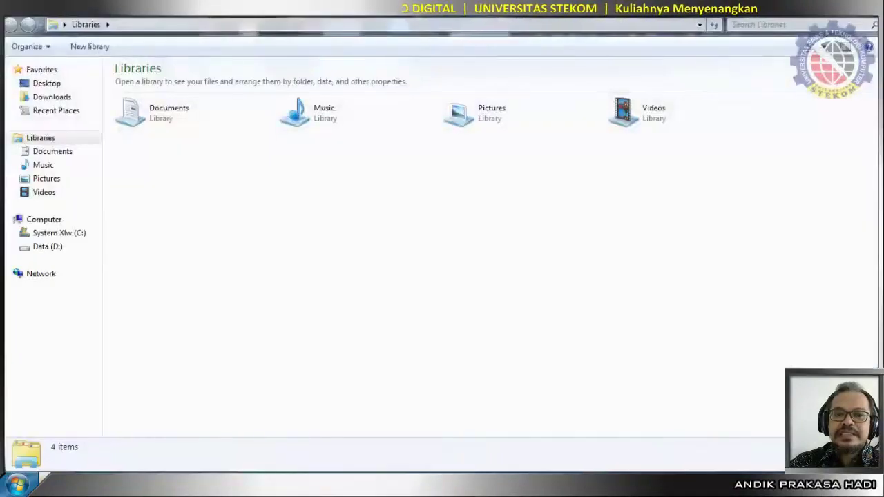
click(66, 250)
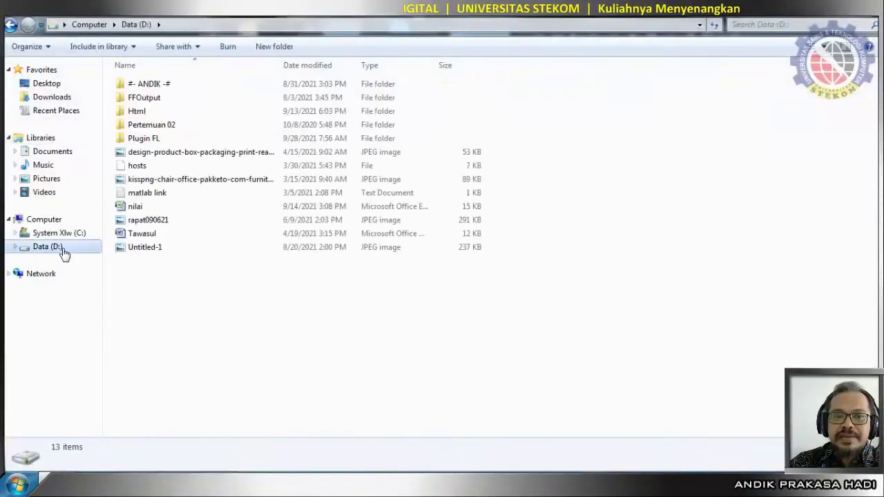
click(63, 235)
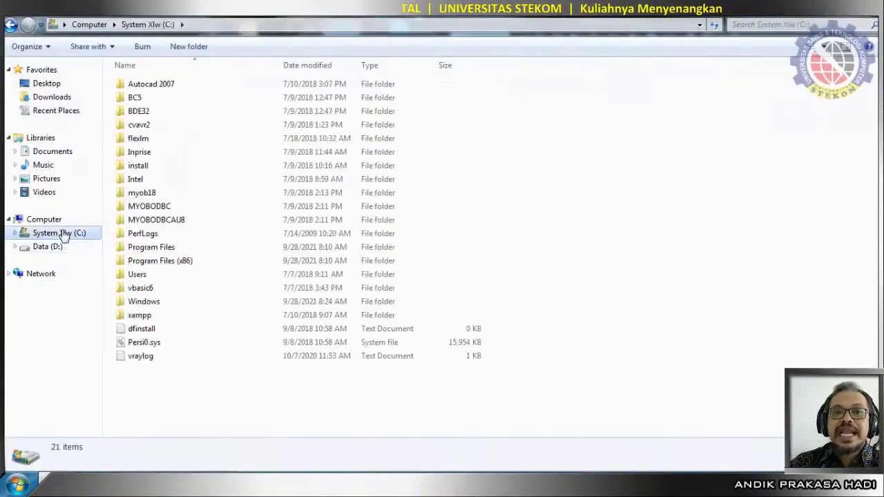
double_click(166, 247)
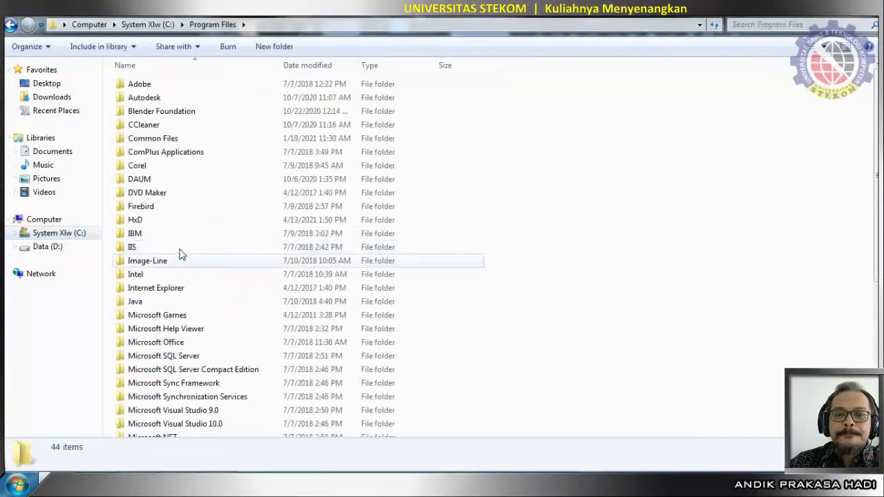
scroll(181, 255, down, 4)
scroll(183, 257, down, 2)
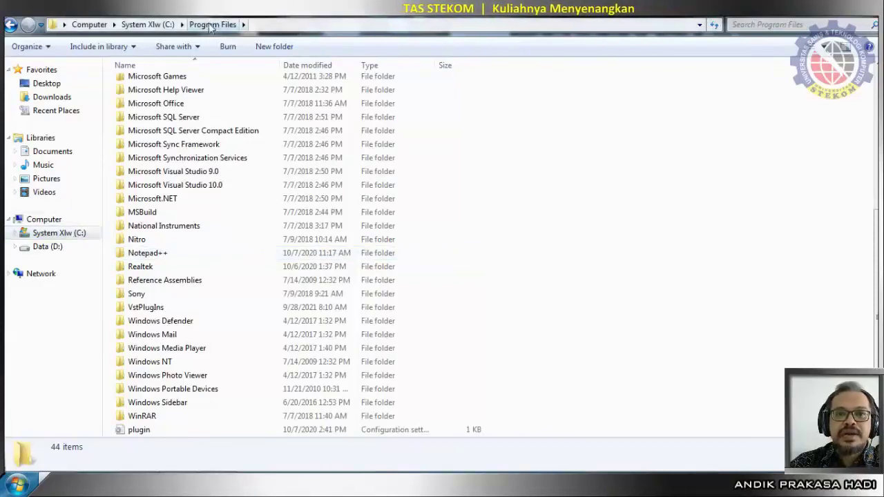
double_click(149, 312)
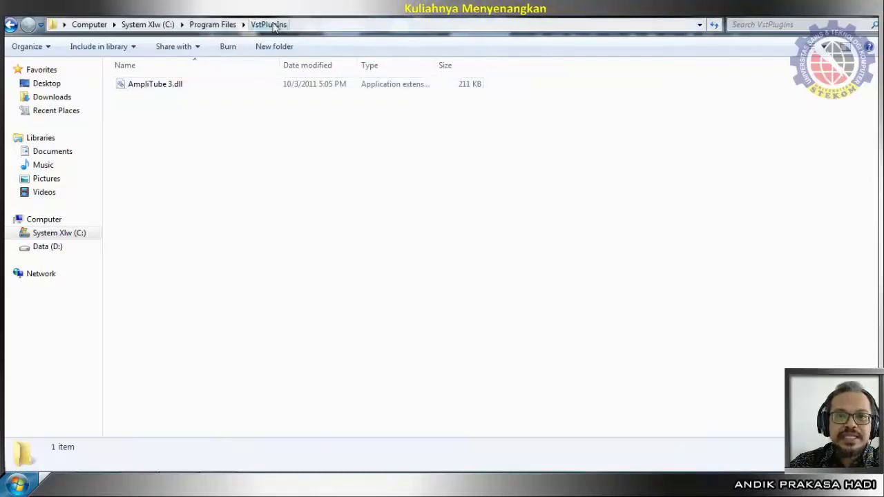
Step: Go back to drive C and open the VstPlugins folder in Program Files (x86) to view its DLL files
click(224, 26)
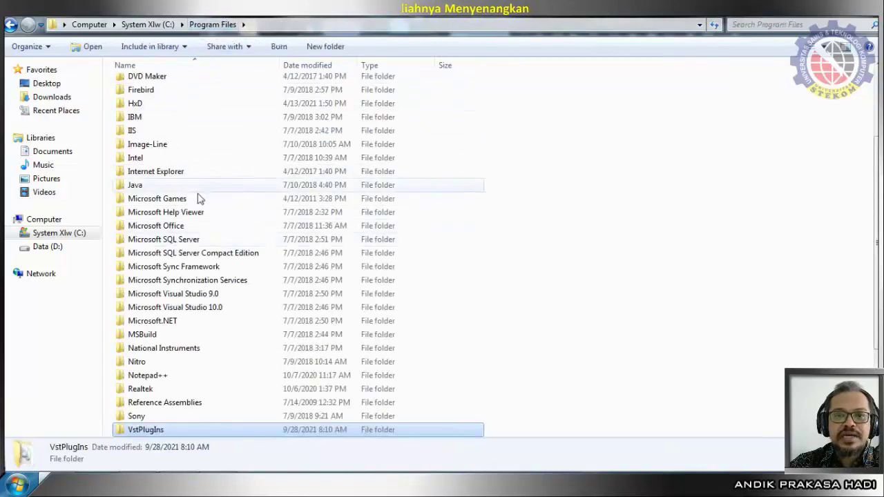
click(148, 24)
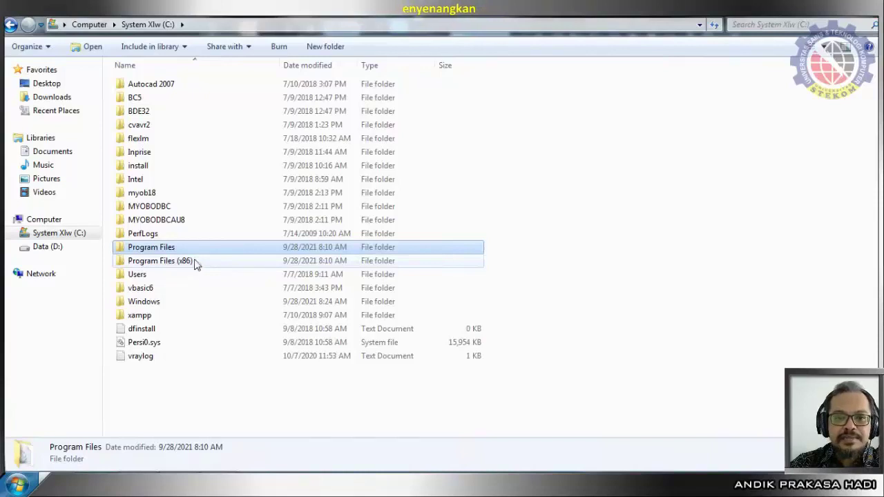
double_click(195, 261)
scroll(201, 236, down, 6)
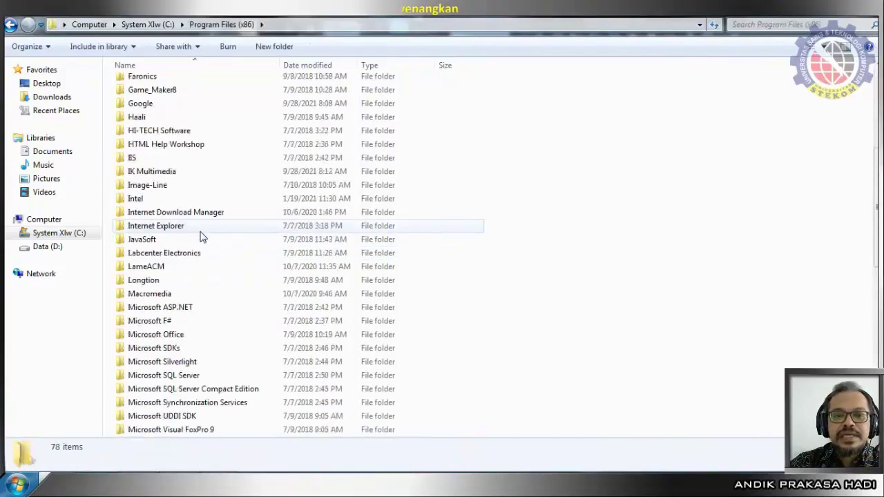
scroll(200, 237, down, 6)
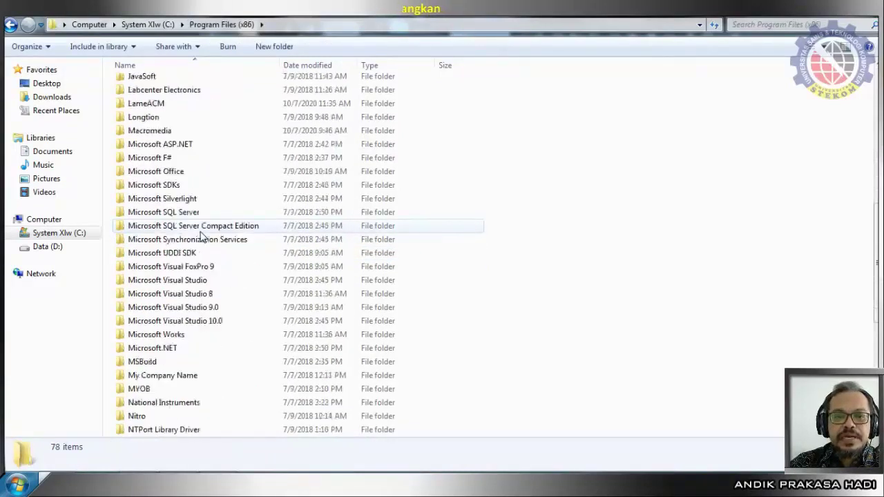
scroll(202, 236, down, 4)
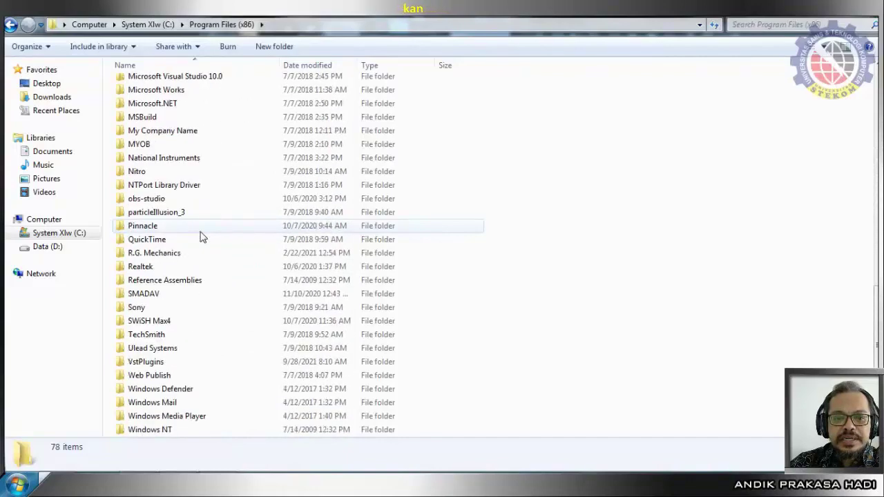
double_click(155, 366)
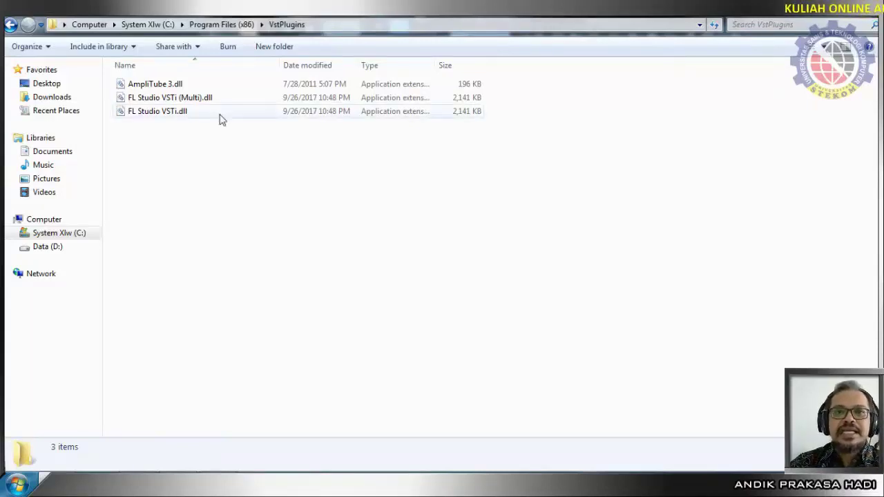
Step: From Program Files (x86), open Image-Line, FL Studio 12, Plugins and its VST folder to view the bundled plugin files
click(219, 26)
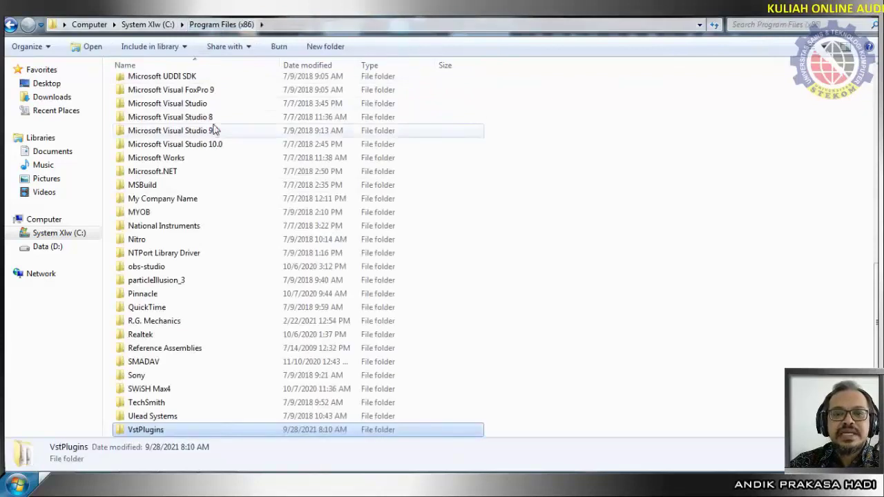
scroll(188, 269, up, 2)
scroll(190, 271, up, 5)
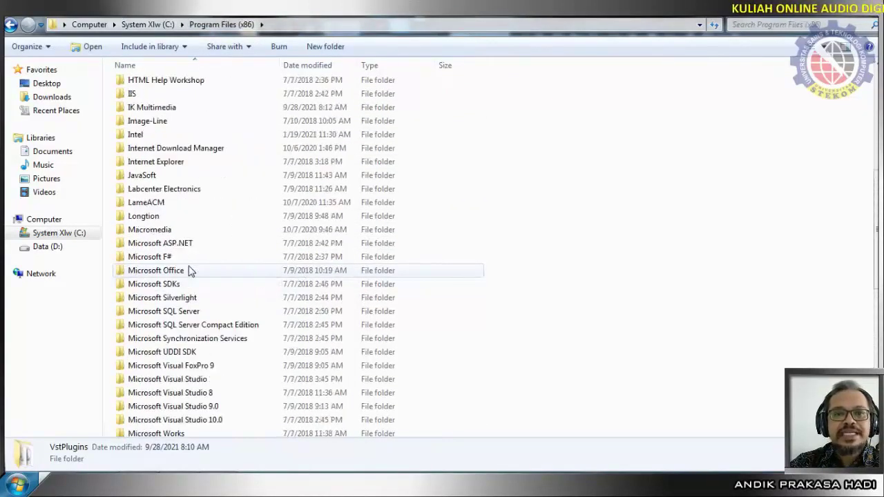
scroll(191, 270, up, 1)
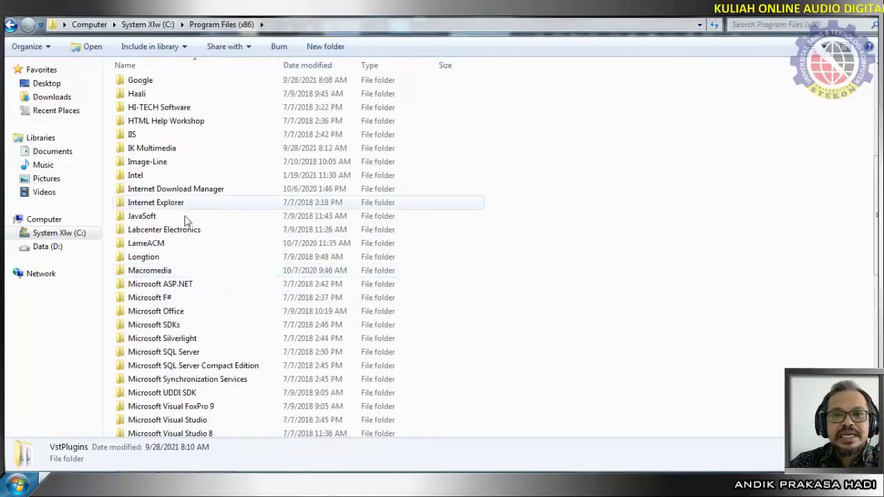
double_click(160, 164)
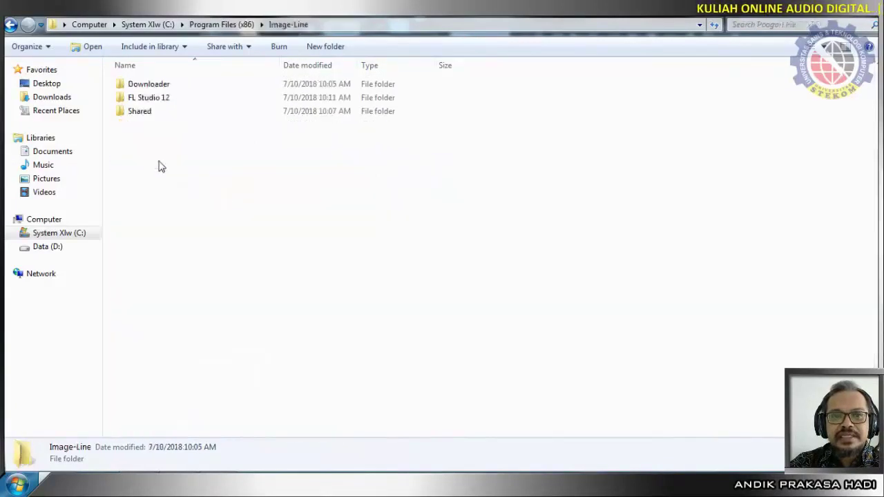
double_click(158, 102)
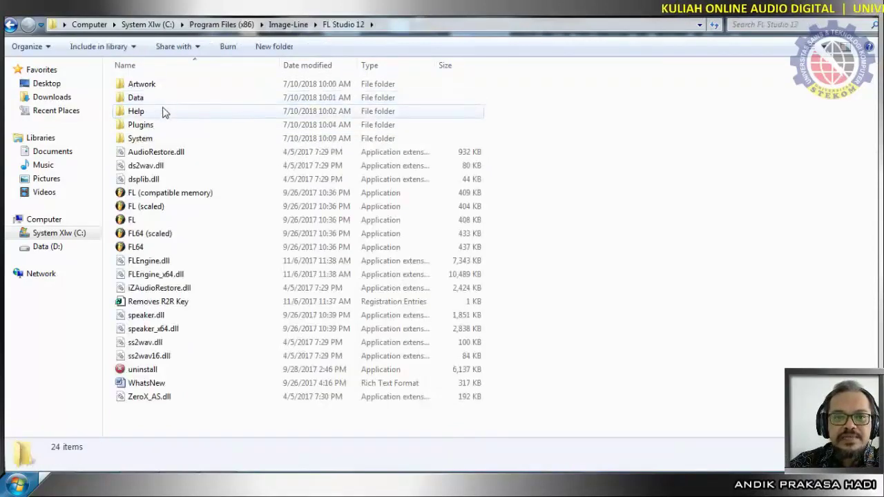
double_click(142, 125)
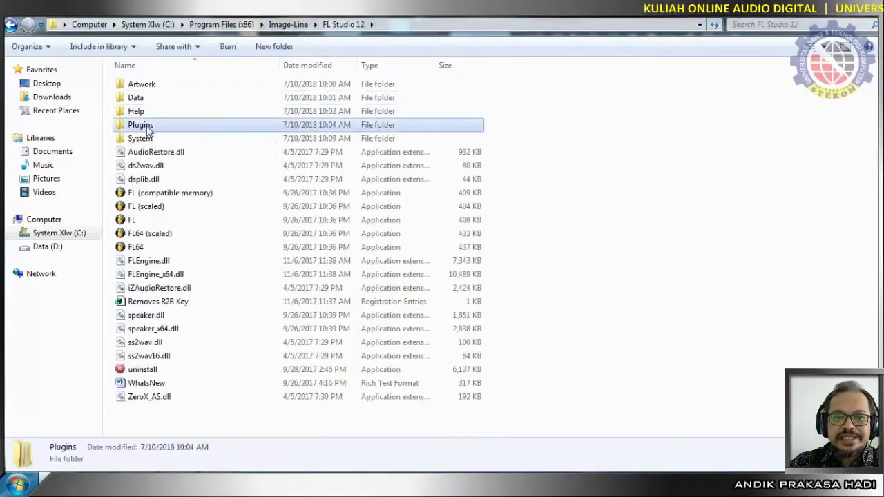
double_click(136, 101)
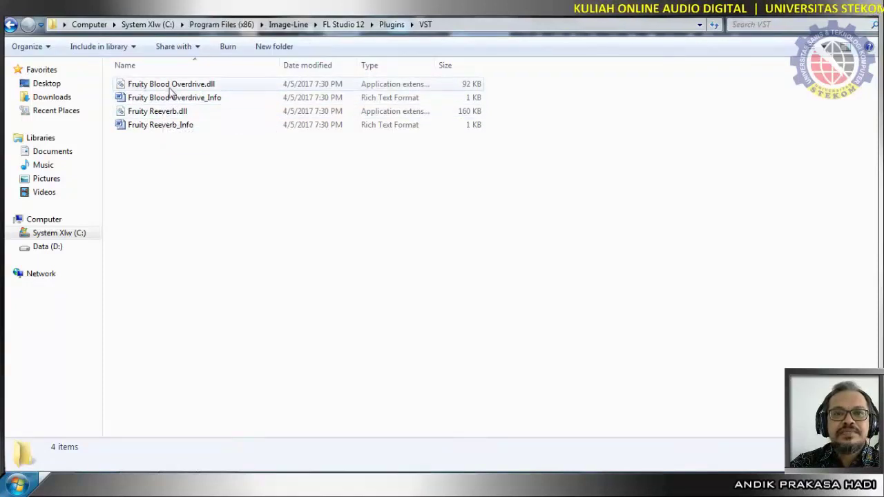
Step: Return to Program Files (x86) and reopen its VstPlugins folder to review the plugin DLL files
click(333, 24)
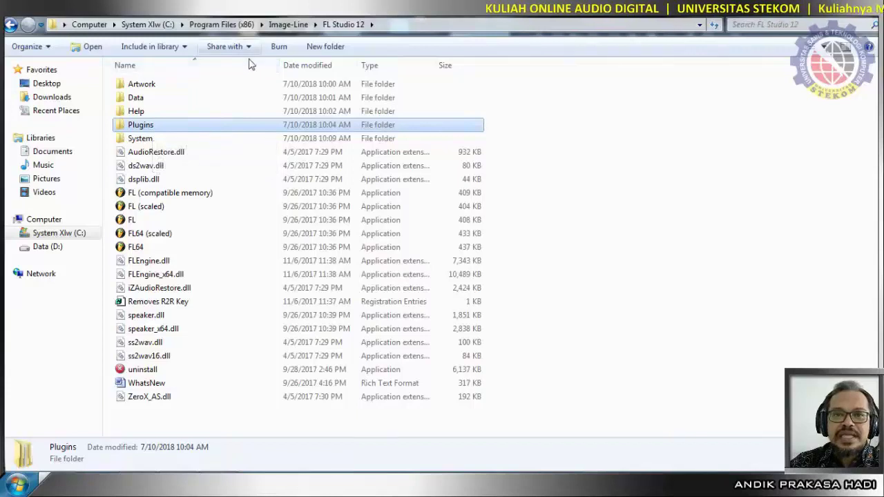
click(222, 25)
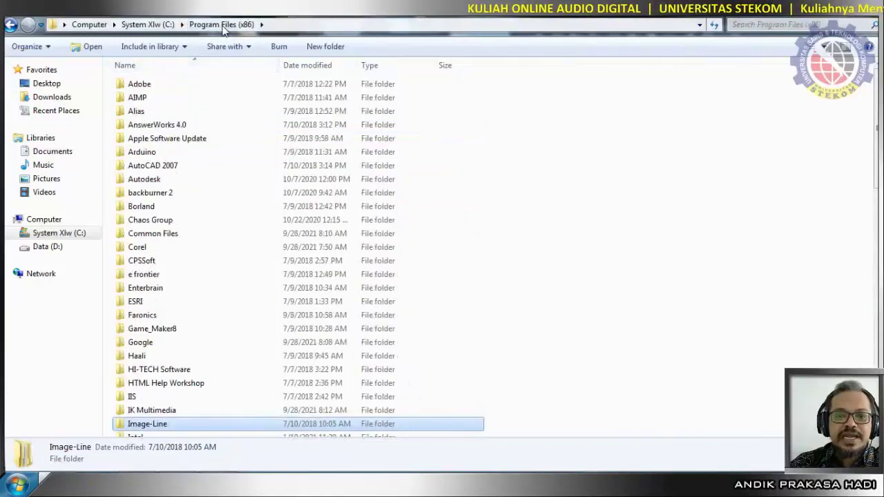
scroll(173, 221, down, 4)
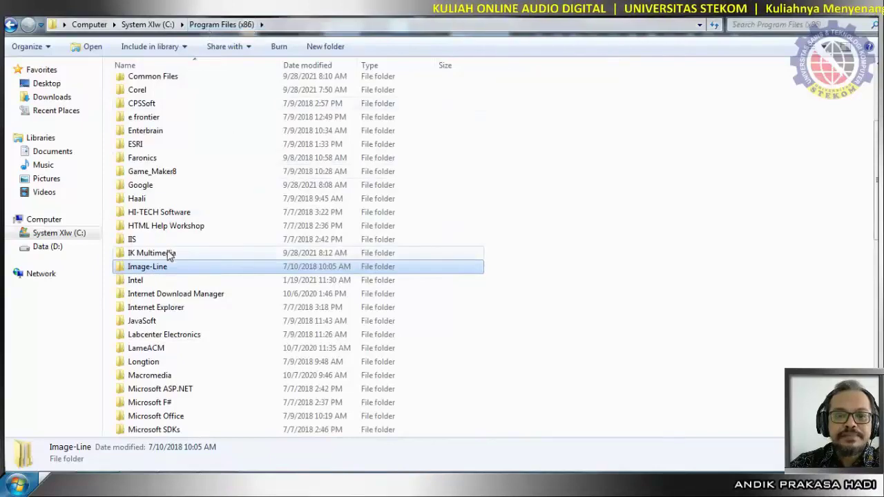
scroll(170, 255, down, 8)
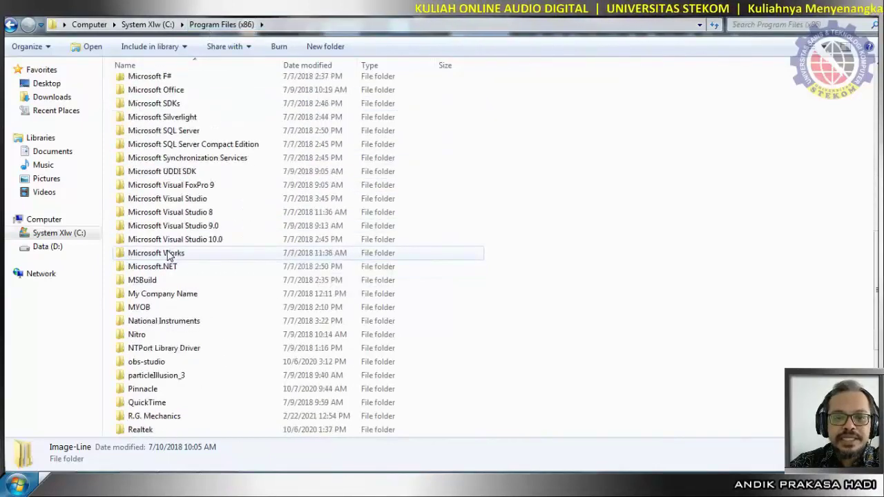
scroll(169, 256, down, 4)
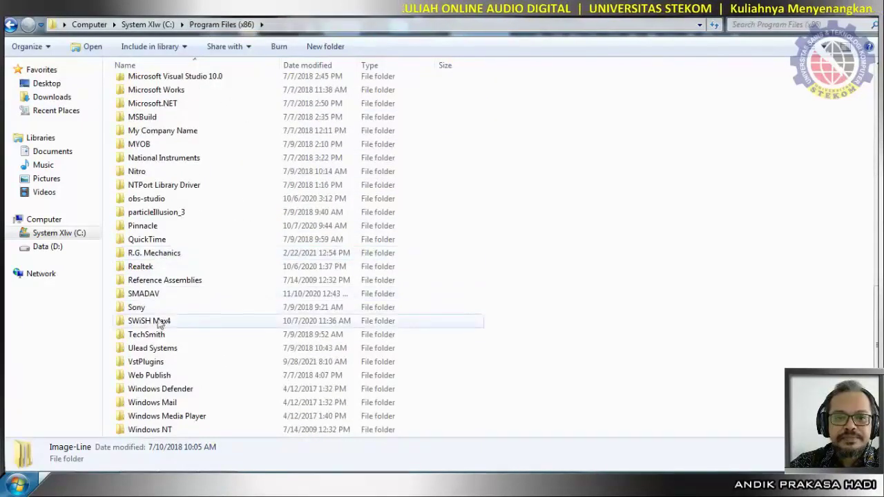
double_click(147, 362)
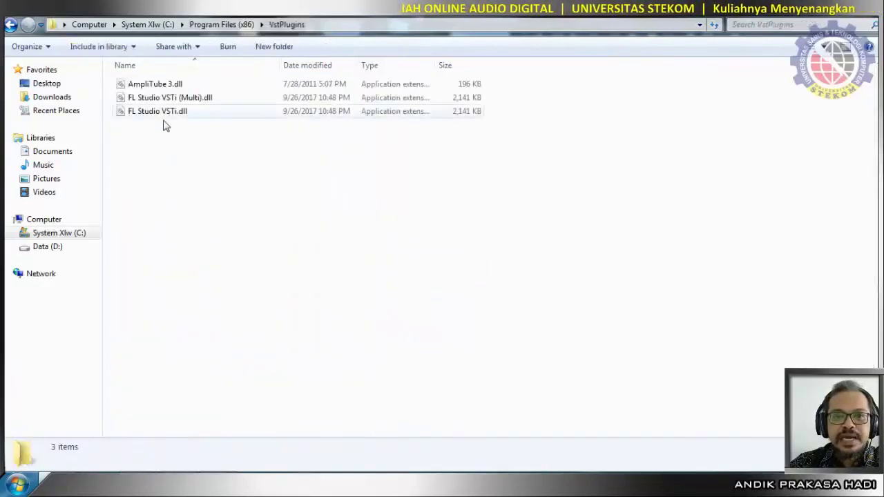
mouse_move(145, 105)
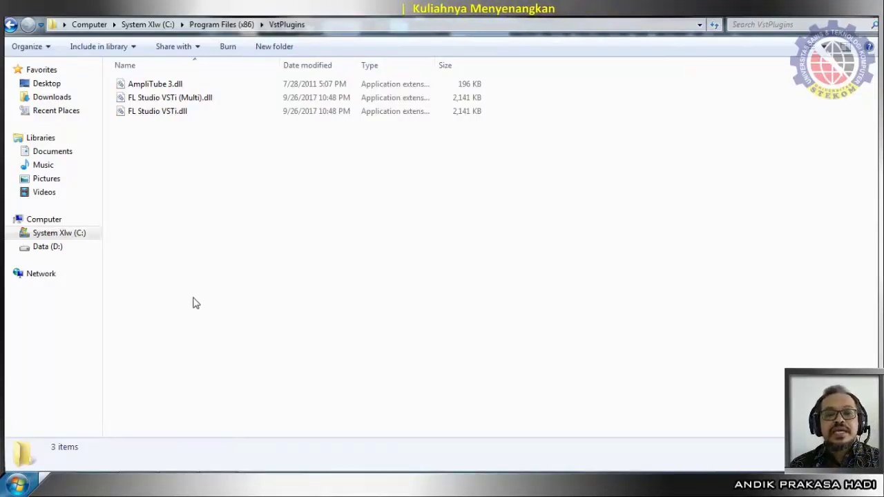
Step: Open the Plugin FL folder on drive D and go into its Nexus 2 folder
click(48, 247)
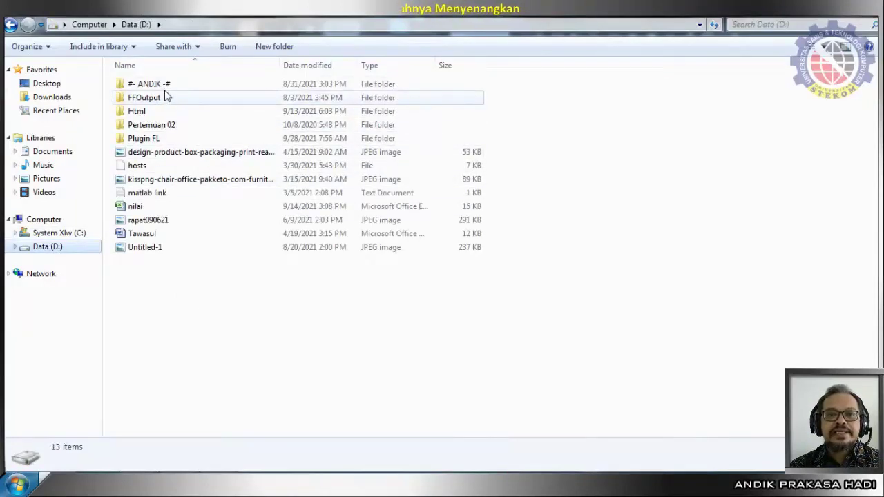
double_click(146, 136)
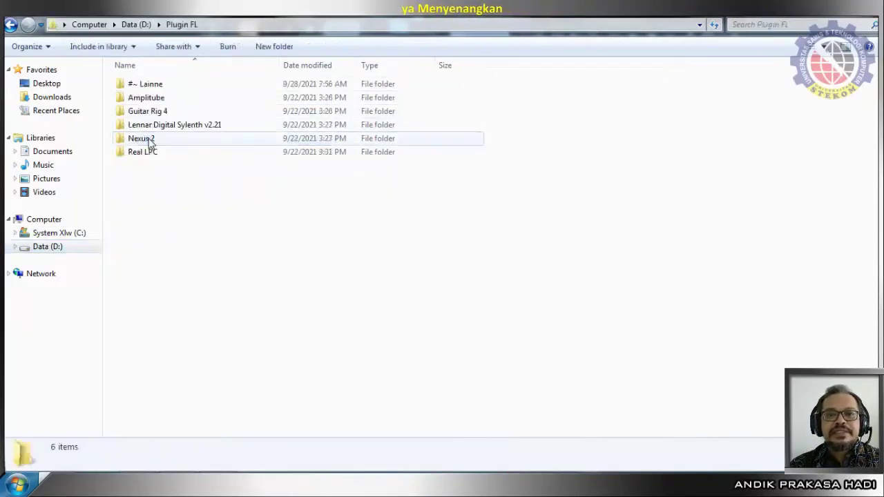
double_click(143, 139)
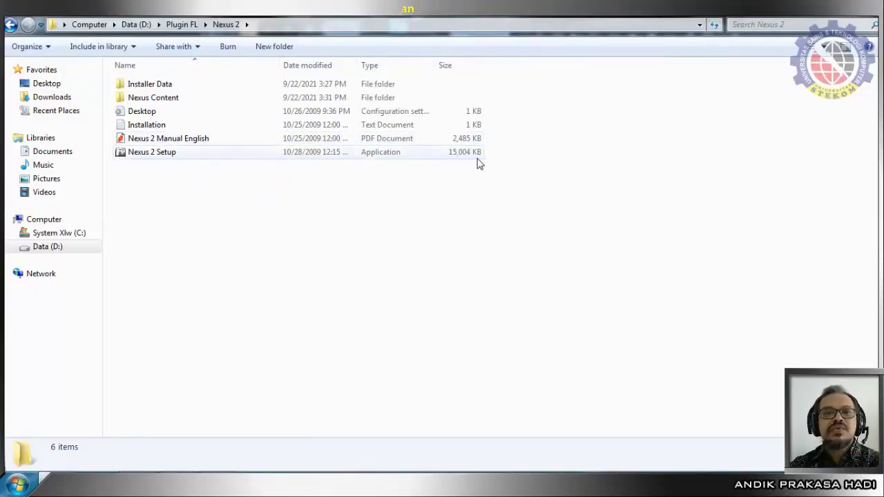
Step: View the contents of the Nexus Content and Installer Data folders, returning to the Nexus 2 folder
double_click(163, 103)
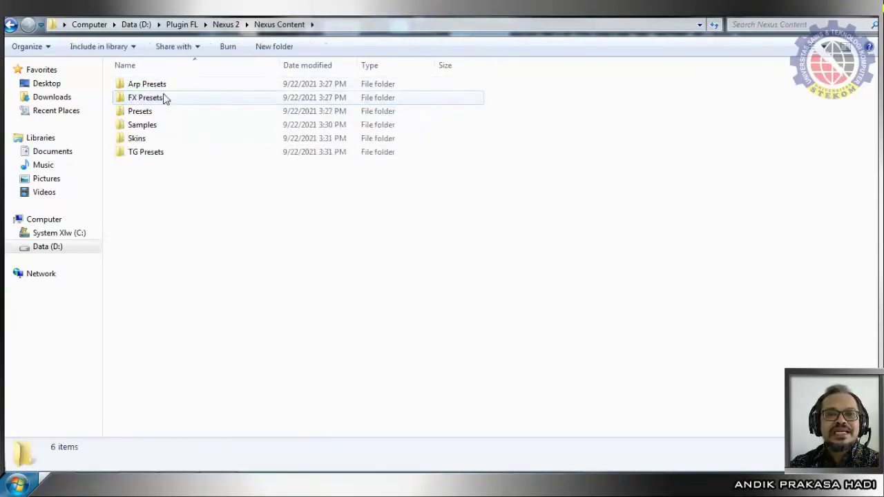
click(10, 25)
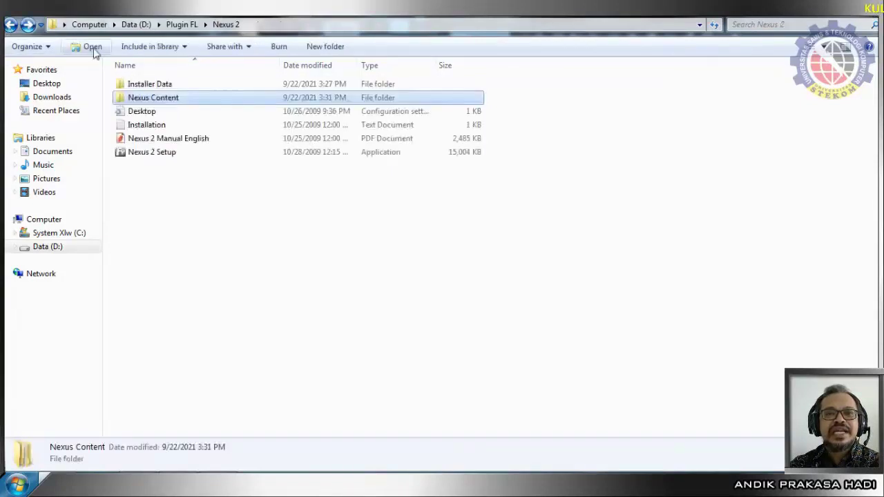
double_click(151, 86)
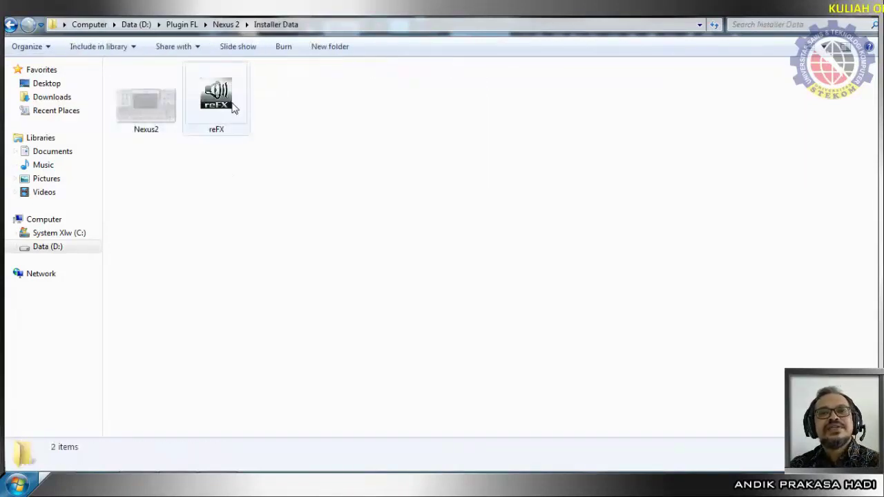
click(226, 25)
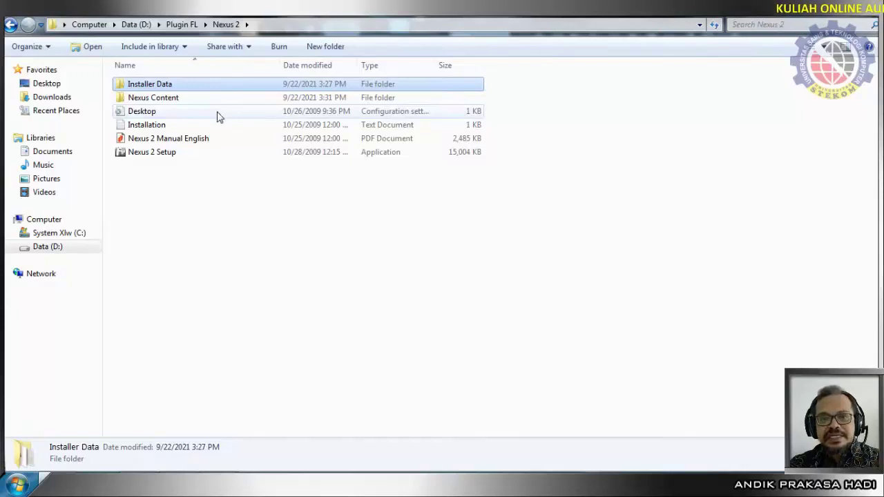
Step: Return to Plugin FL and check the Nexus 2 folder's size in its properties
click(181, 25)
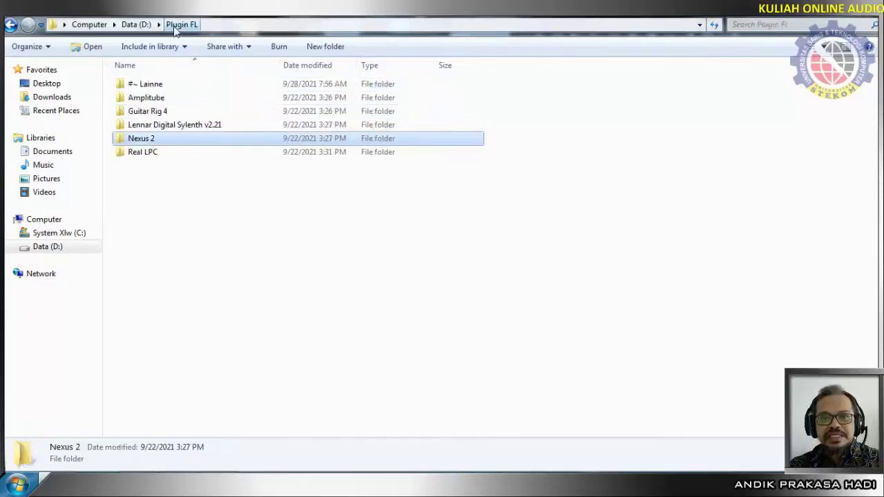
right_click(148, 139)
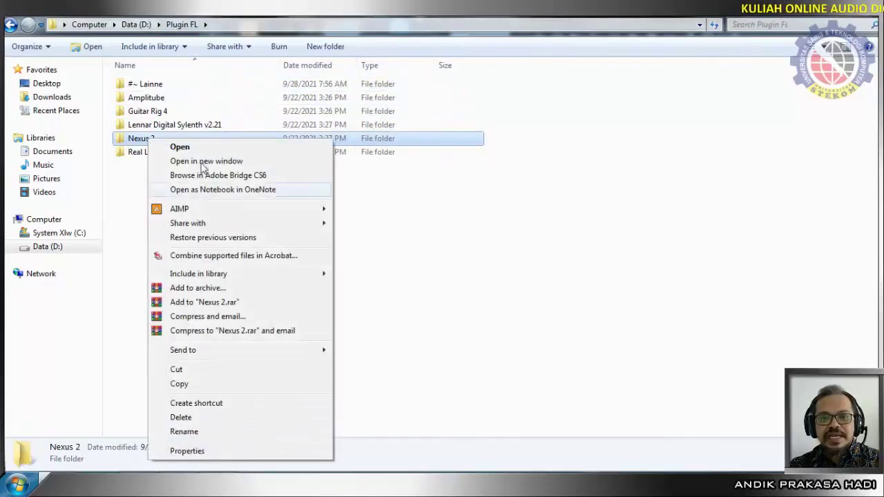
click(188, 450)
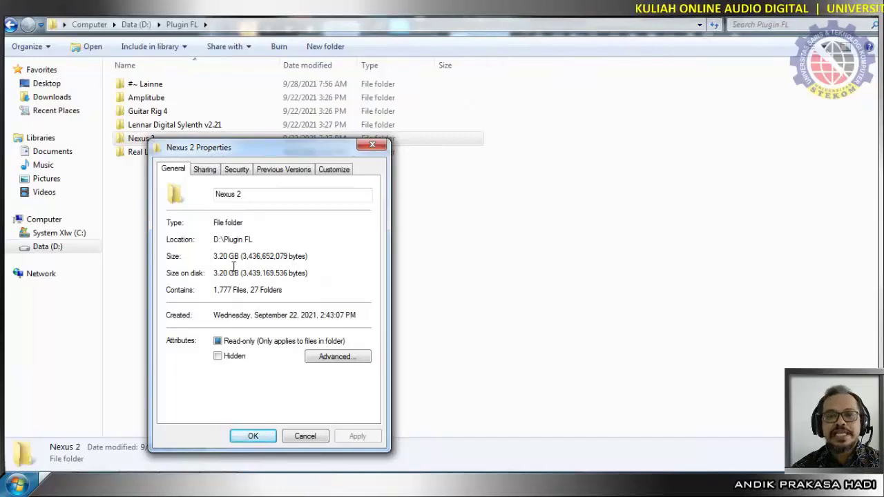
click(304, 436)
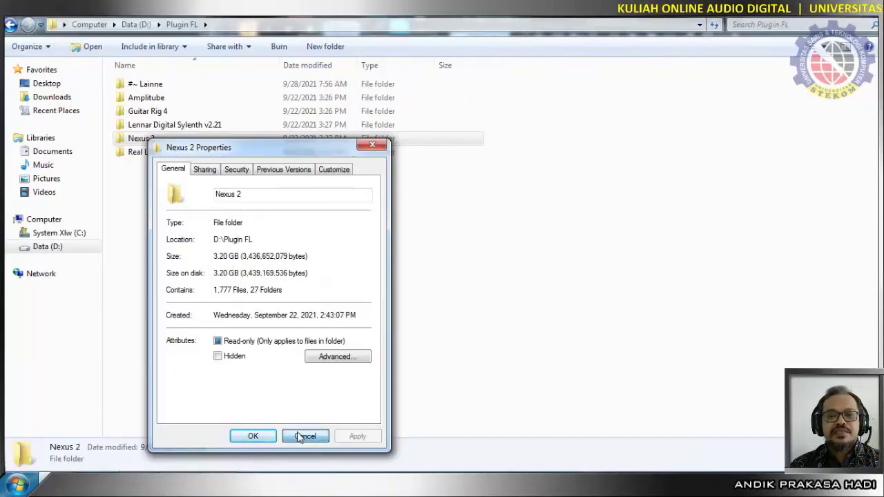
Step: Reopen the Nexus 2 folder and read the instructions in its Installation text file, closing it when done
double_click(143, 139)
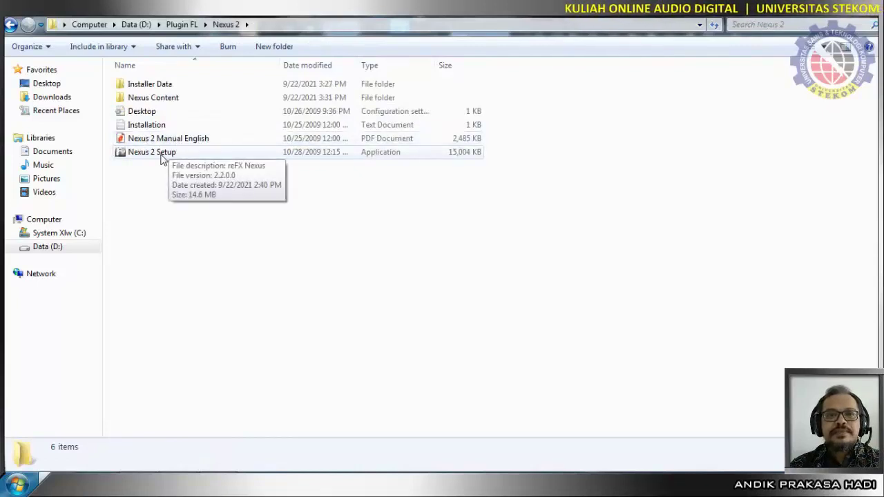
click(142, 125)
right_click(143, 125)
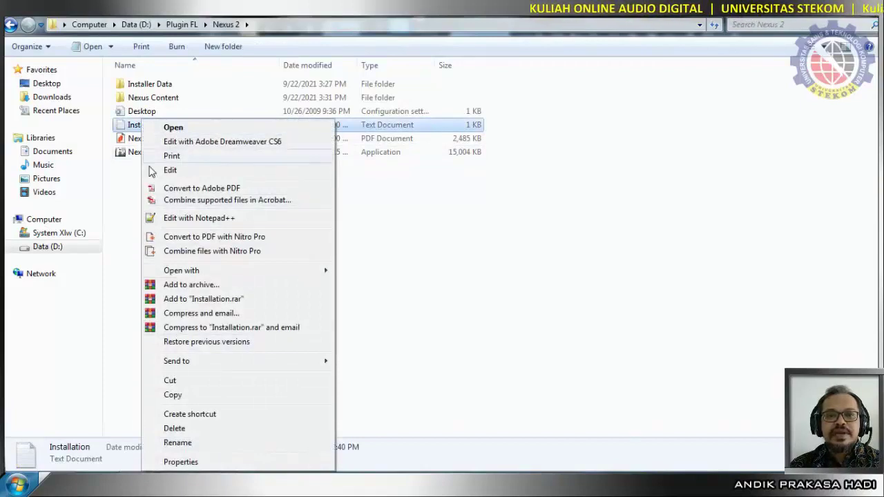
click(171, 127)
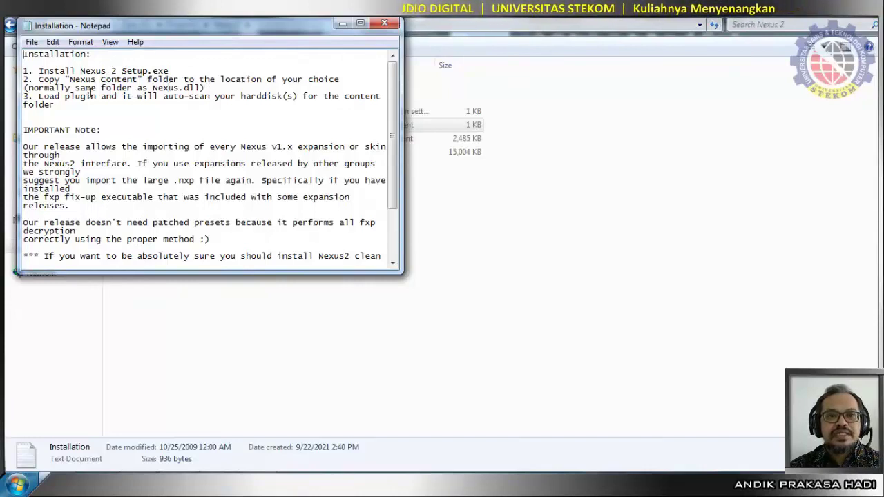
click(382, 26)
Step: Check the Nexus Content folder's size in its properties
click(158, 101)
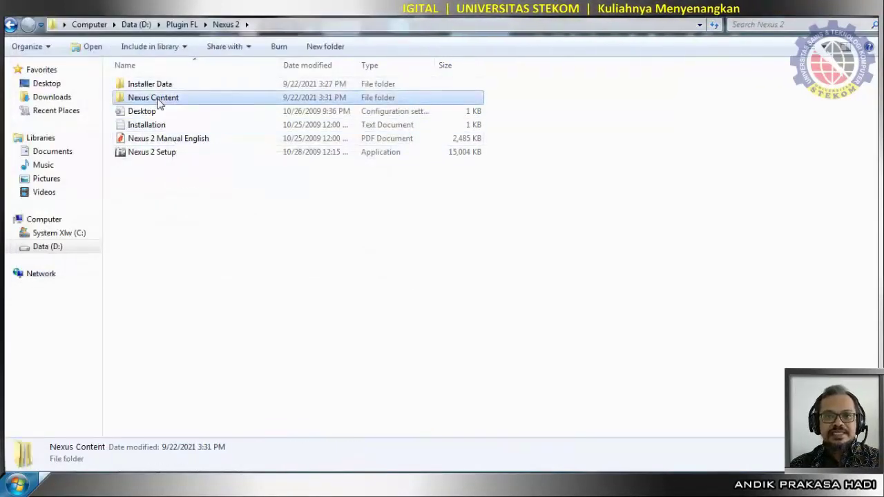
right_click(158, 100)
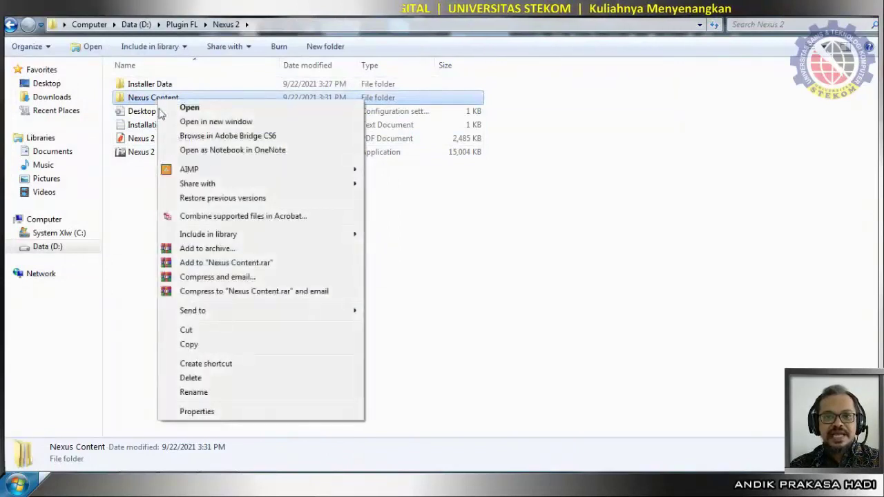
click(193, 411)
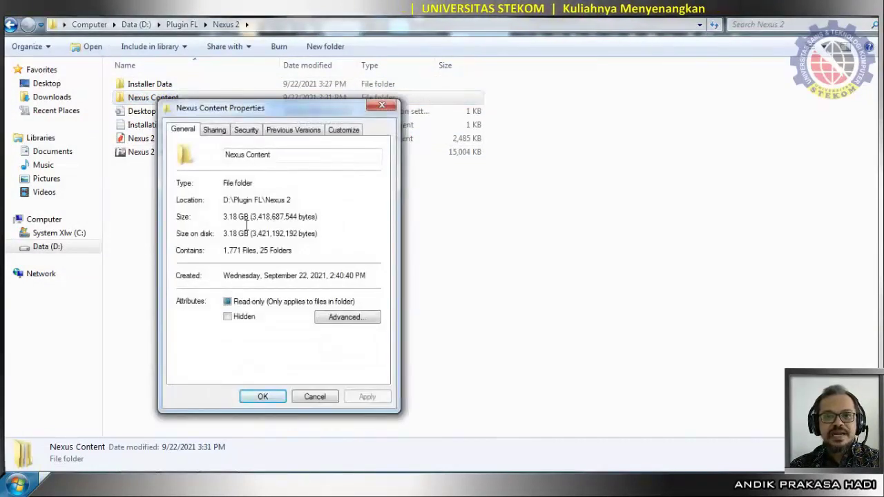
click(315, 396)
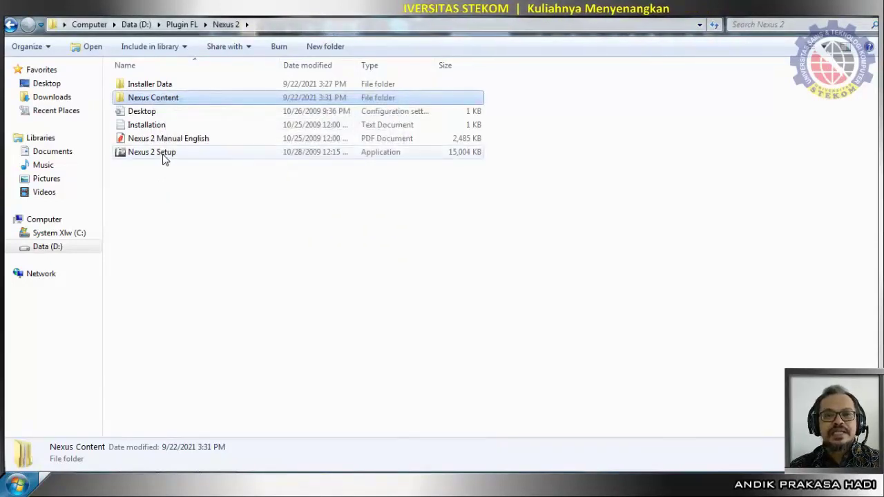
Step: Launch Nexus 2 Setup and advance the wizard to the VST plugin's destination location
click(165, 159)
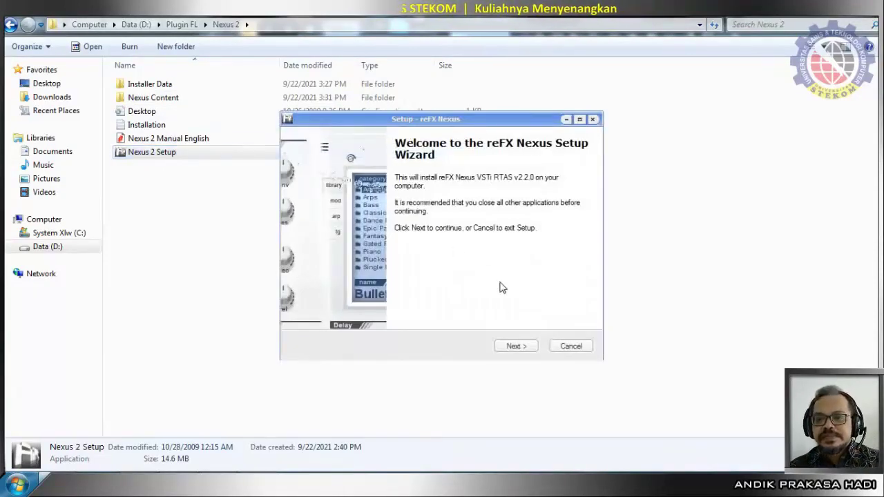
click(517, 347)
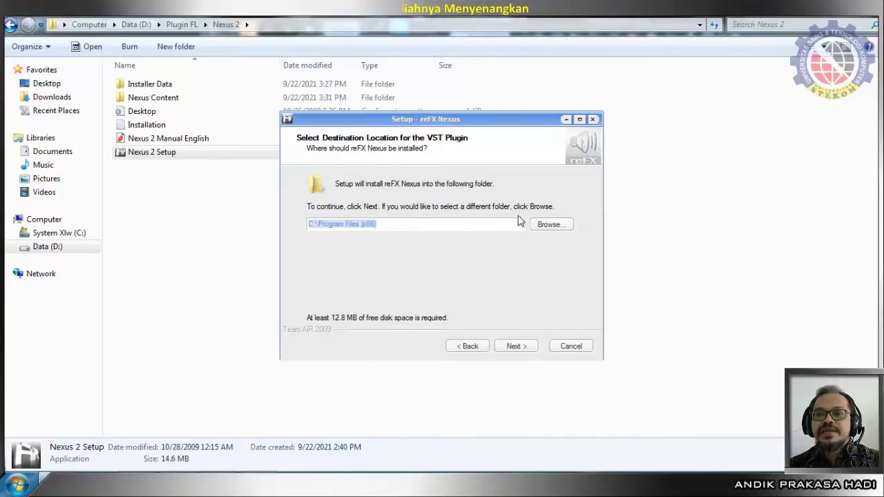
click(552, 230)
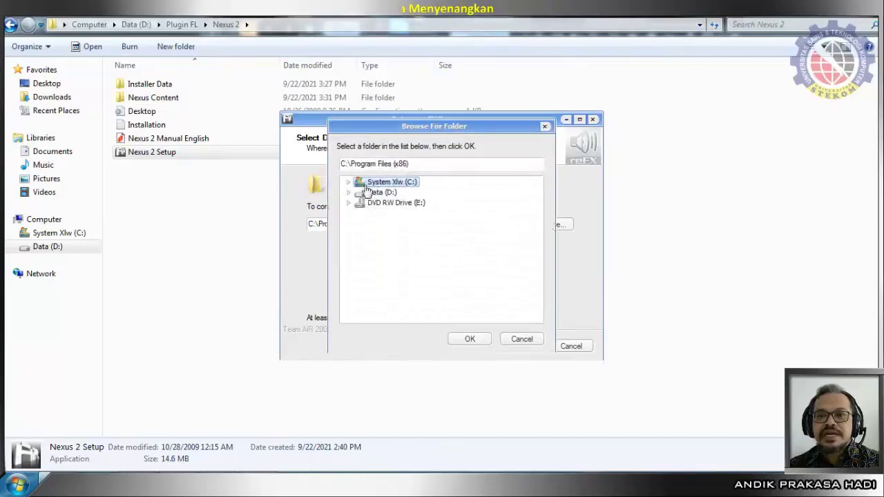
click(350, 182)
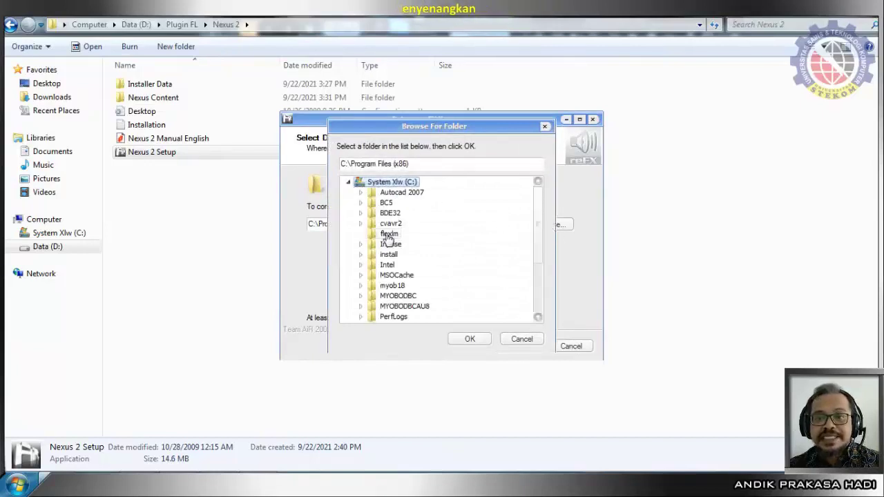
scroll(428, 254, down, 2)
scroll(428, 254, down, 1)
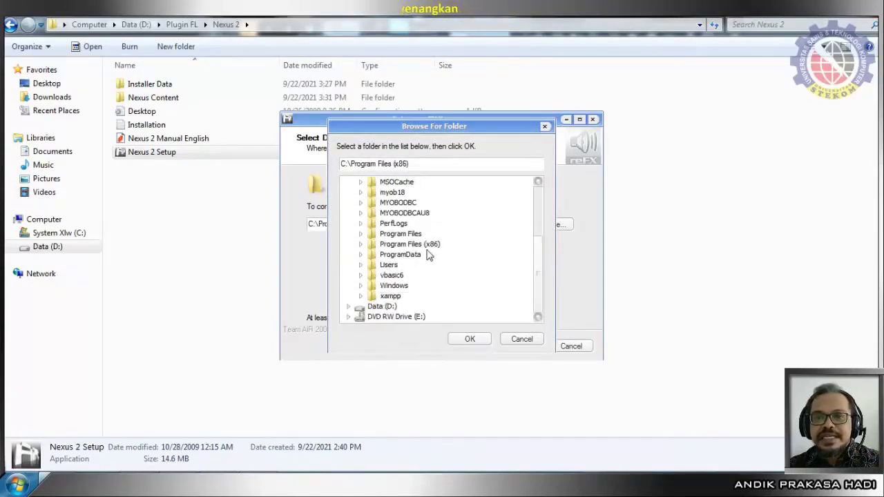
click(361, 245)
scroll(414, 300, down, 3)
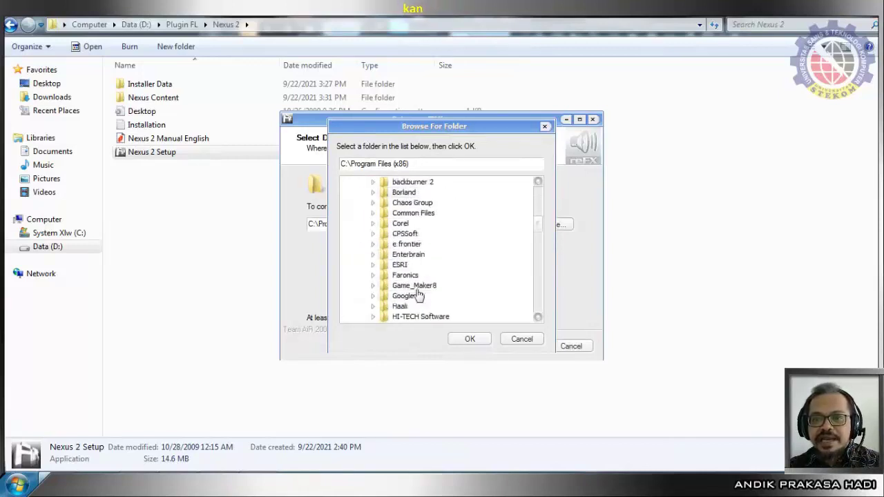
scroll(429, 274, down, 2)
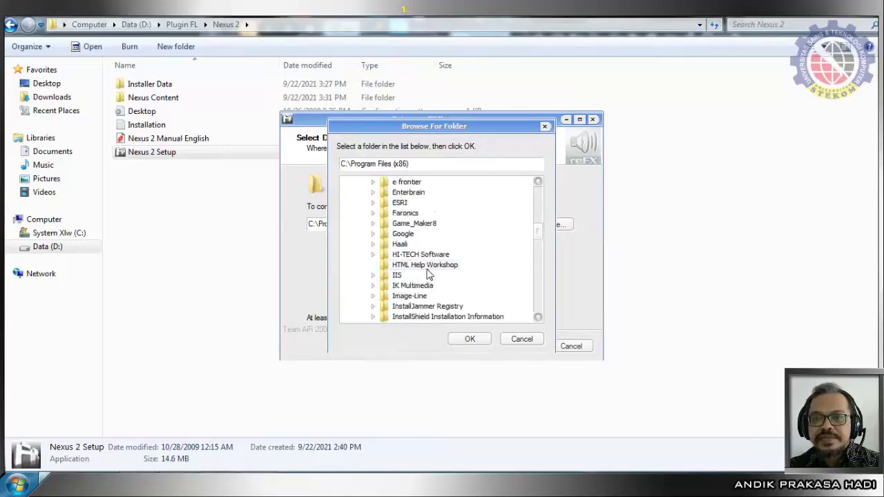
scroll(429, 271, down, 1)
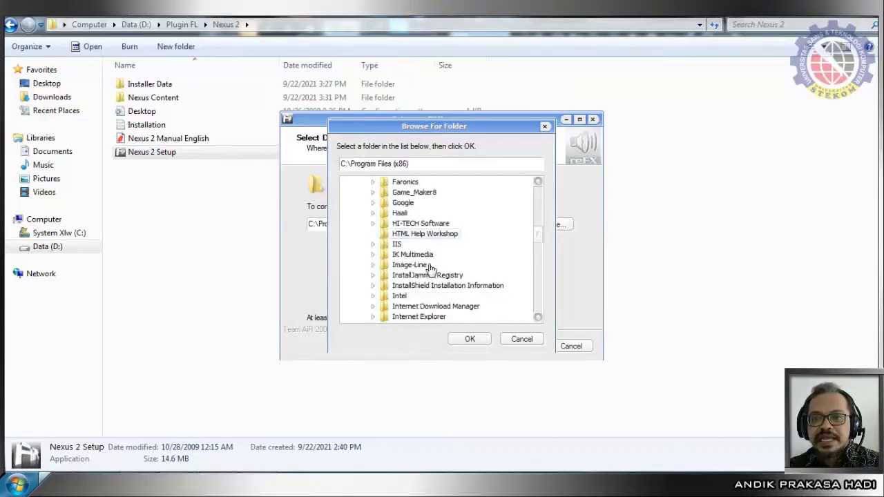
click(373, 266)
scroll(447, 275, down, 2)
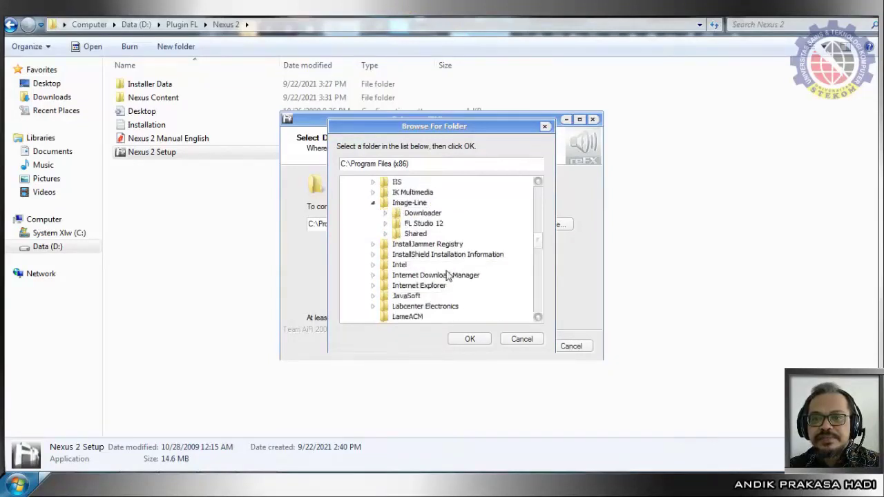
click(385, 223)
click(431, 266)
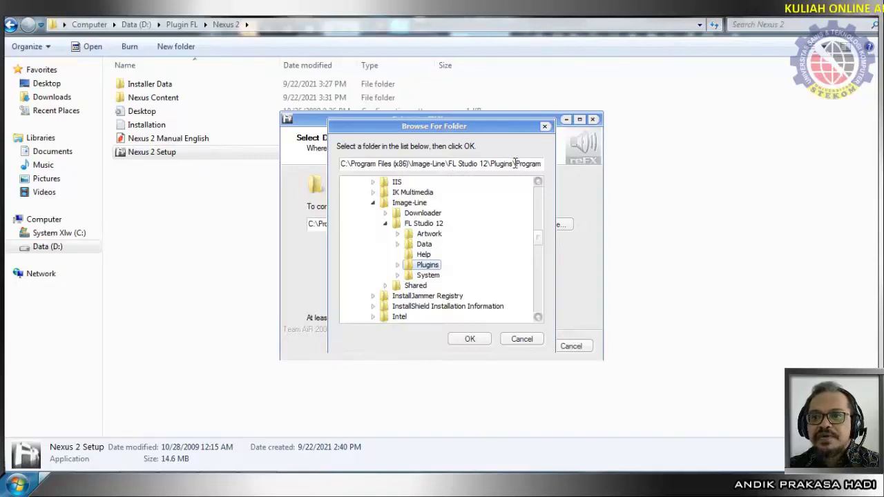
drag(515, 164, 553, 166)
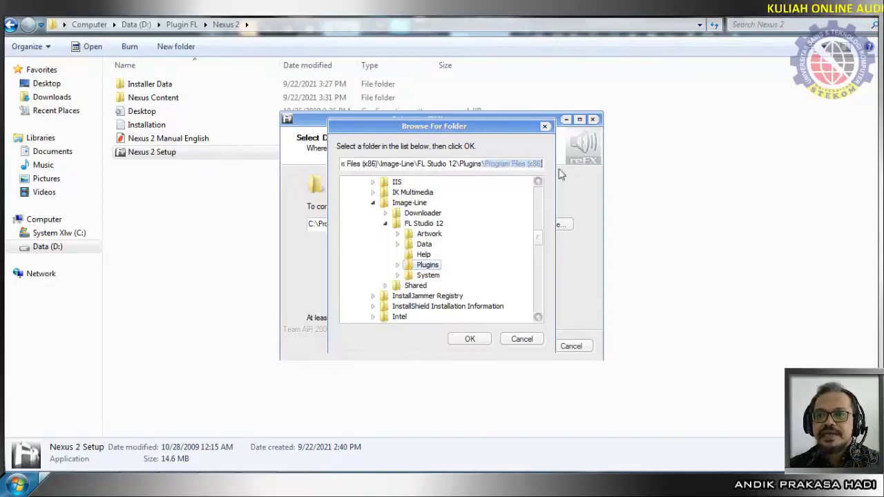
key(BackSpace)
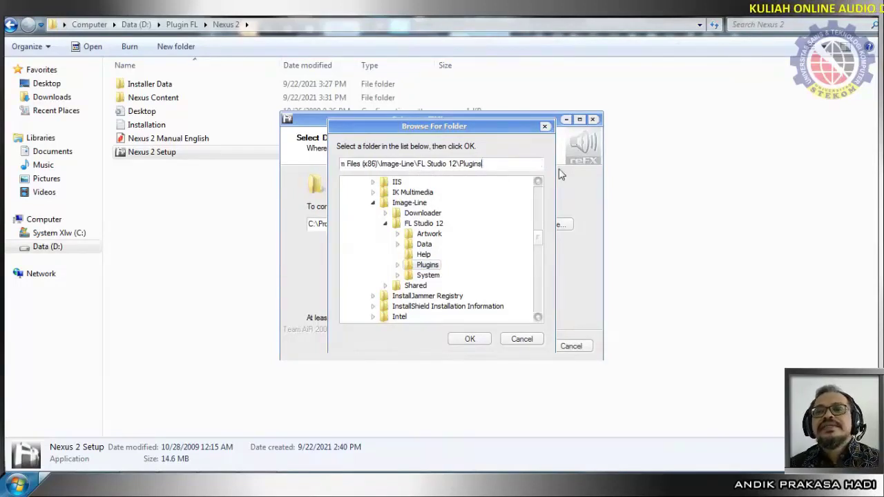
click(519, 339)
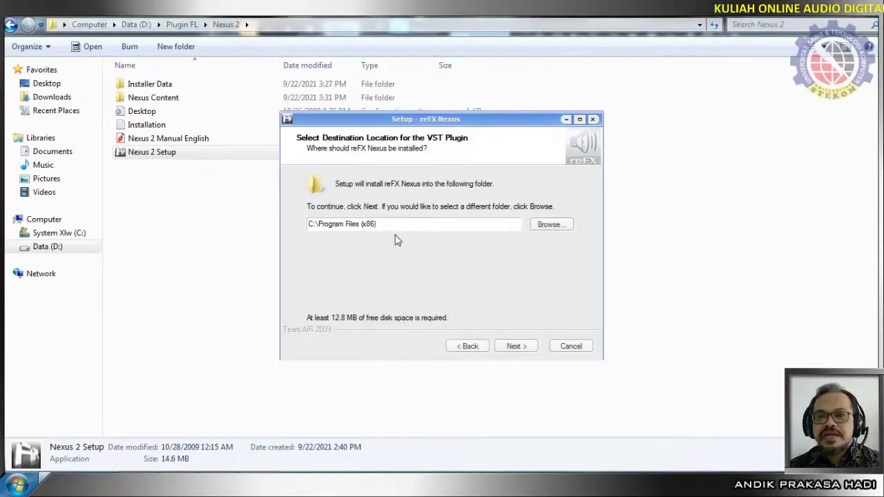
Step: Open the folder browser for the VST plugin's destination and clear the existing path
click(557, 228)
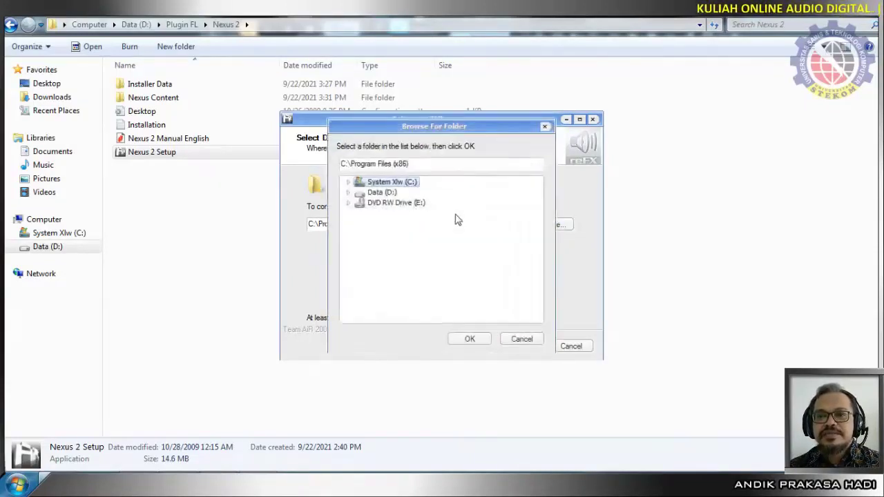
drag(419, 164, 339, 171)
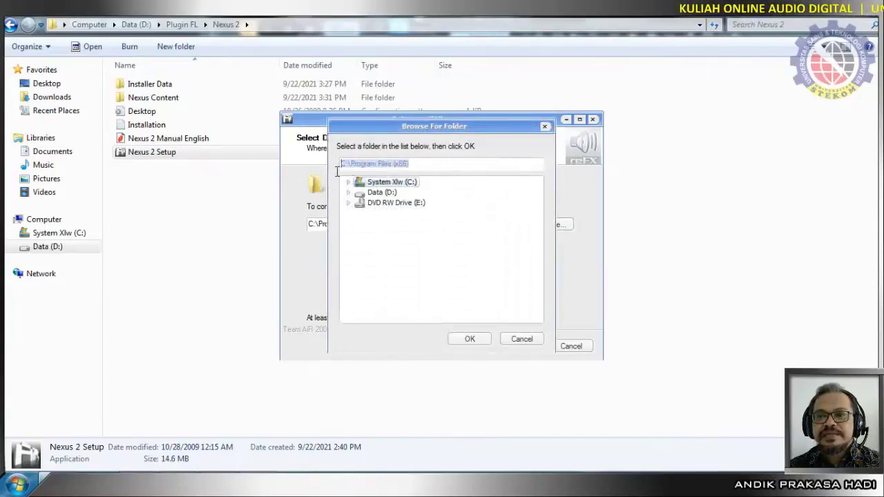
key(Delete)
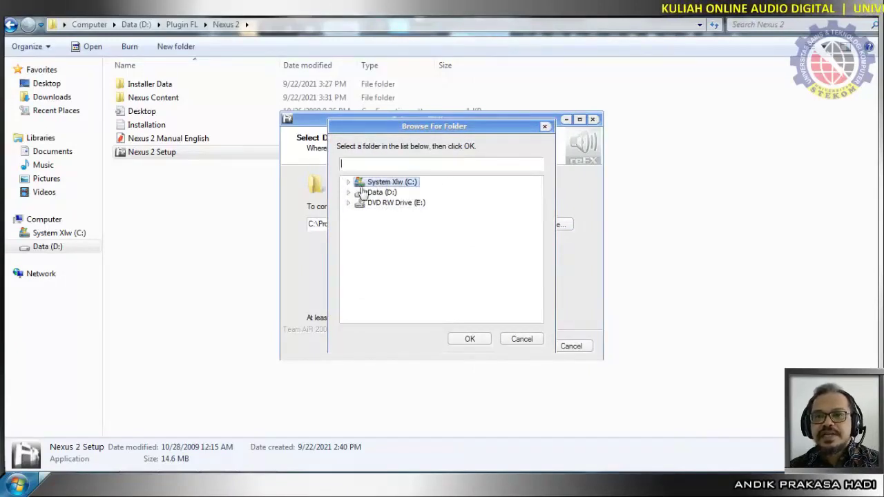
Step: Select the folder Program Files (x86)\Image-Line\FL Studio 12\Plugins on drive C as the destination
double_click(360, 184)
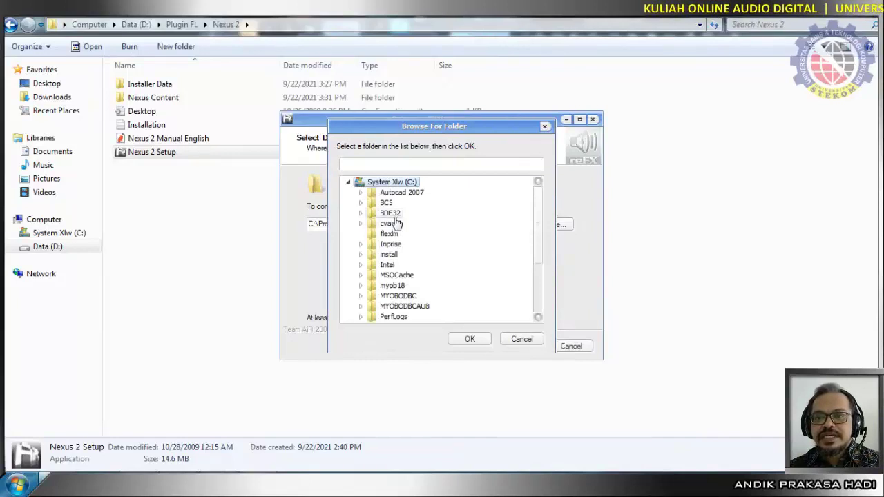
scroll(395, 223, down, 3)
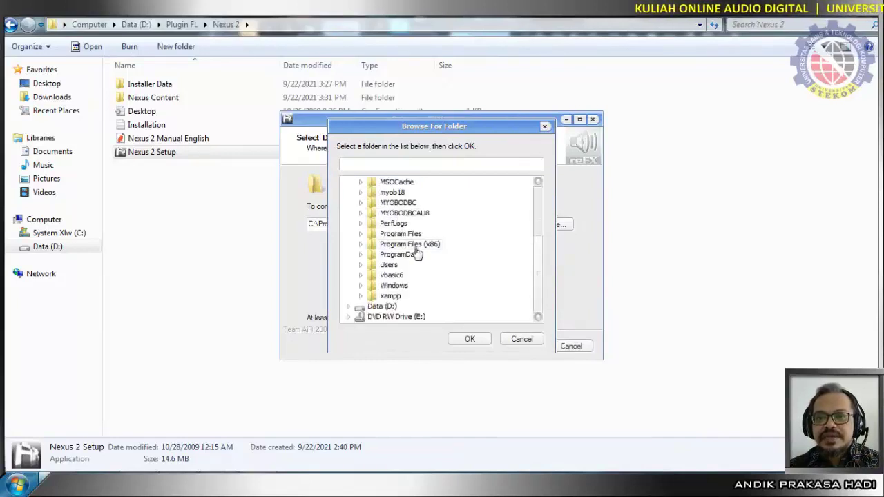
click(358, 247)
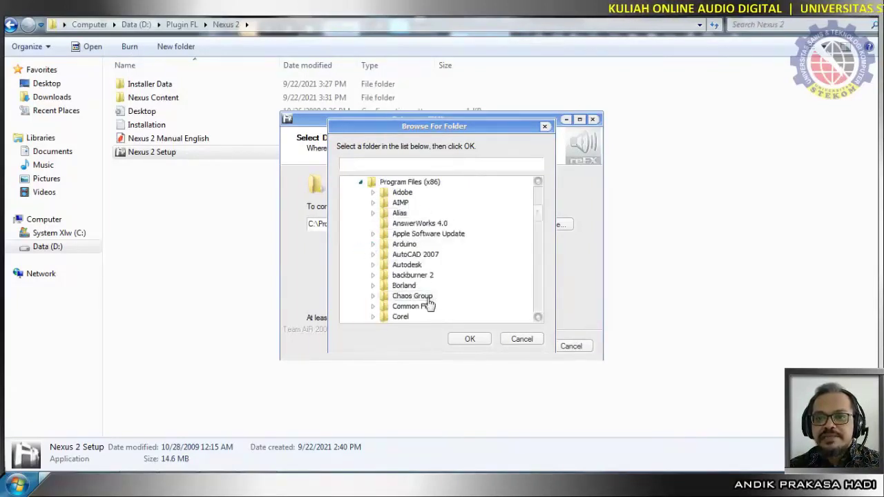
scroll(428, 302, down, 2)
scroll(437, 284, down, 1)
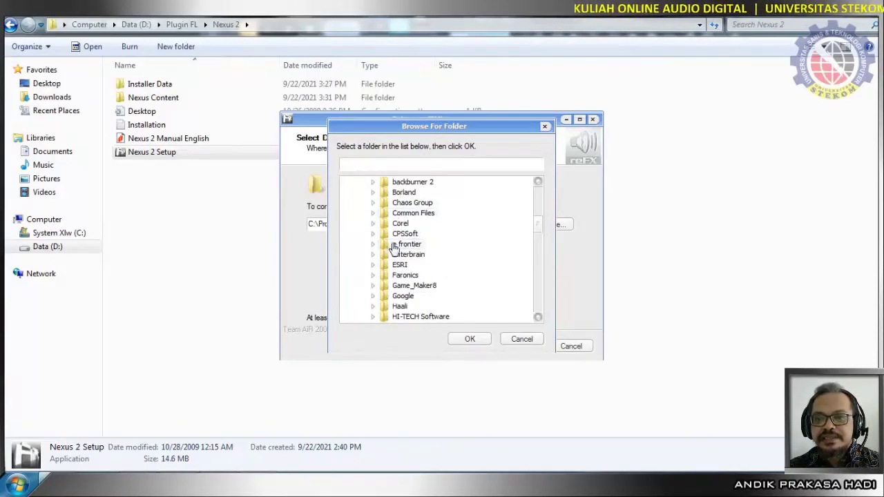
scroll(394, 250, down, 1)
scroll(392, 268, down, 2)
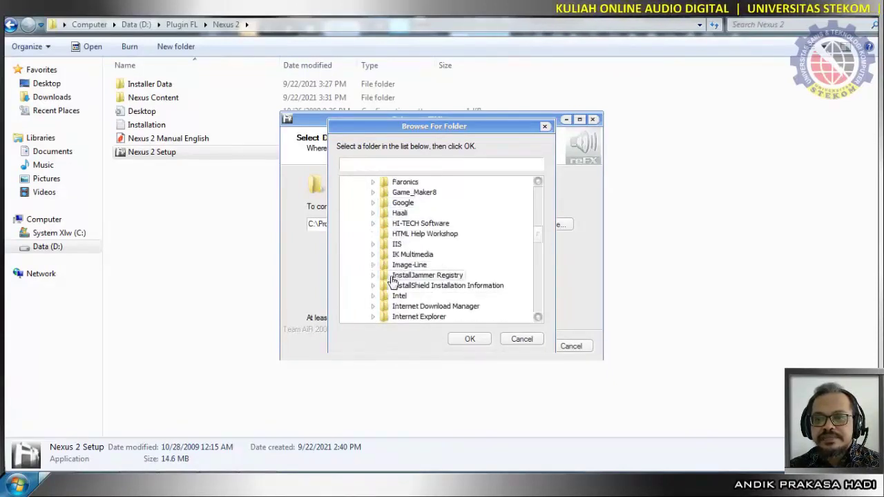
click(374, 265)
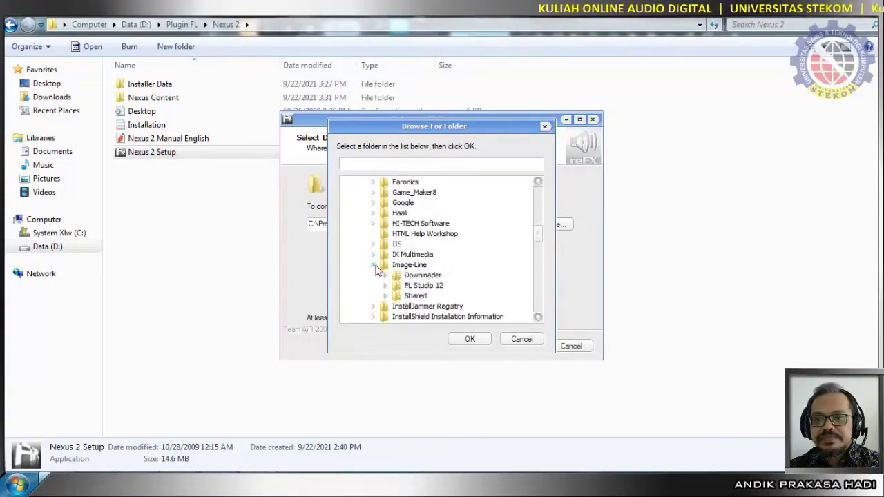
click(385, 286)
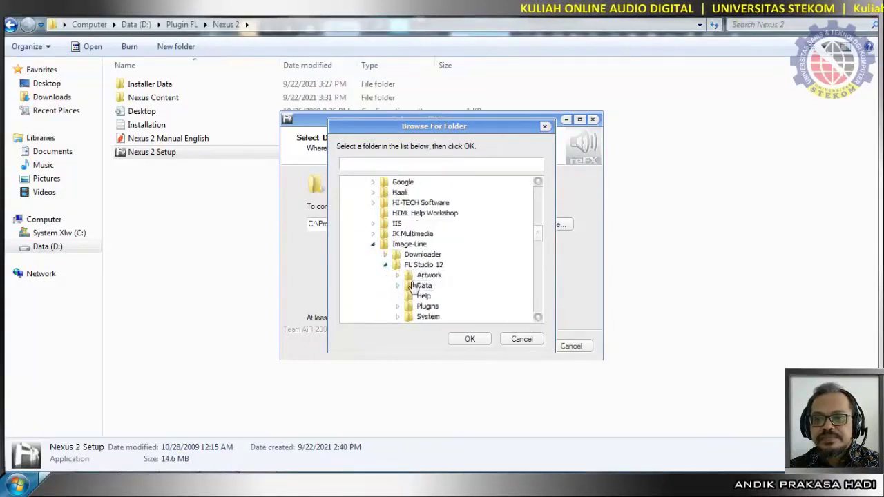
scroll(387, 286, down, 2)
click(427, 247)
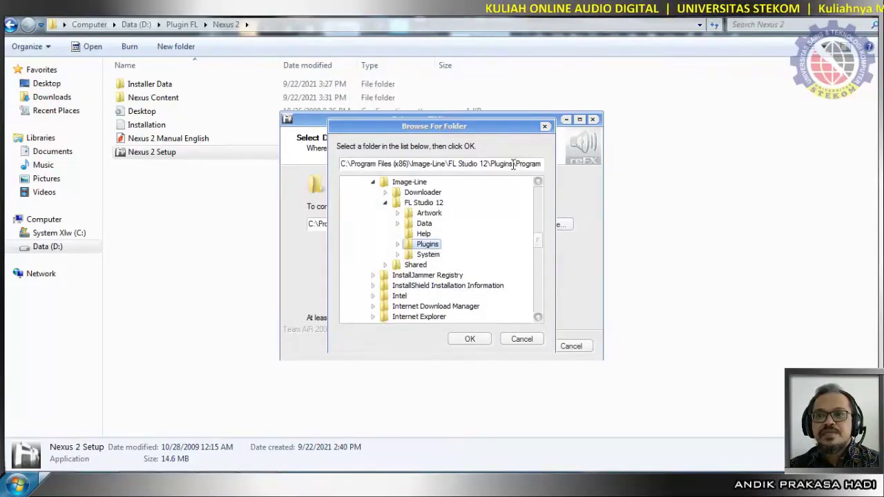
Step: Remove the extra text after "Plugins" in the destination path and confirm the folder
drag(513, 165, 593, 170)
key(BackSpace)
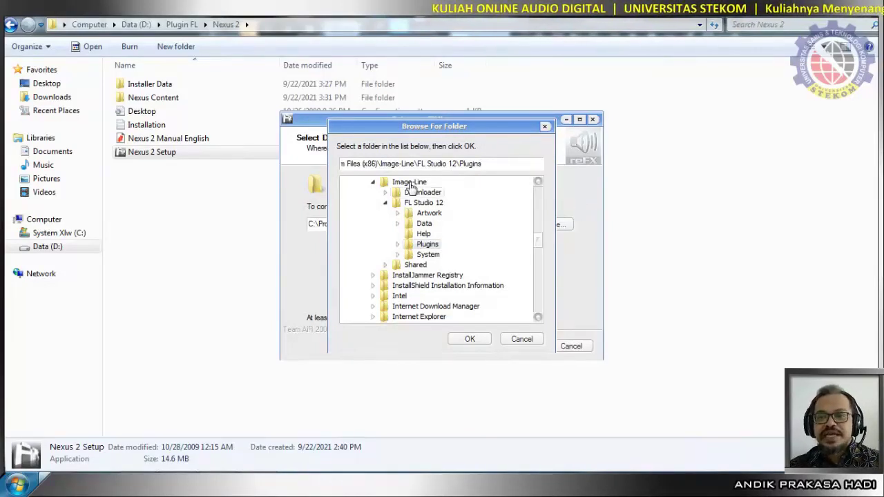
click(479, 344)
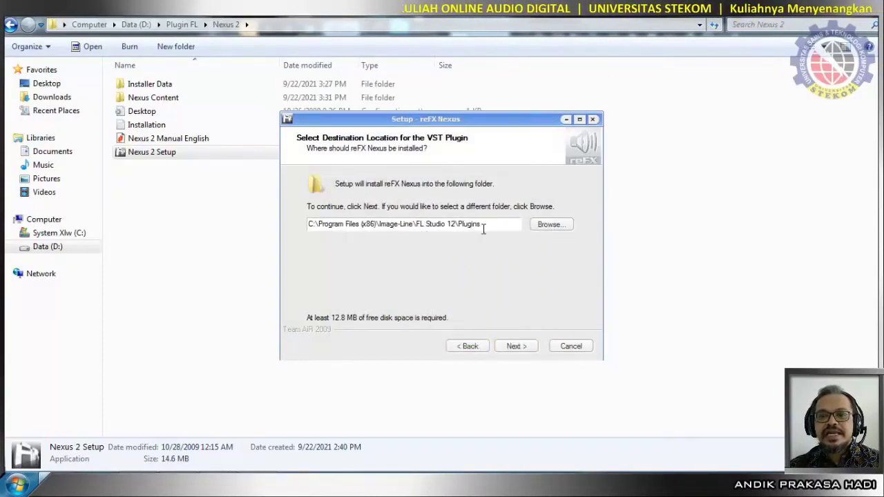
Step: Run the full installation with the VST and RTAS versions and the reFX Start Menu folder, then exit the setup wizard
click(517, 347)
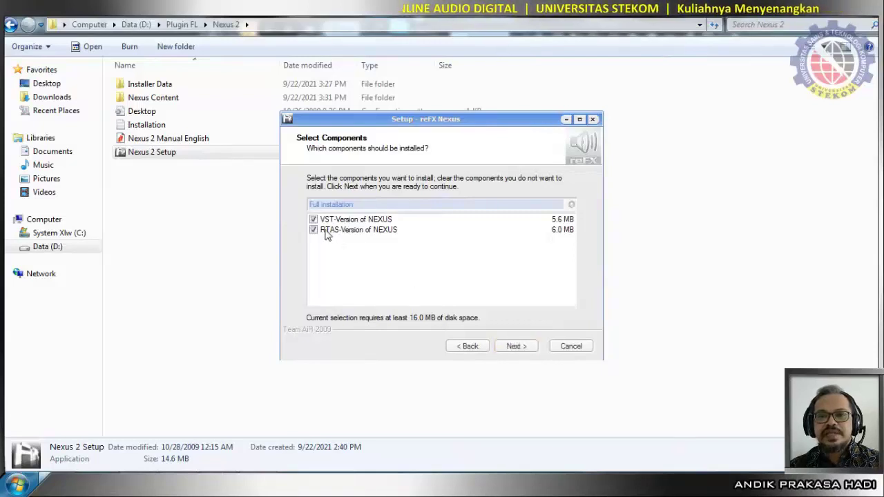
click(515, 347)
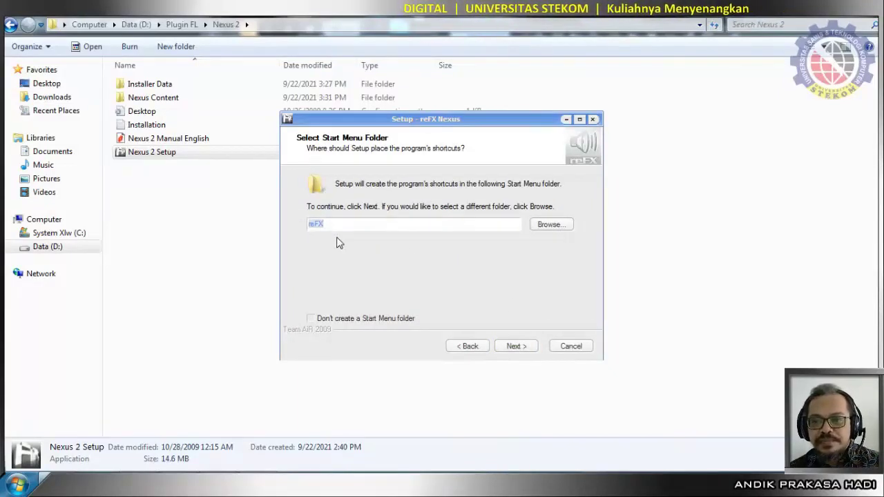
click(514, 347)
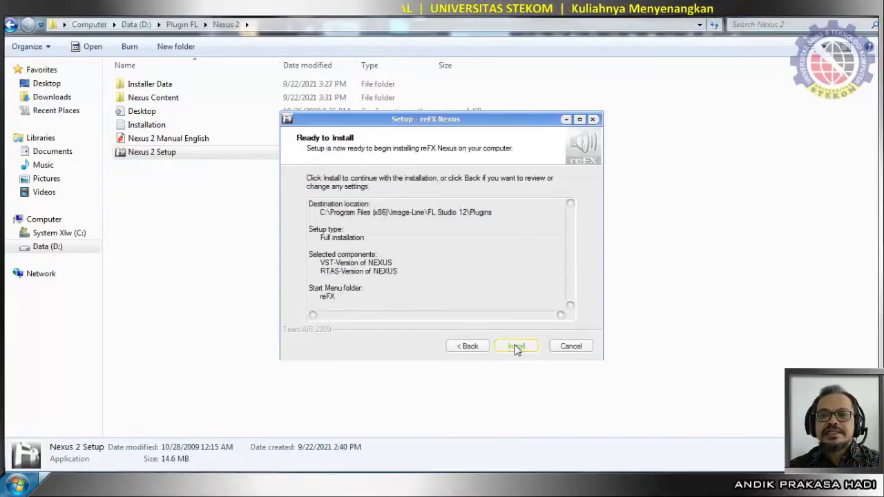
click(525, 349)
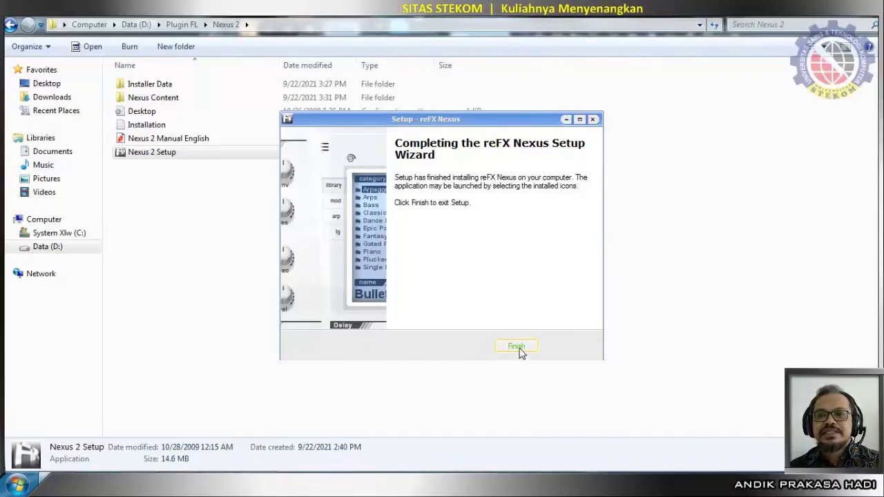
click(518, 349)
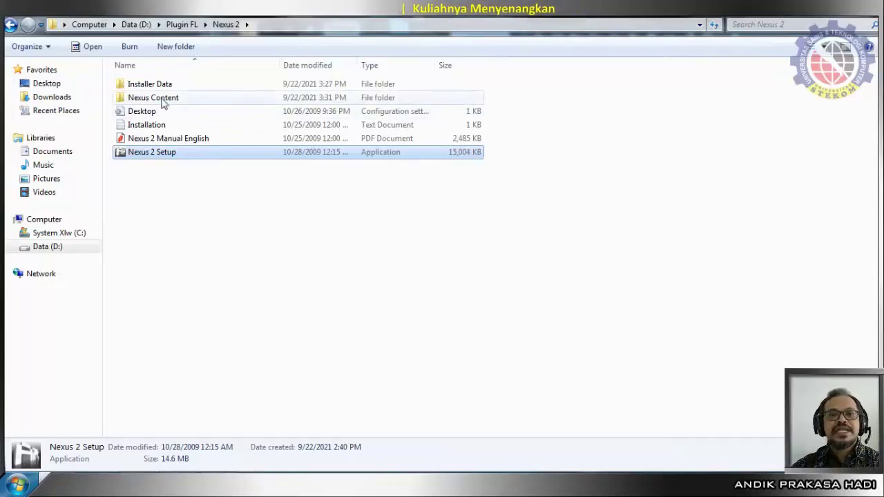
Step: Open C:\Program Files (x86)\Image-Line\FL Studio 12\Plugins to inspect the installed Nexus files
mouse_move(169, 102)
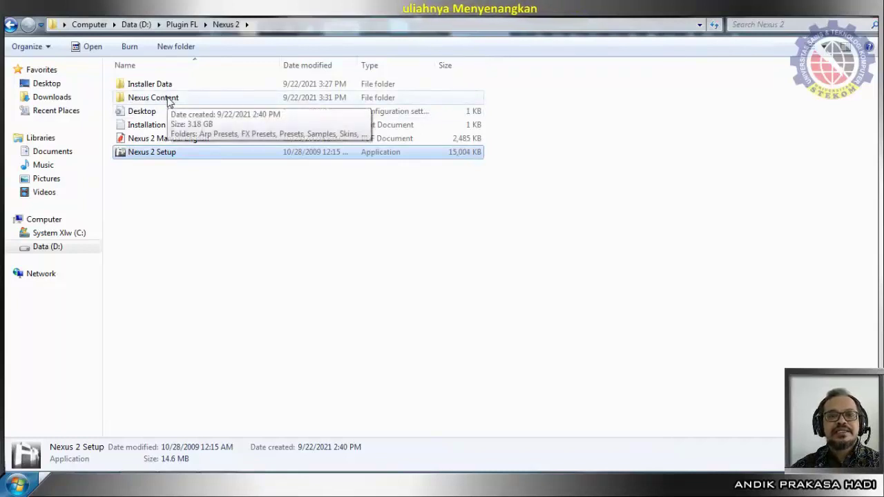
click(76, 235)
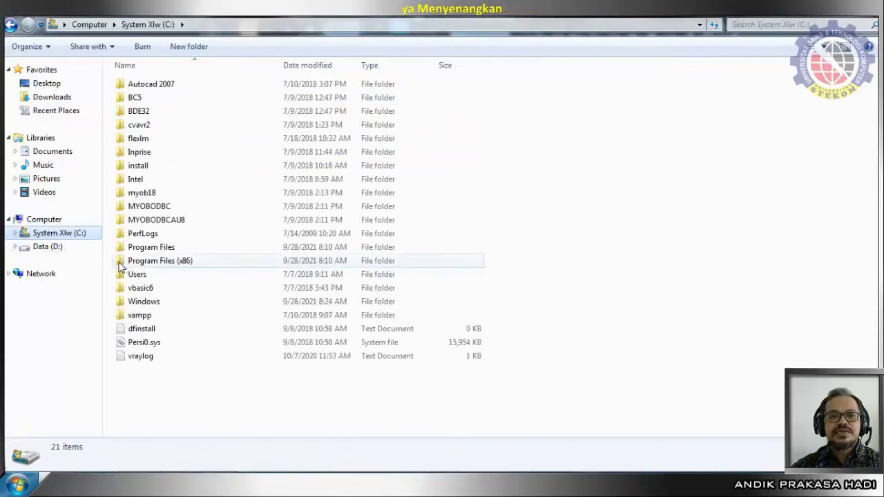
double_click(172, 267)
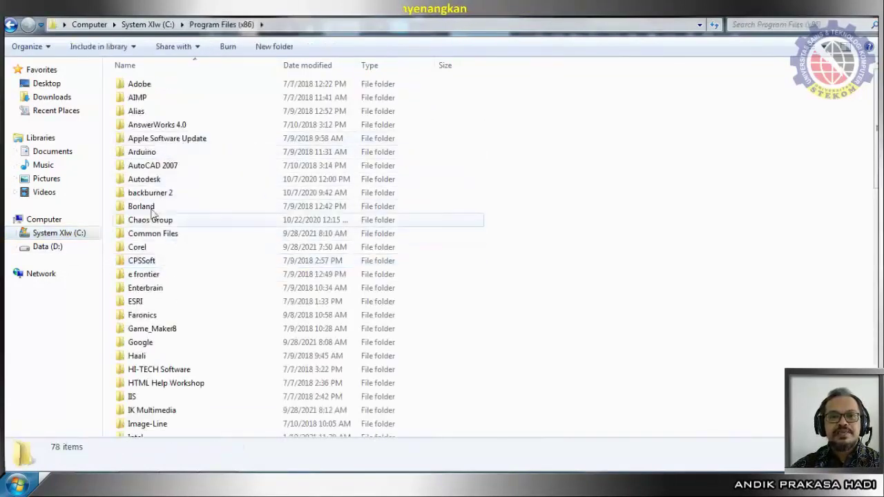
scroll(160, 310, down, 2)
click(158, 350)
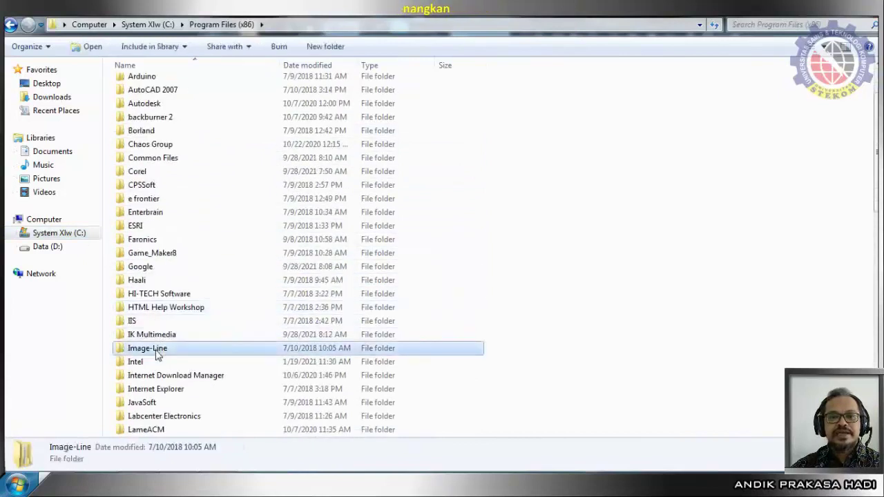
double_click(157, 351)
double_click(152, 100)
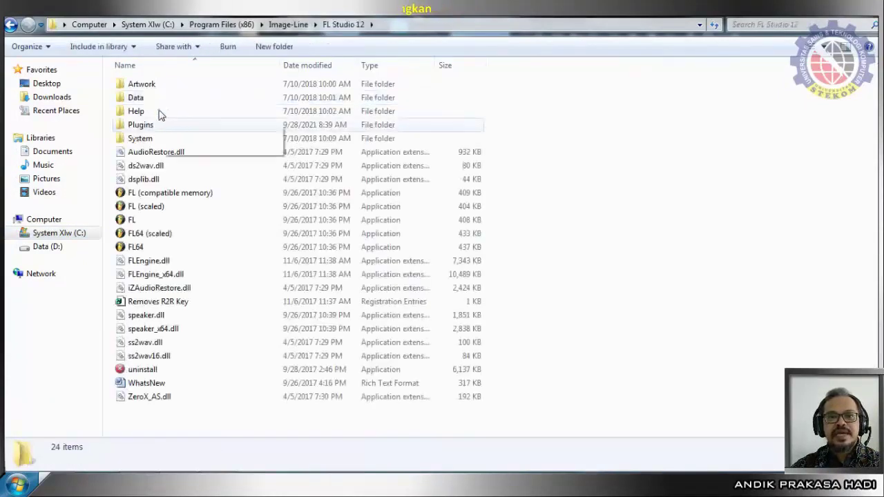
double_click(138, 125)
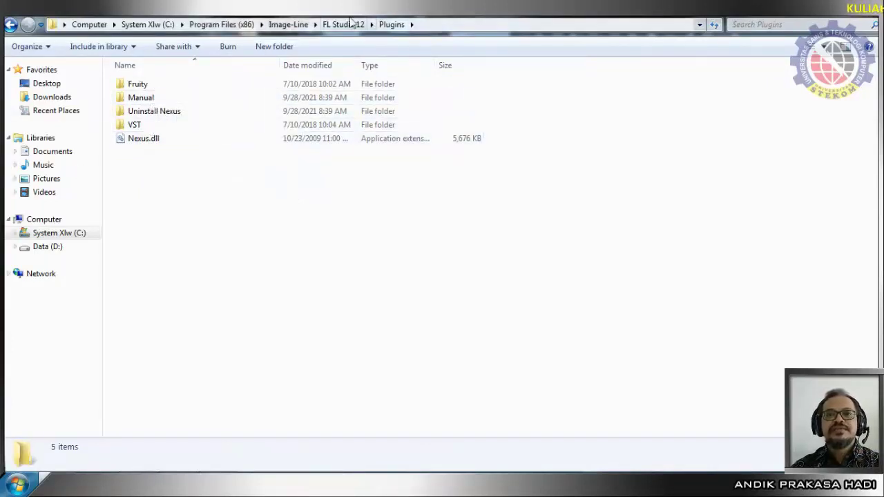
Step: Copy the Nexus Content folder from D:\Plugin FL\Nexus 2
click(49, 247)
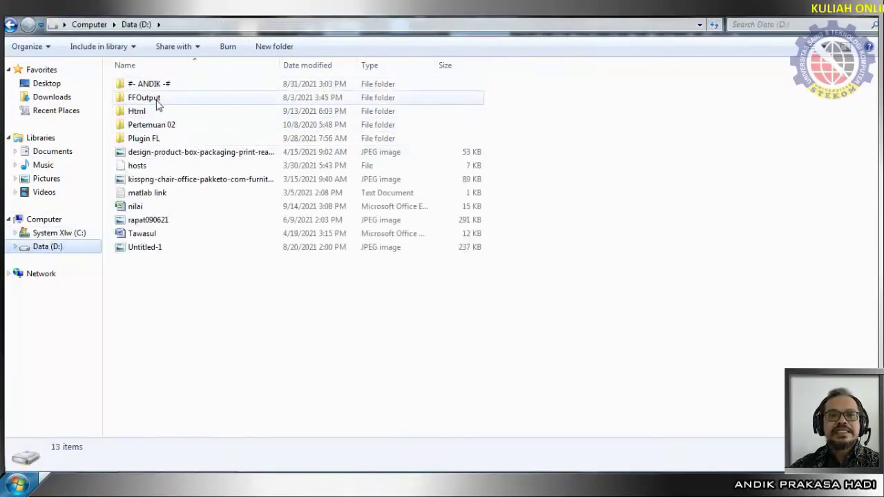
double_click(151, 140)
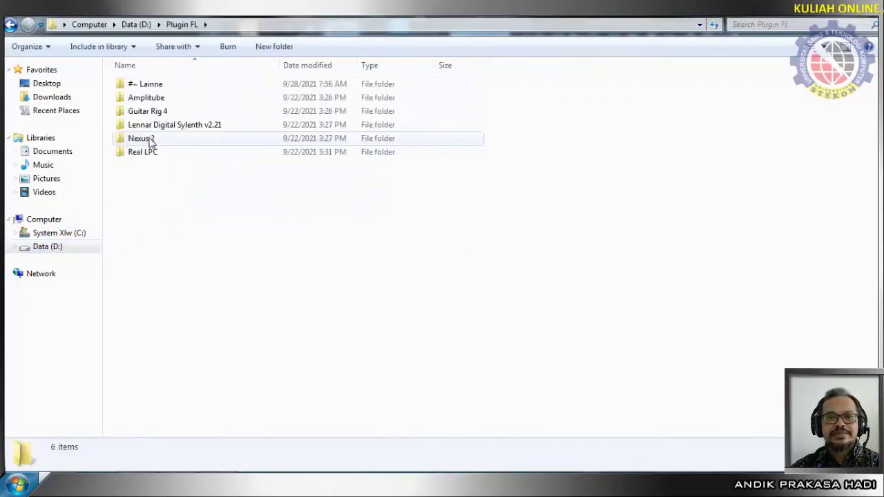
double_click(150, 140)
right_click(160, 102)
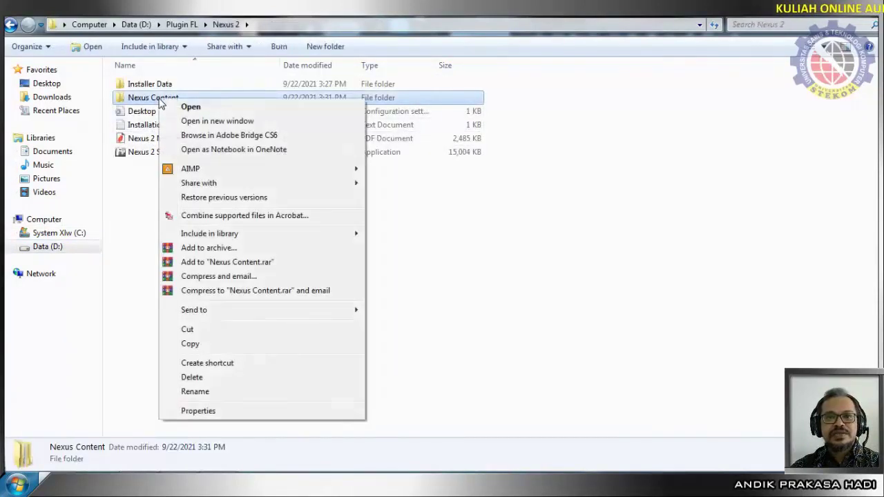
click(190, 344)
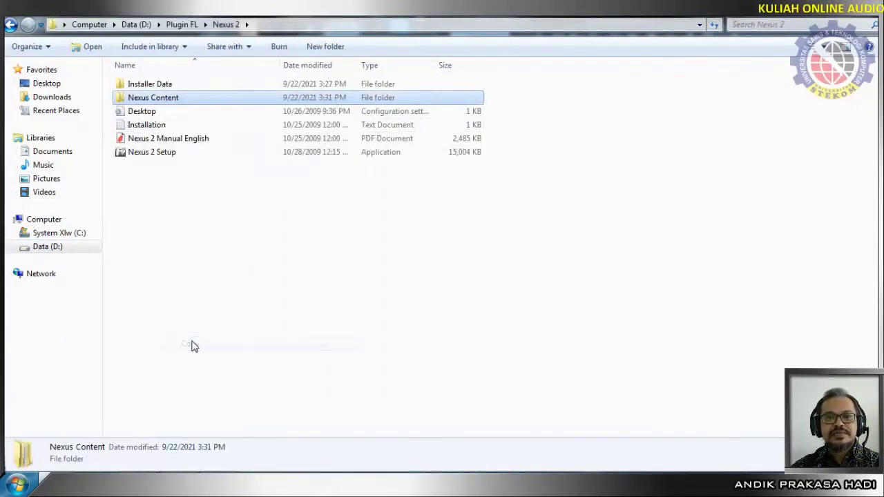
right_click(161, 102)
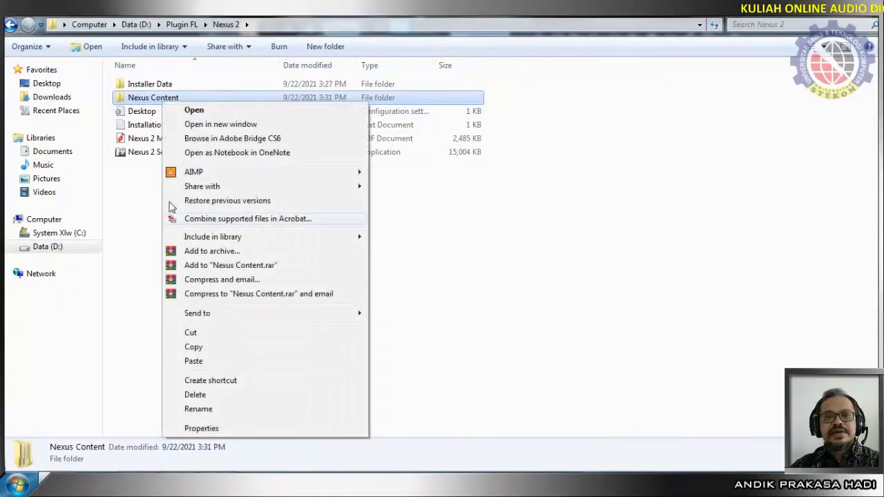
click(193, 350)
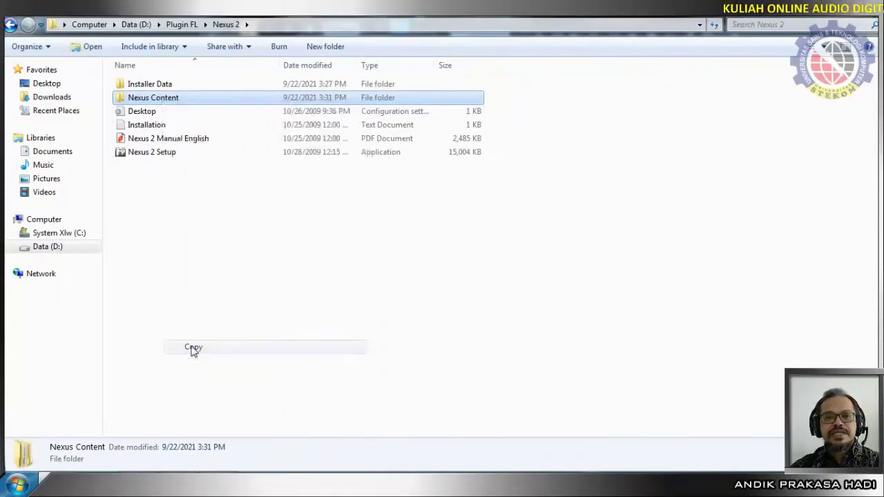
Step: Return to the FL Studio 12 Plugins folder and paste the copied Nexus Content folder there
click(11, 27)
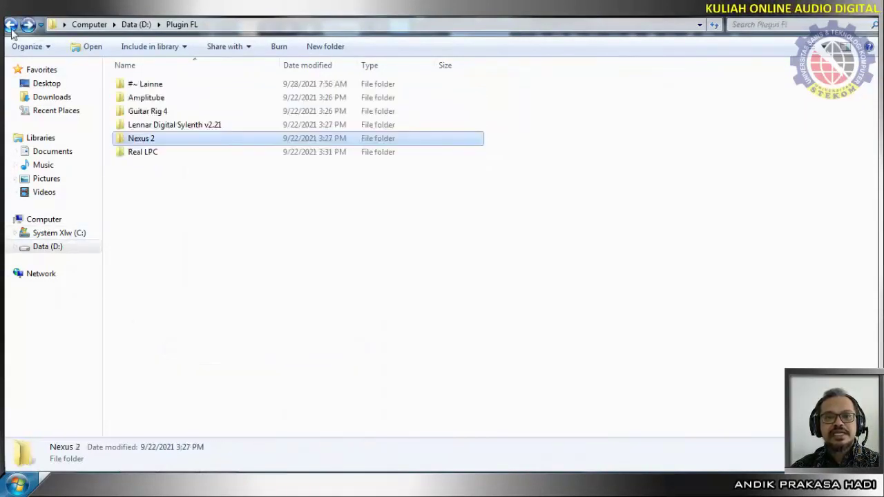
click(11, 27)
click(11, 27)
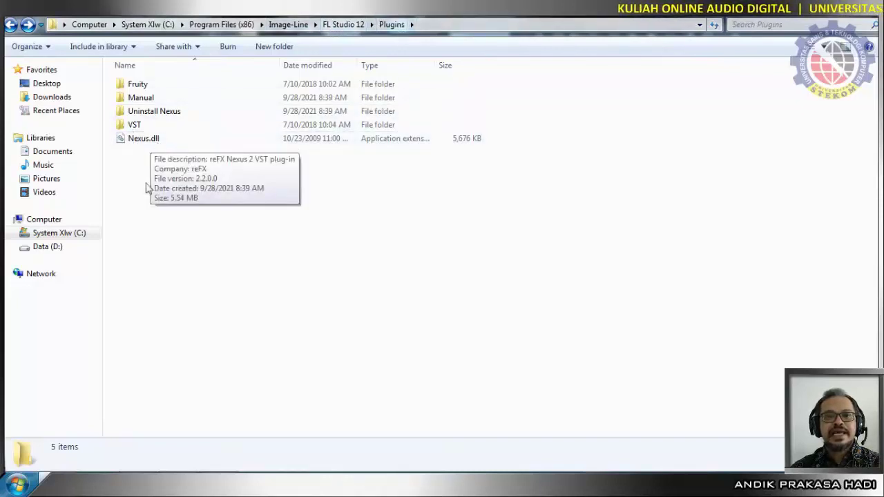
right_click(146, 207)
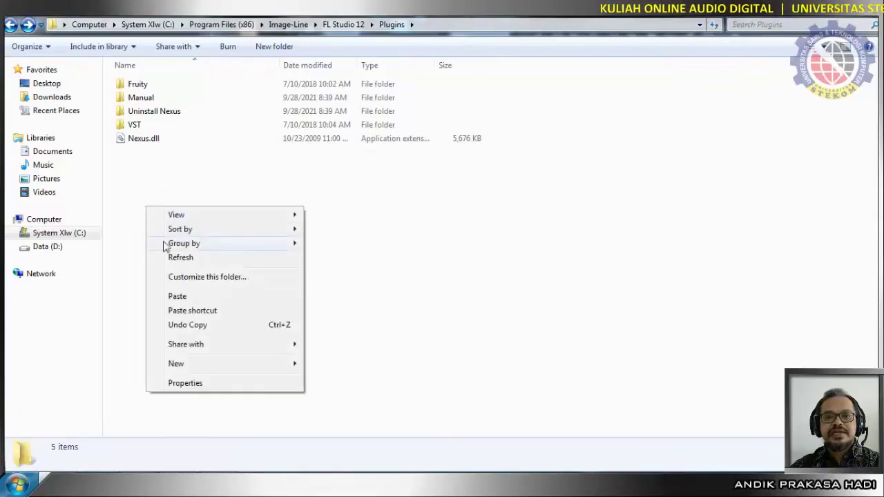
click(177, 297)
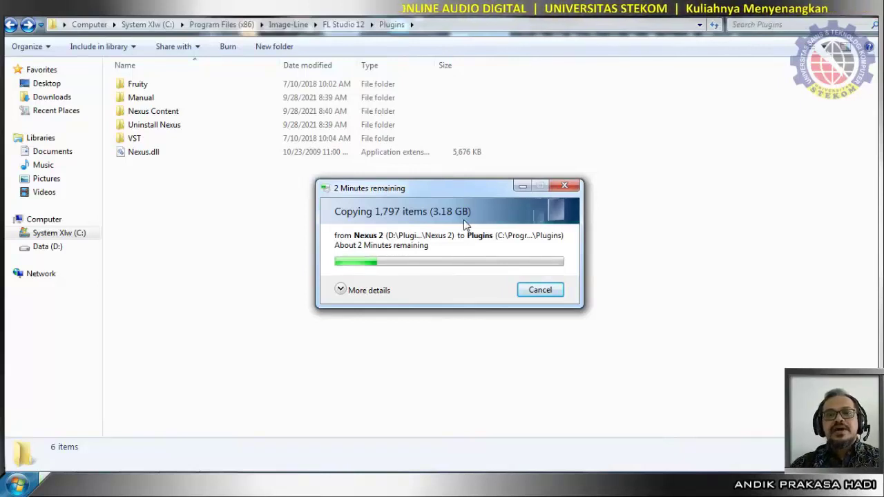
Step: Go up to the root of drive C: and point out the Program Files and Program Files (x86) folders
click(225, 28)
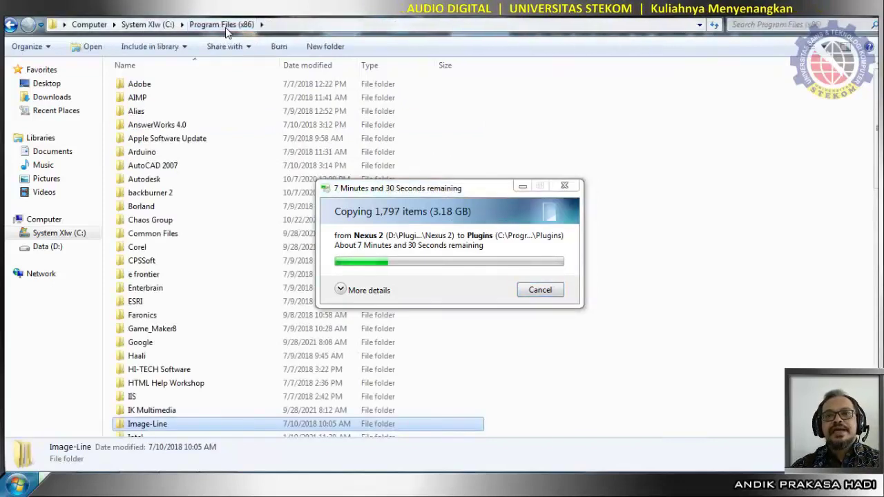
click(148, 24)
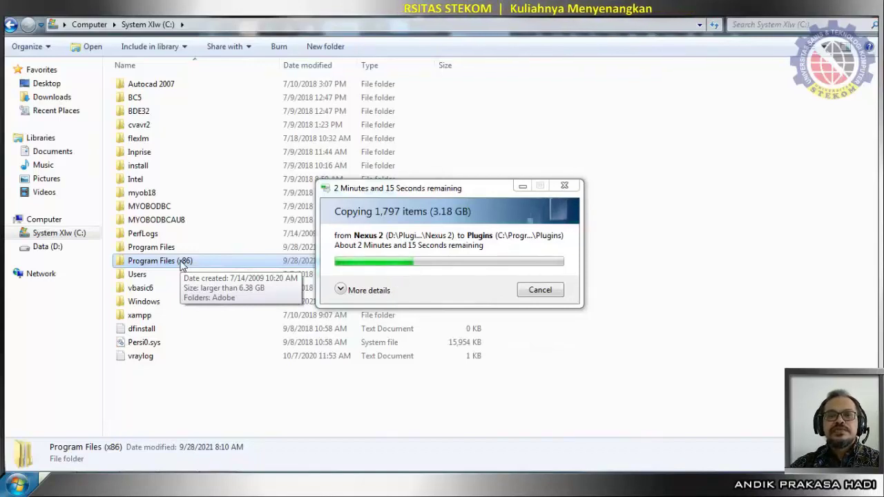
click(158, 250)
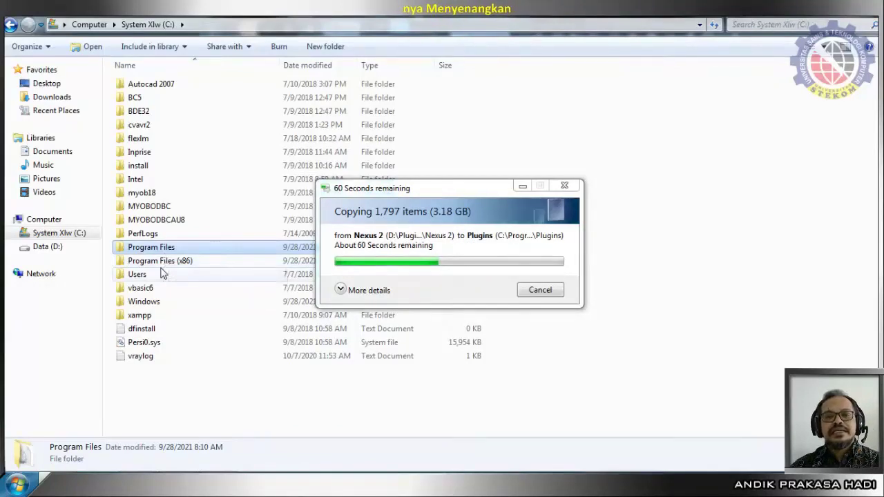
click(164, 268)
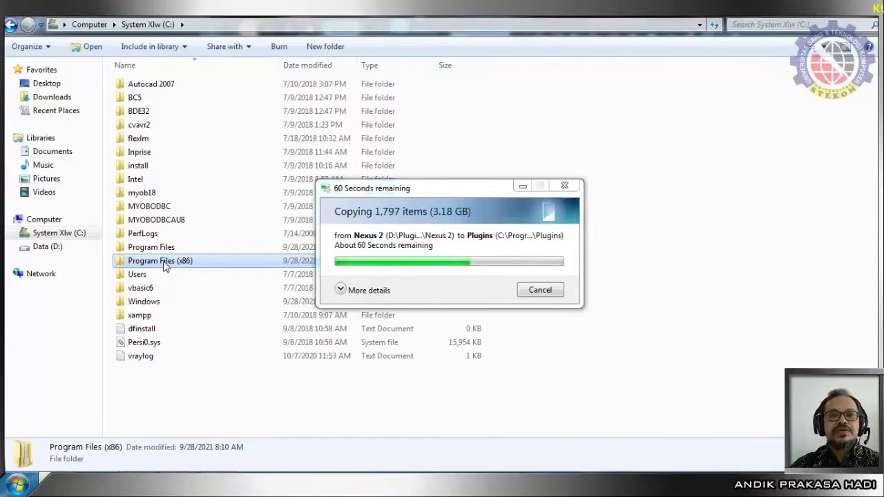
Step: Check the computer's system properties for the operating system type, and close the System window
right_click(51, 222)
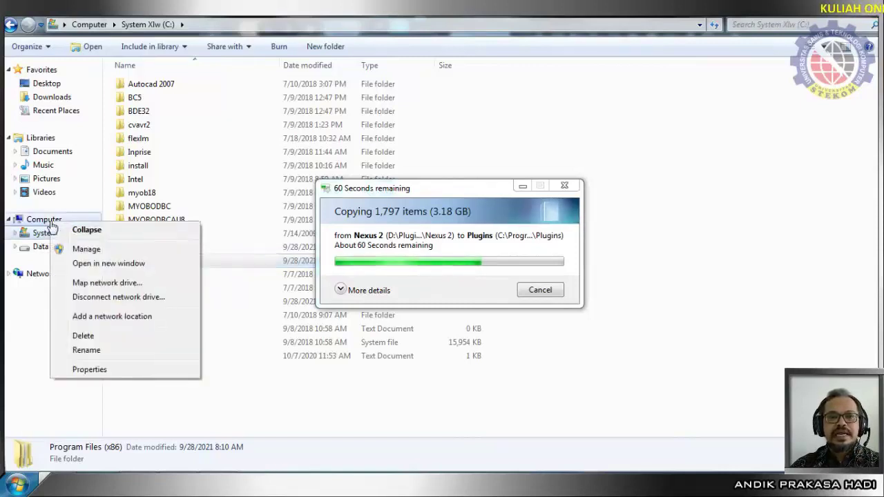
click(91, 370)
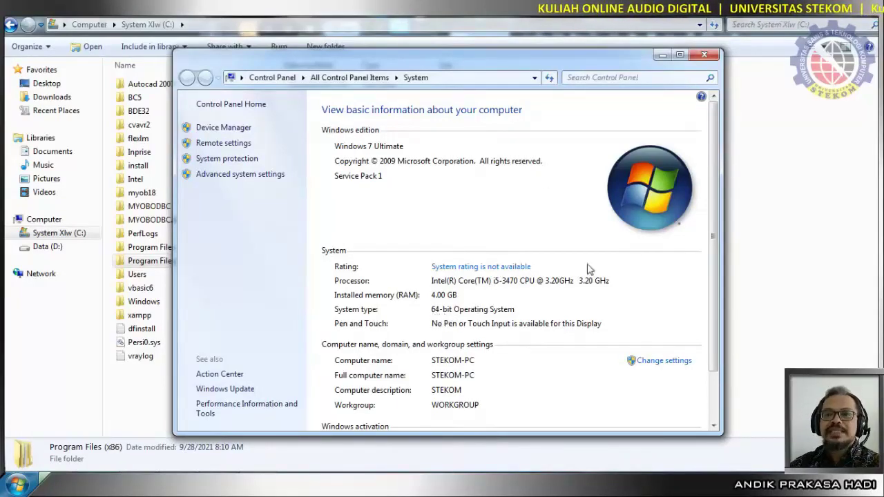
click(704, 55)
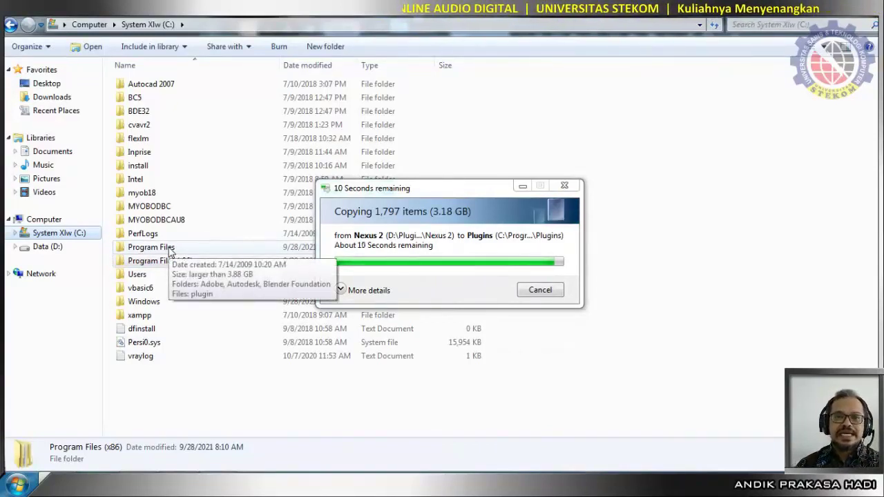
Step: Inspect the Image-Line folder in Program Files, and open FL Studio 12 inside Program Files (x86)\Image-Line
double_click(168, 249)
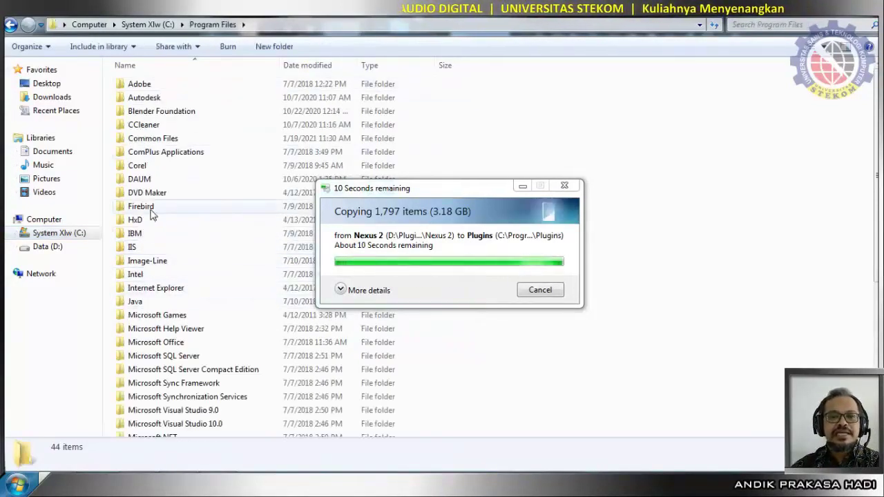
double_click(148, 261)
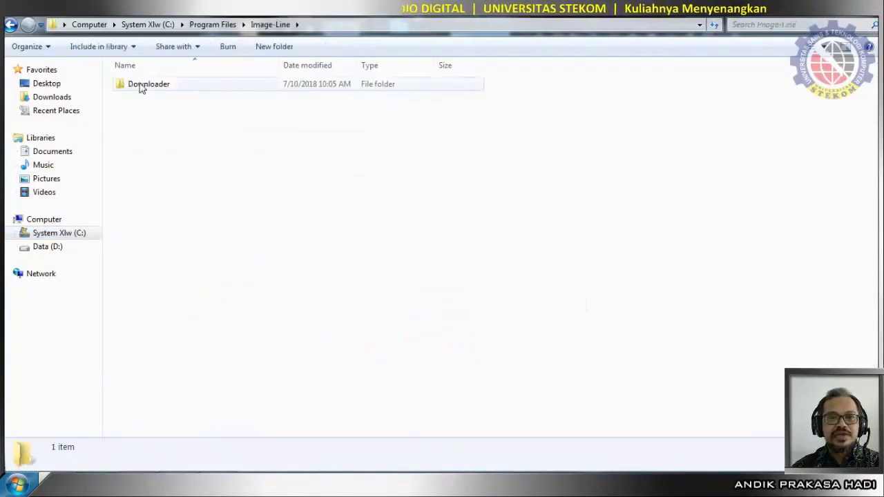
click(209, 25)
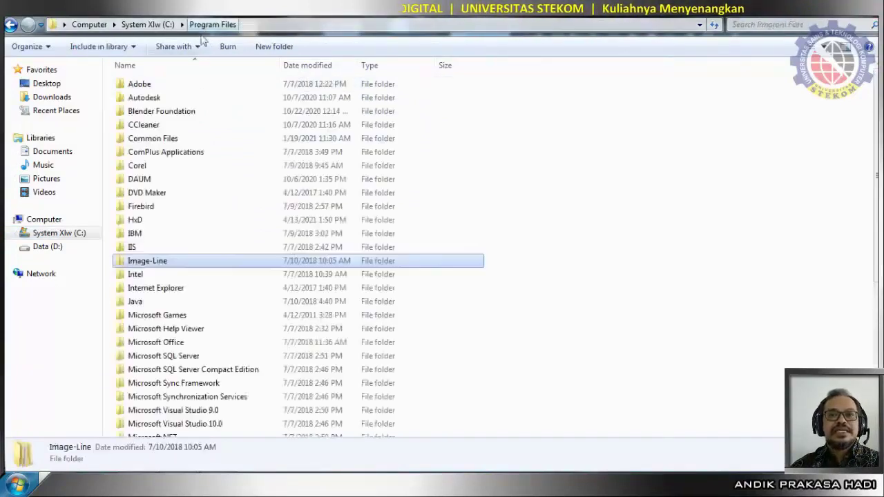
click(148, 24)
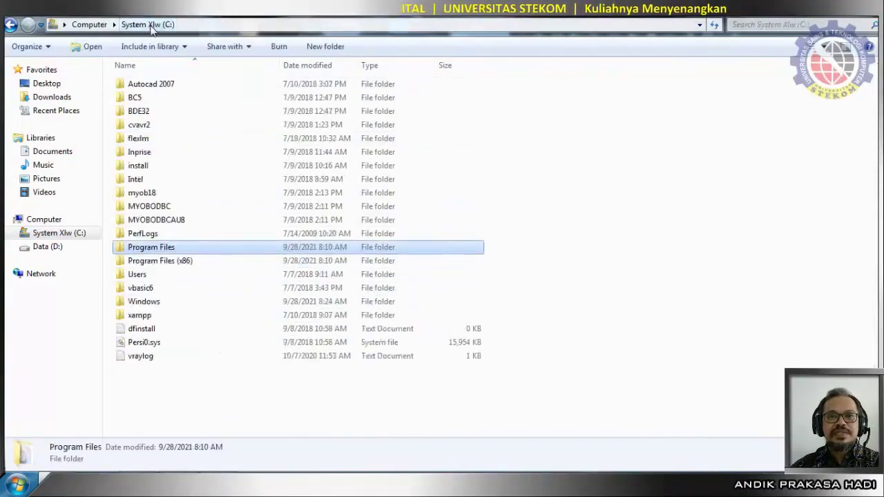
double_click(185, 261)
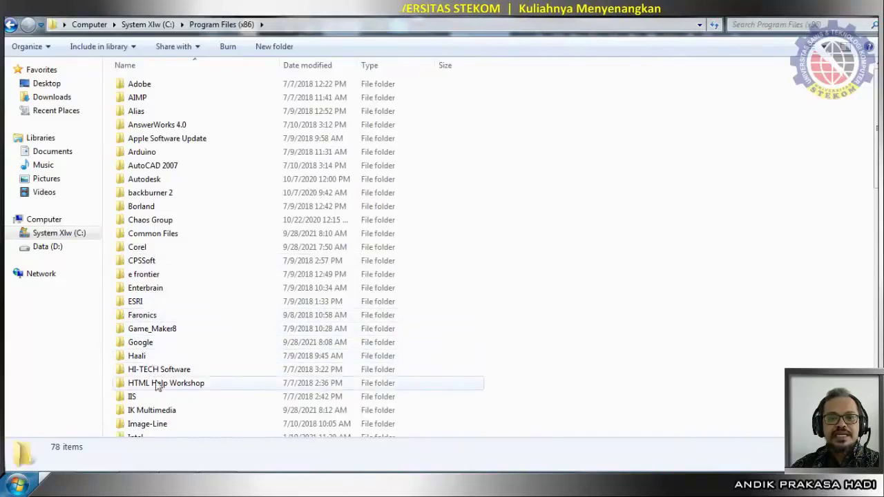
double_click(148, 423)
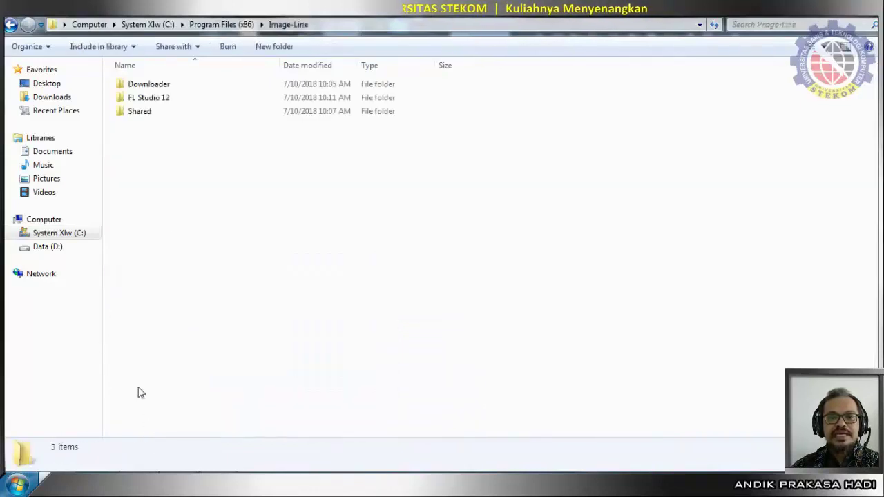
double_click(164, 103)
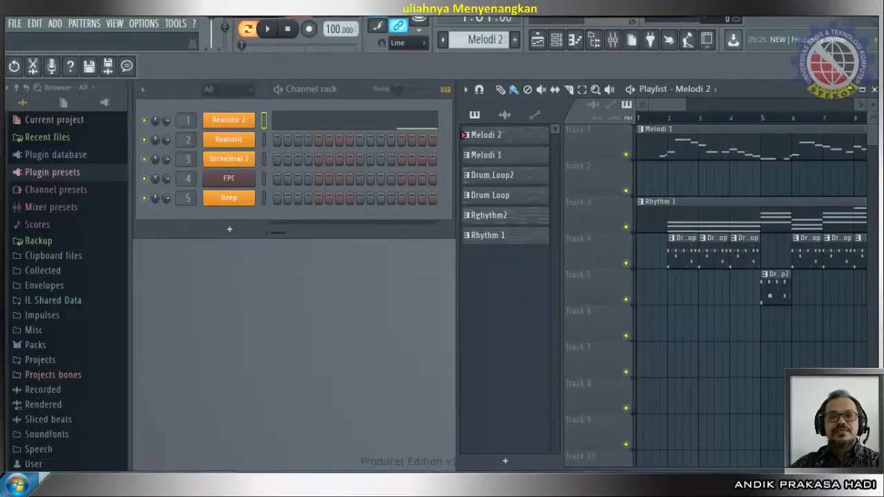
Step: Open a new file explorer window at C:\Program Files (x86)\Image-Line\FL Studio 12\Plugins and check the Nexus Content folder and Nexus.dll
click(47, 482)
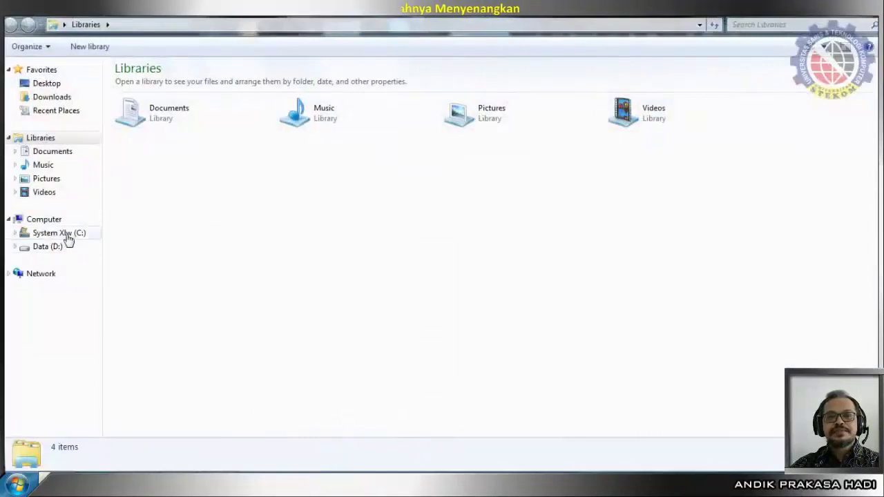
click(68, 235)
click(151, 262)
double_click(150, 262)
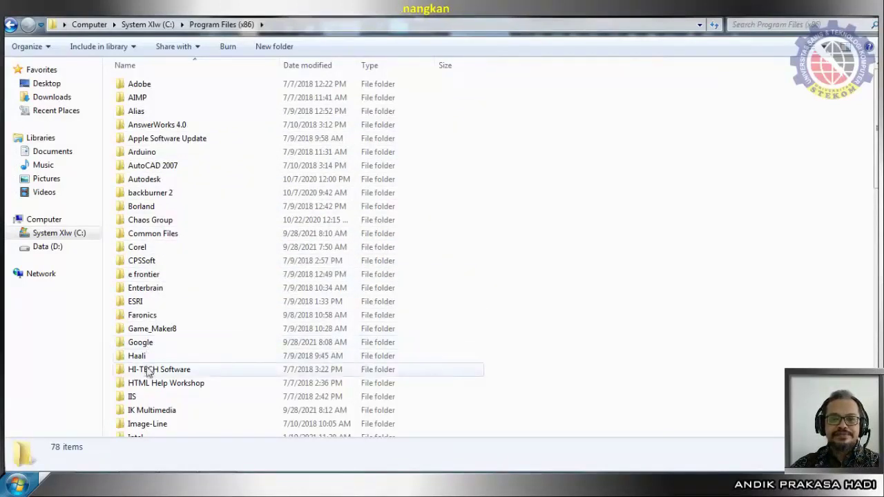
double_click(147, 424)
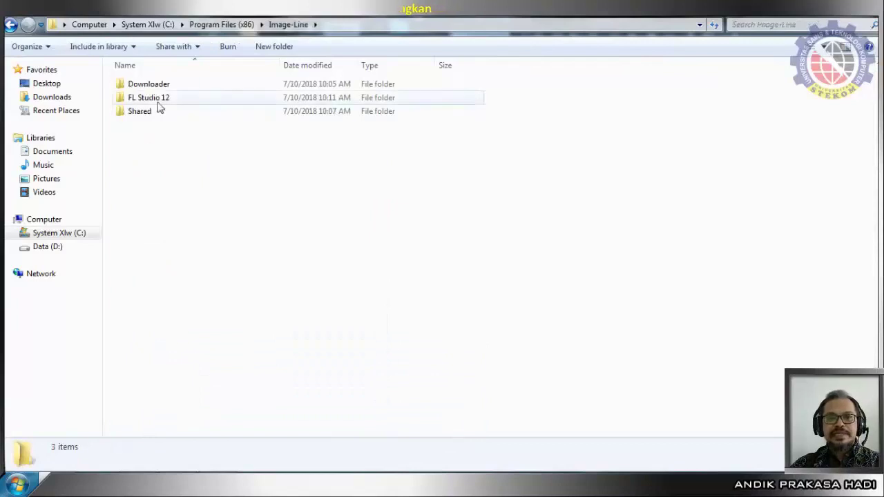
click(159, 102)
double_click(159, 101)
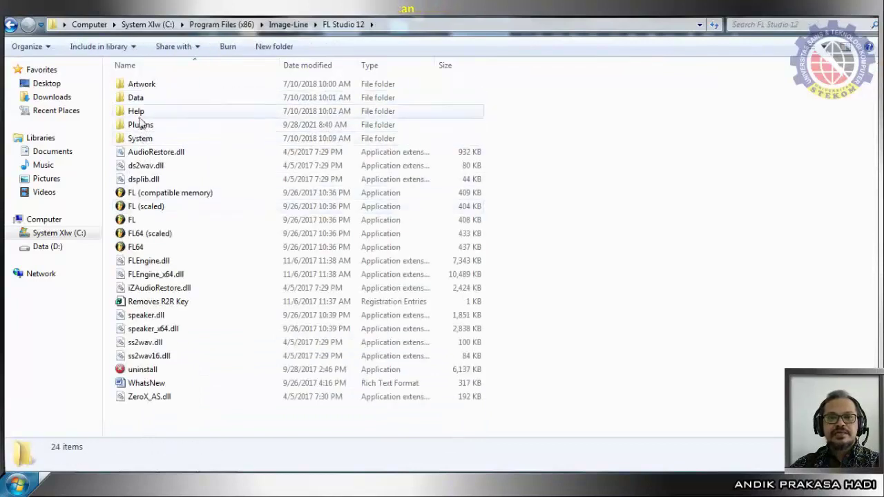
double_click(141, 124)
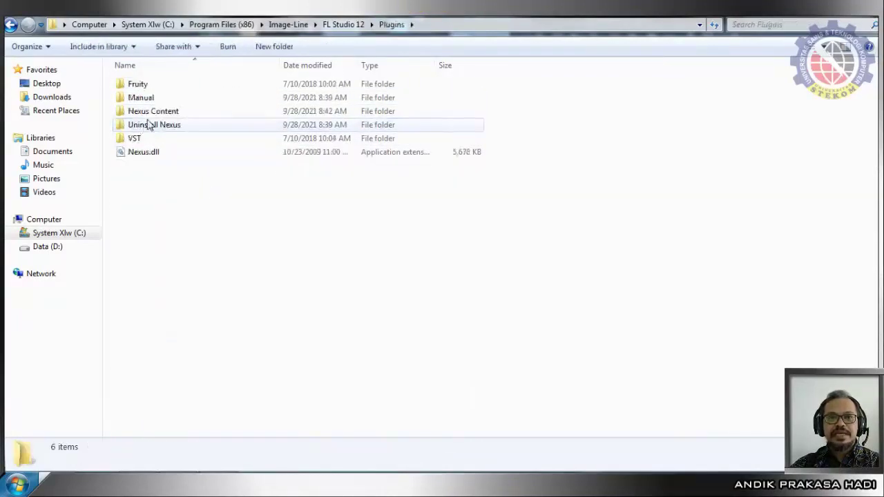
click(158, 114)
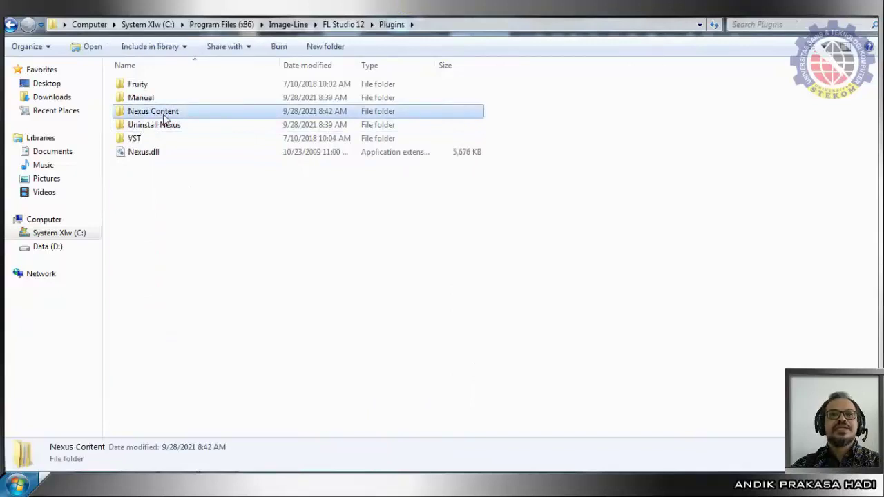
mouse_move(161, 121)
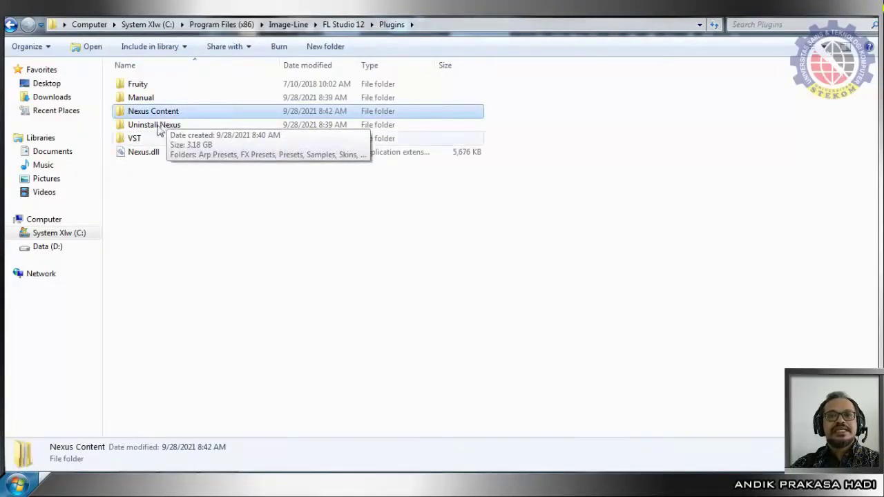
mouse_move(152, 161)
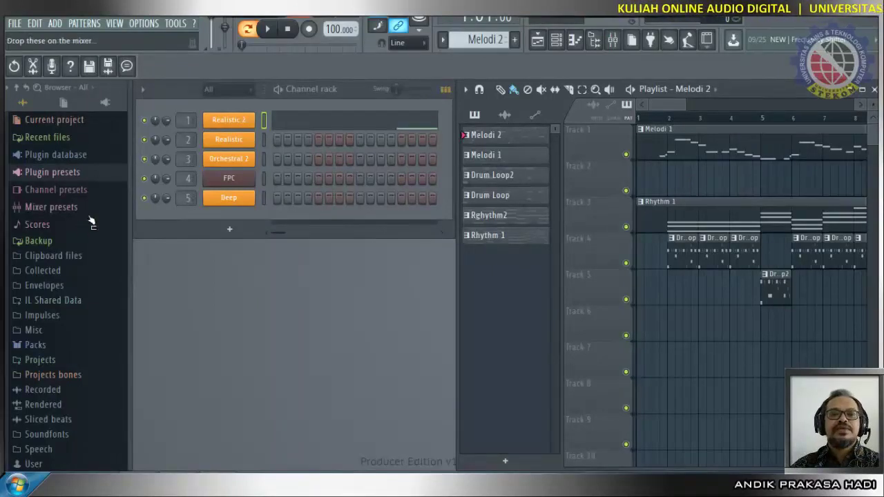
Step: Switch to FL Studio and browse the plugin database's installed generators, looking through the New group for Nexus
click(71, 154)
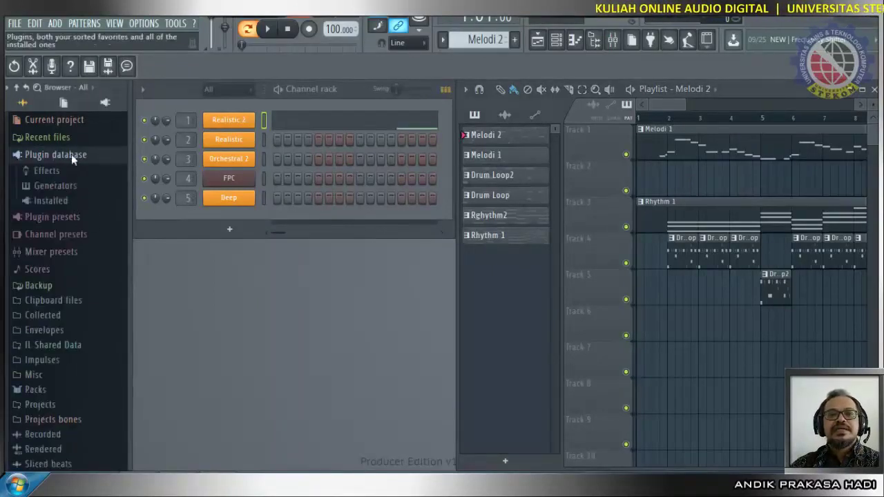
click(57, 188)
click(55, 186)
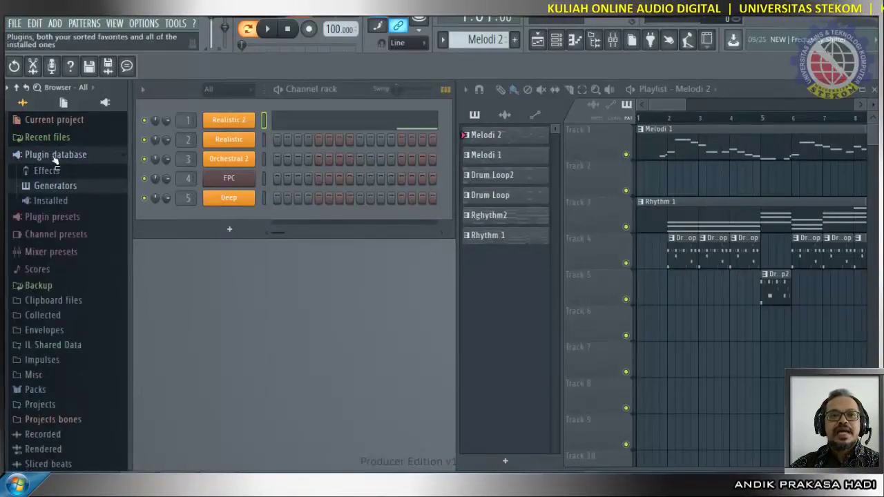
click(60, 202)
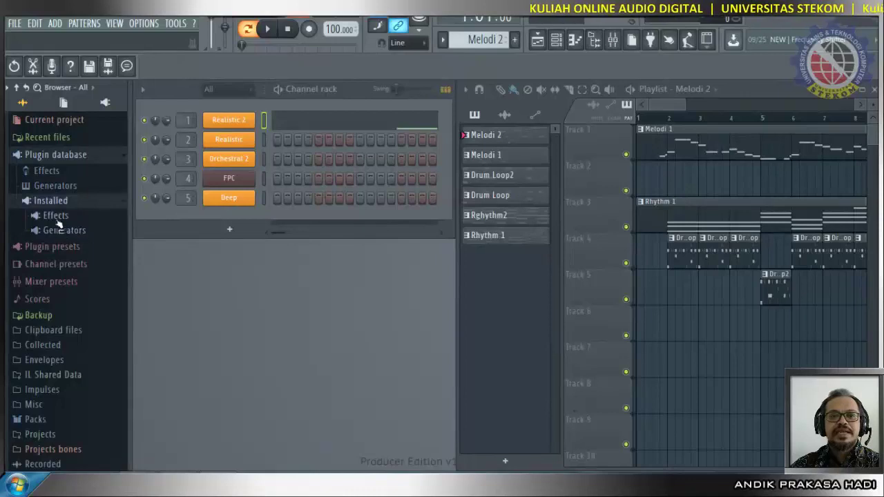
click(60, 231)
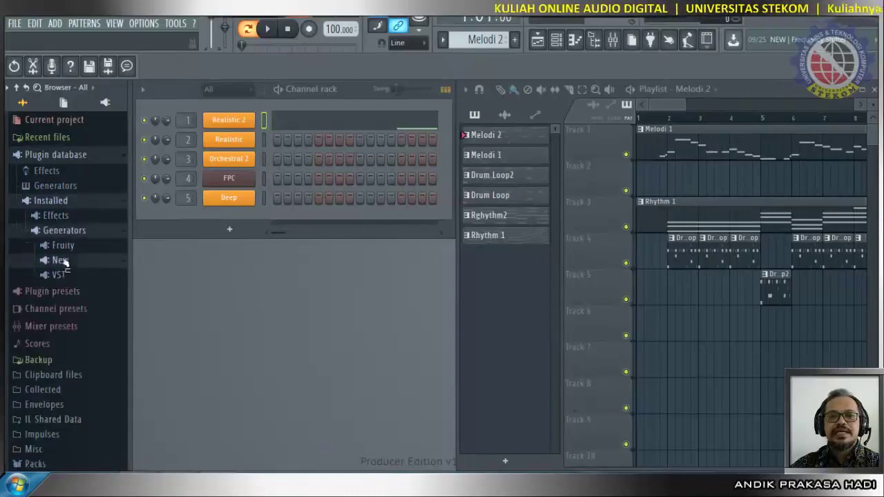
click(61, 261)
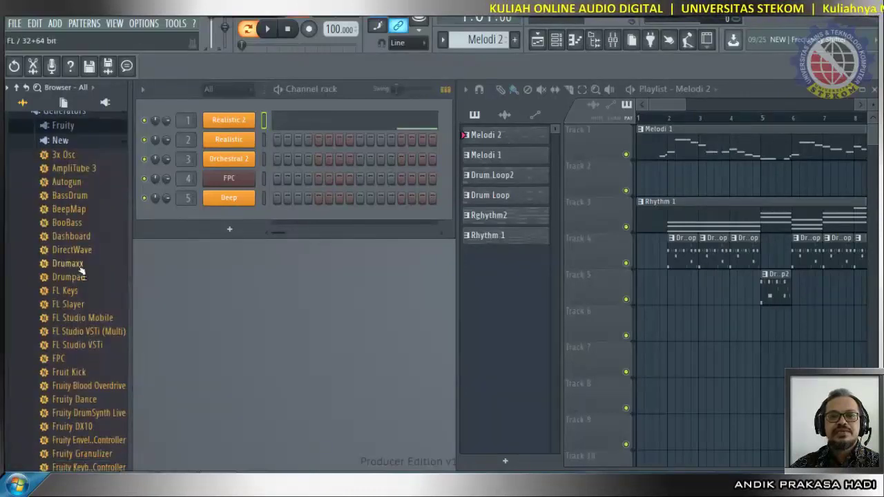
click(61, 142)
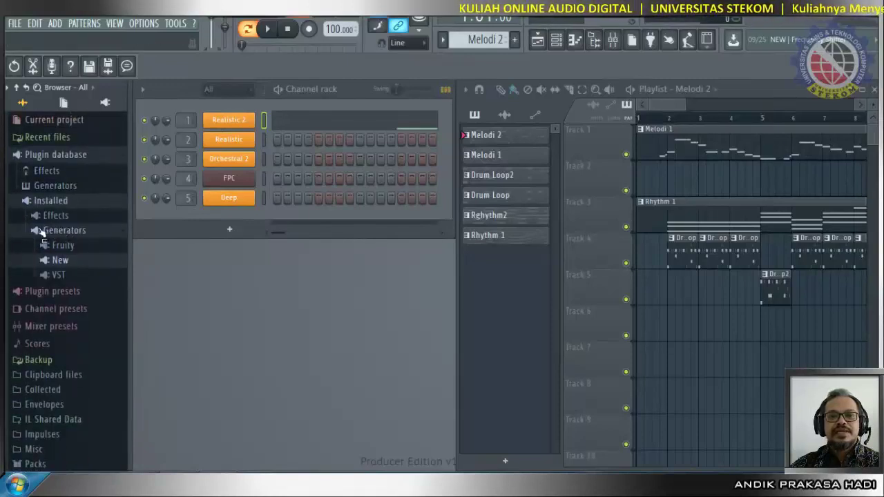
click(36, 230)
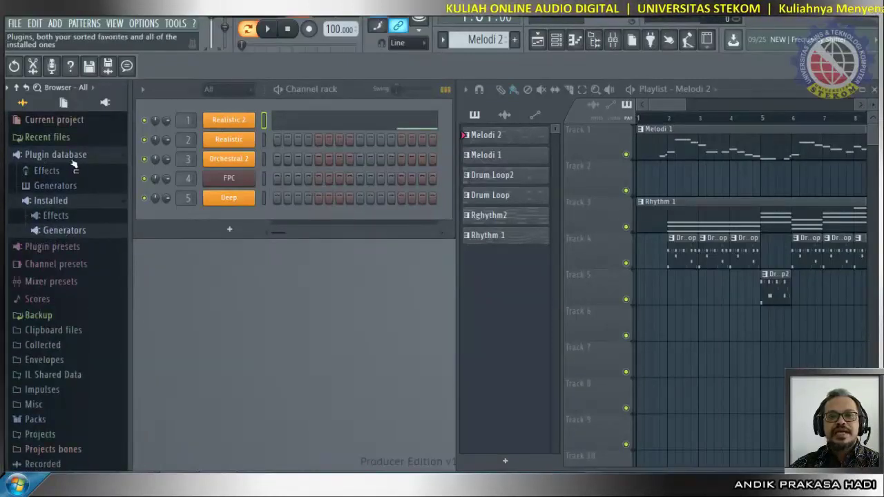
Step: Look through the New group of installed effects in the plugin database, and collapse the database
click(58, 215)
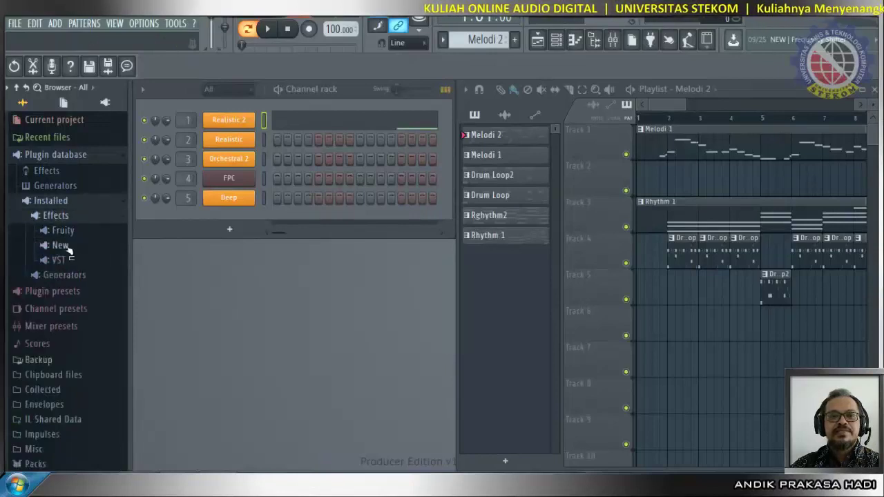
click(61, 246)
scroll(78, 348, down, 15)
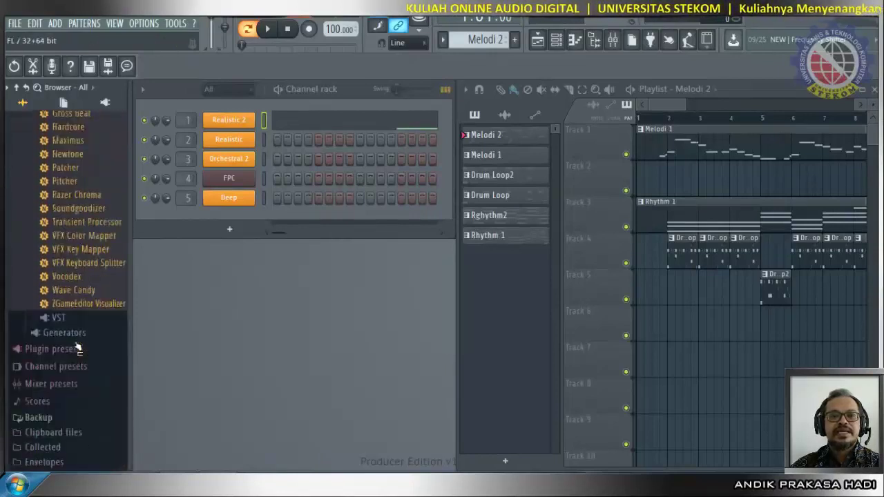
scroll(71, 234, up, 8)
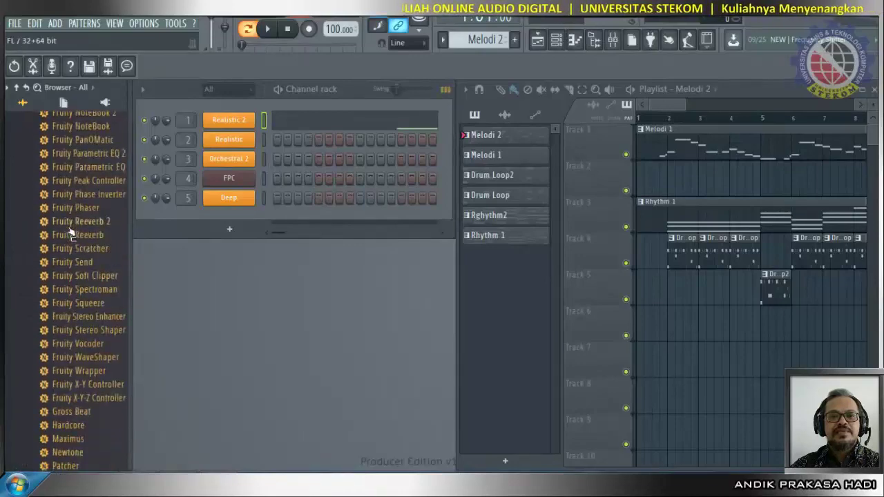
scroll(72, 235, up, 15)
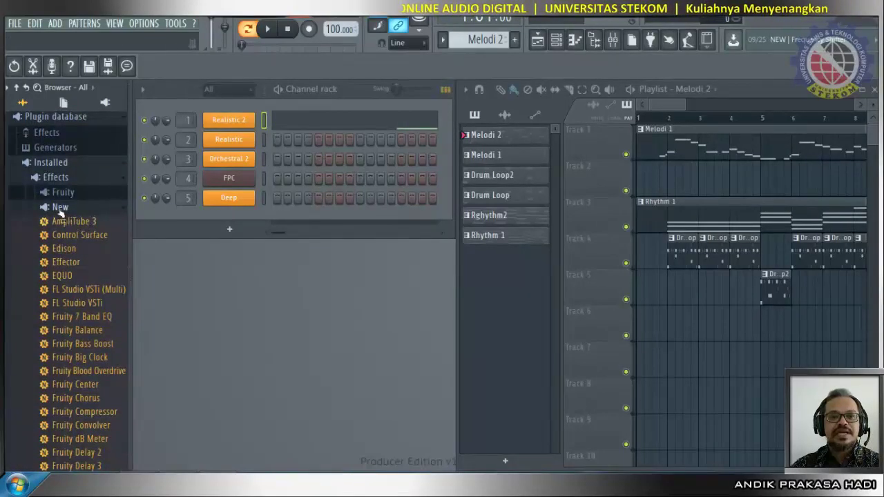
click(60, 208)
click(55, 177)
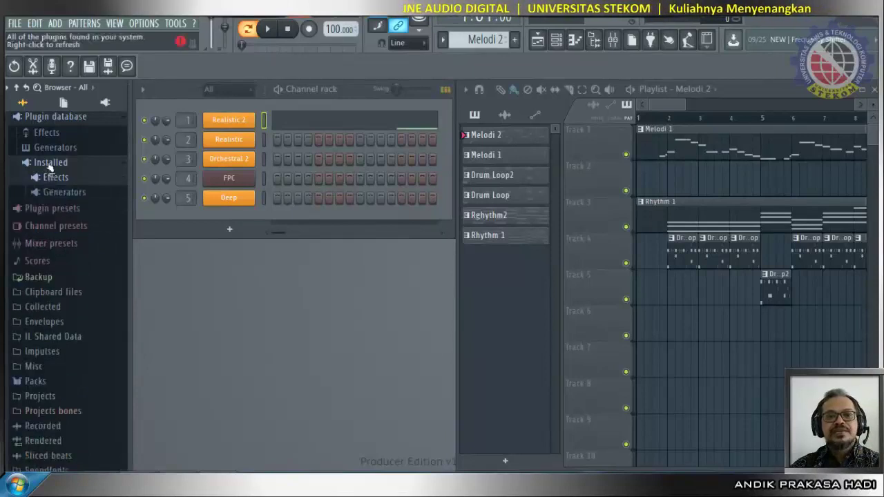
click(50, 166)
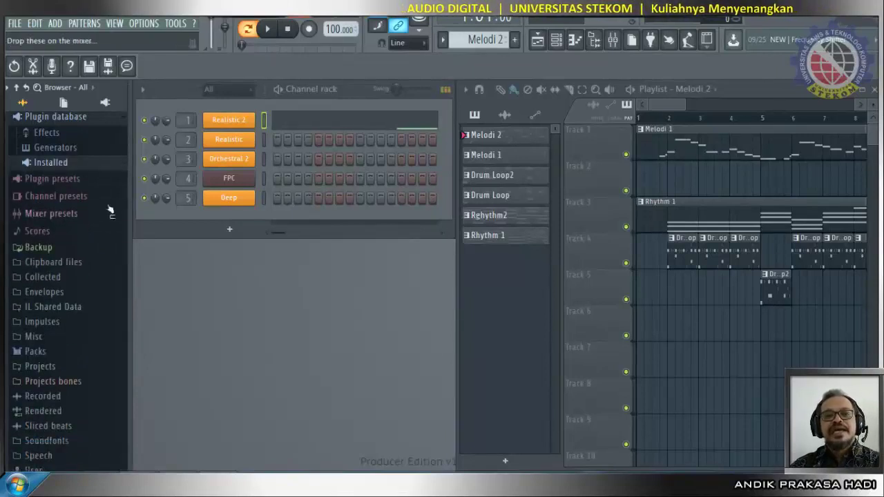
scroll(111, 203, up, 2)
click(35, 156)
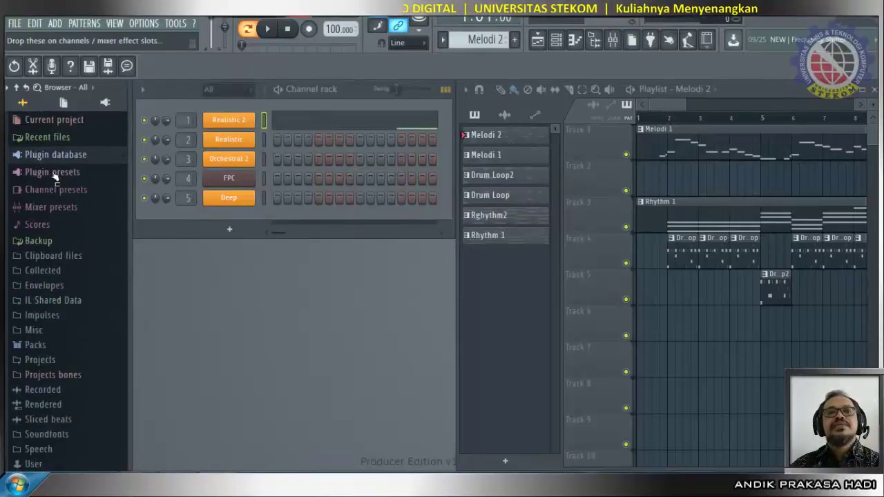
Step: Open the list of plugins that can be added as a new channel
click(56, 24)
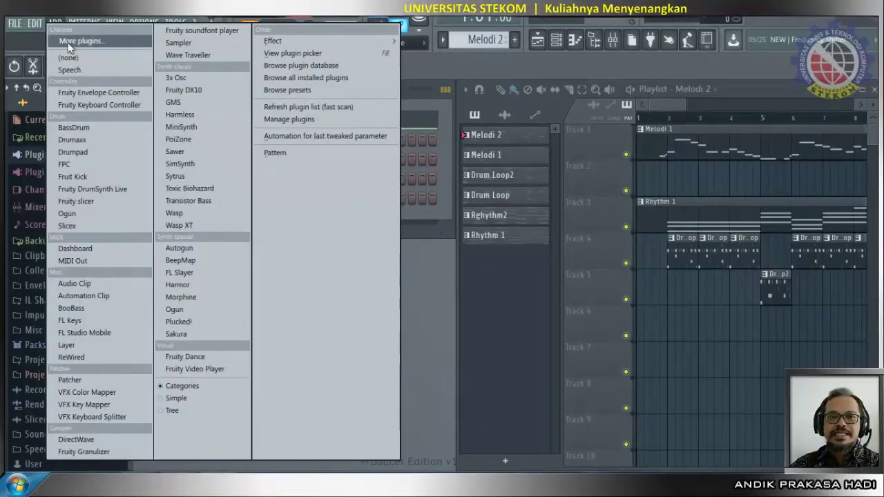
Step: Open the plugin manager from the generator plugin list and scan for installed plugins
click(69, 43)
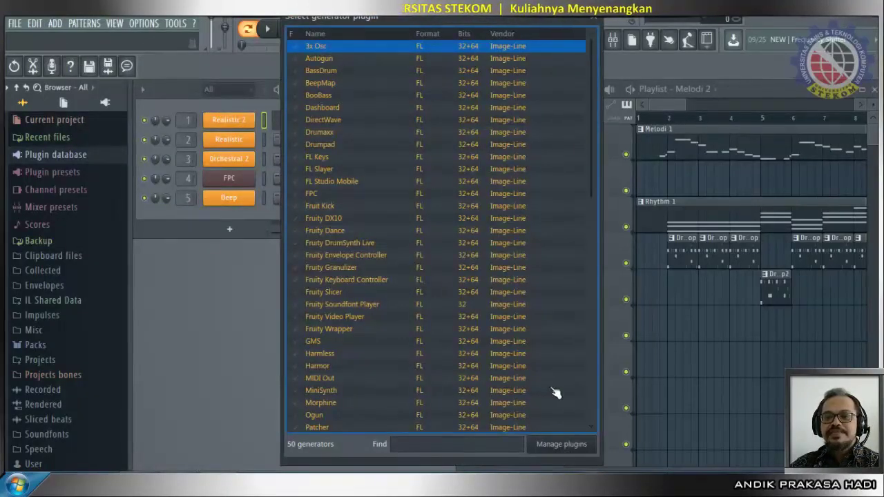
click(560, 445)
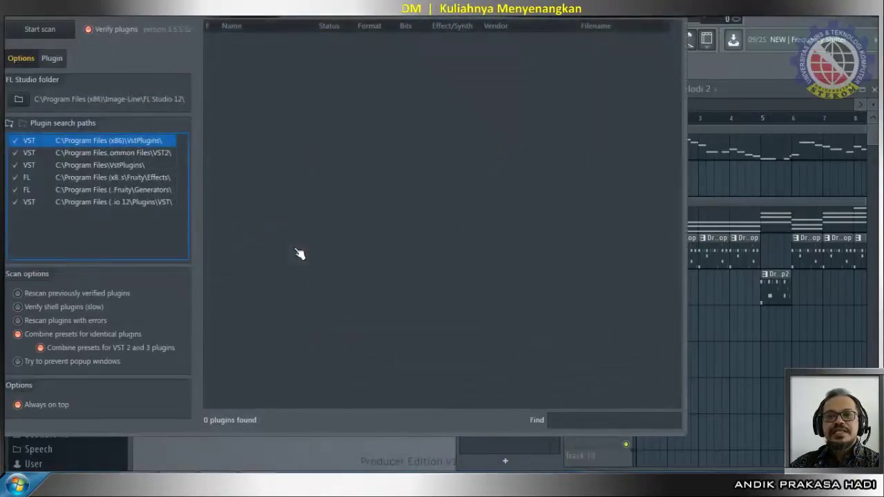
click(40, 31)
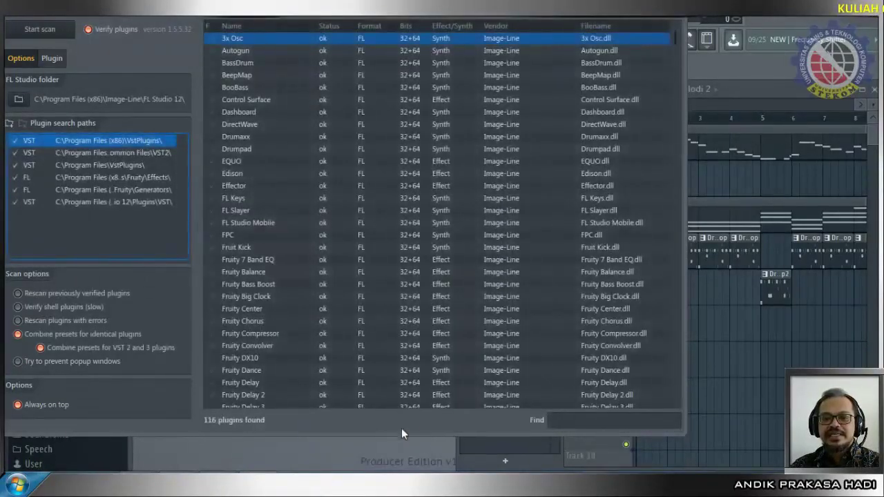
Step: Look through the full list of scanned plugins, including the VST entries at its end
scroll(504, 208, down, 10)
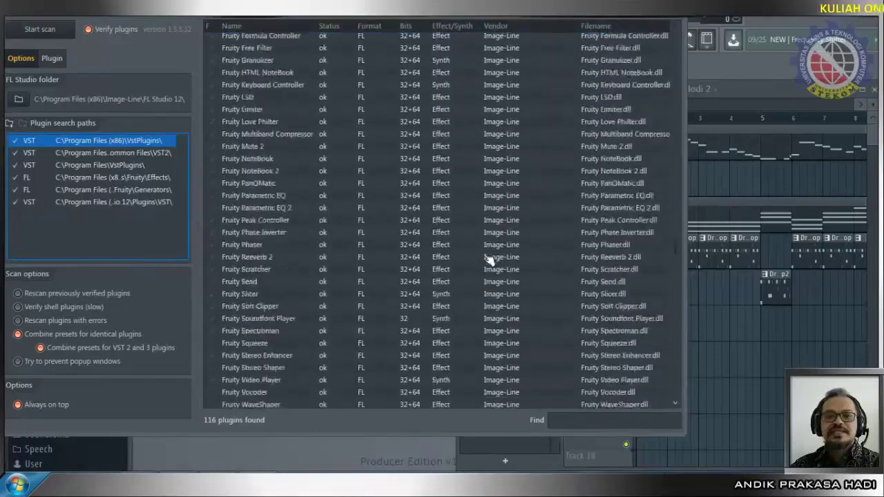
scroll(487, 259, down, 15)
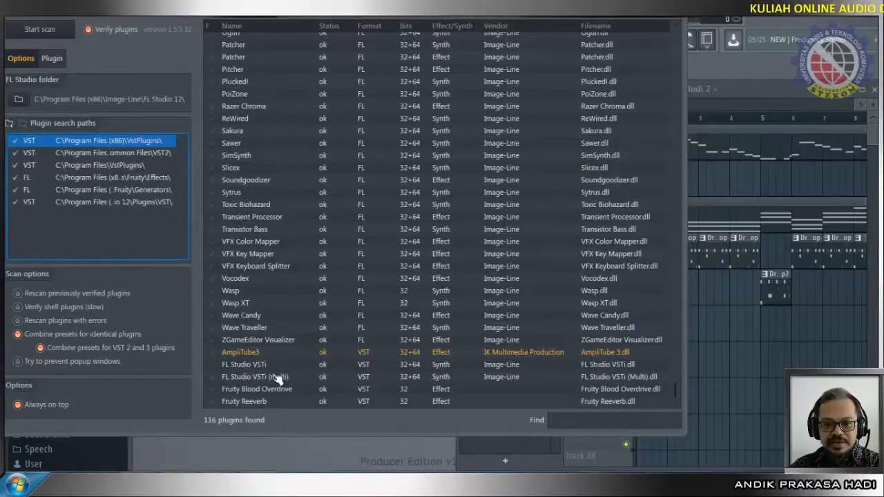
scroll(275, 380, up, 5)
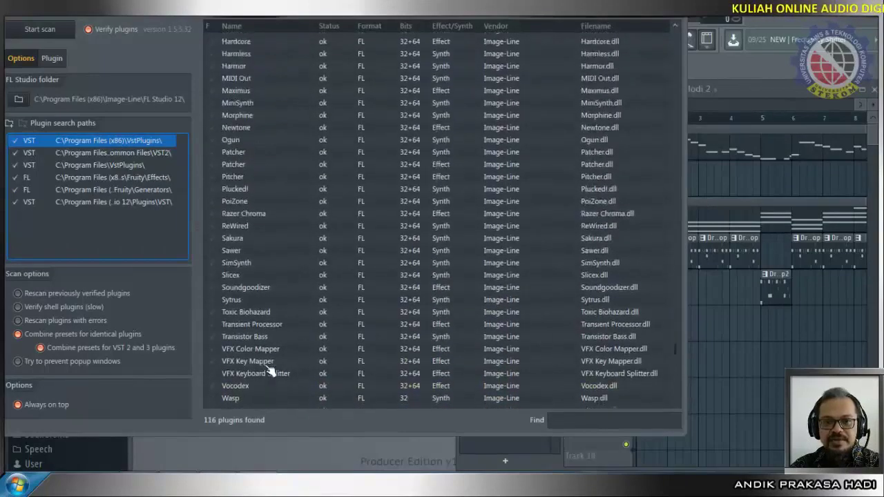
scroll(270, 371, up, 6)
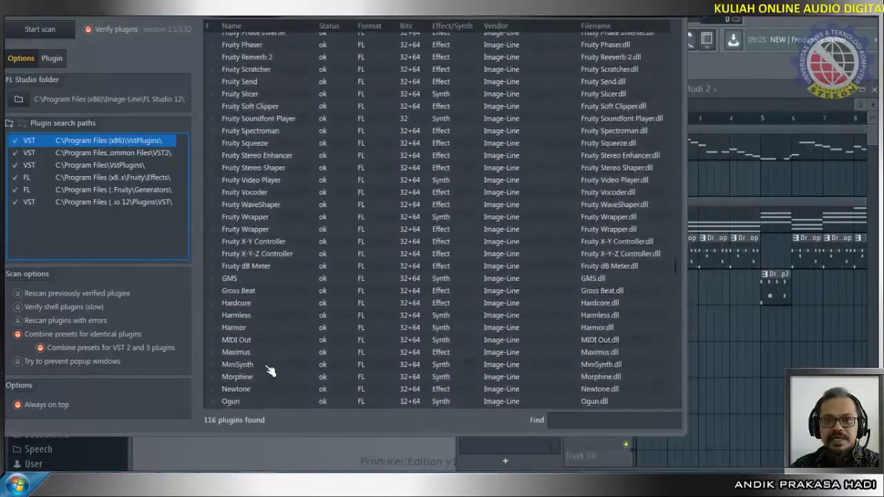
scroll(270, 371, up, 15)
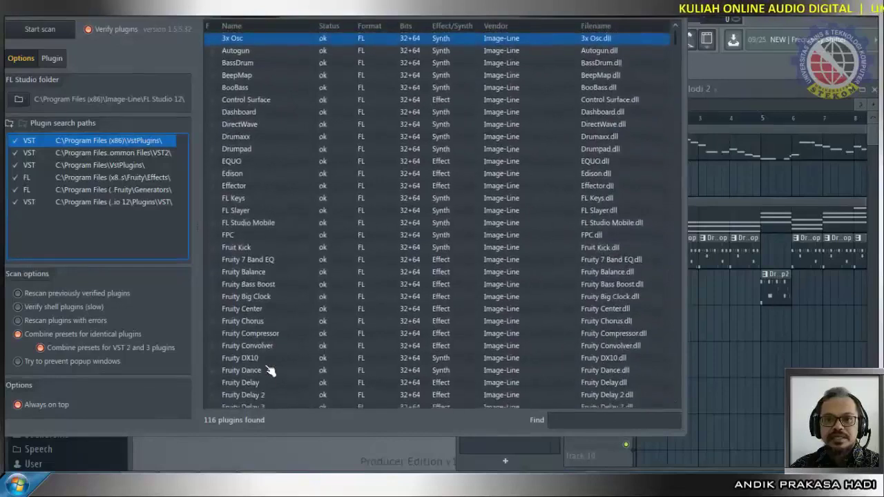
scroll(289, 277, down, 7)
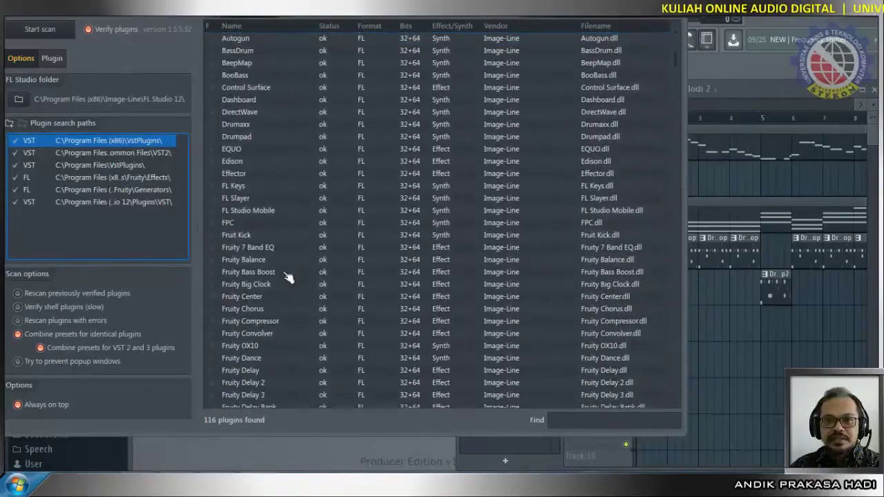
scroll(288, 277, down, 18)
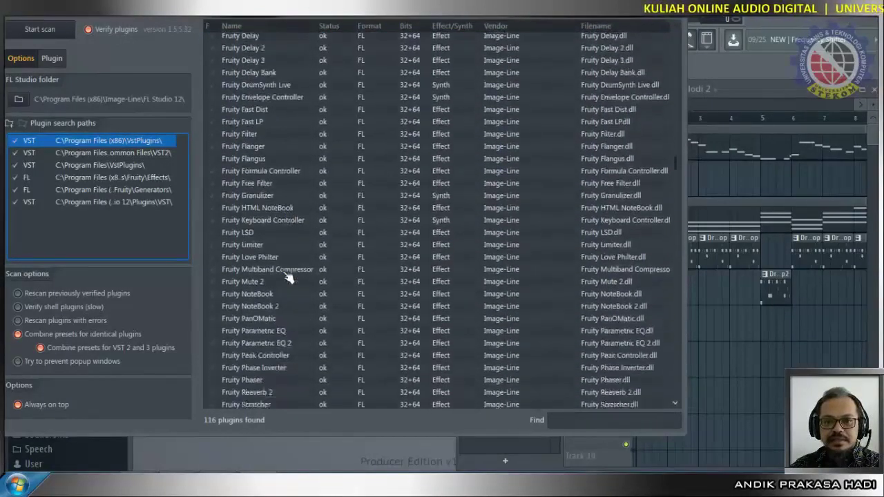
scroll(289, 278, down, 8)
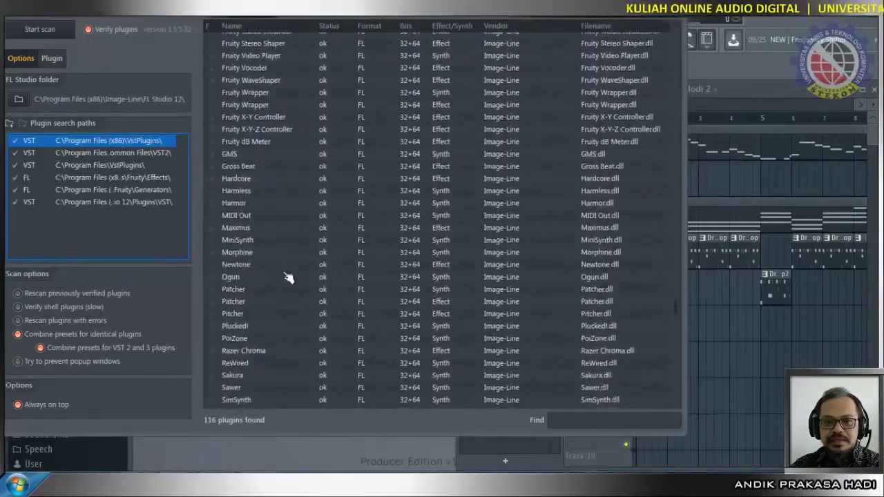
scroll(288, 277, down, 1)
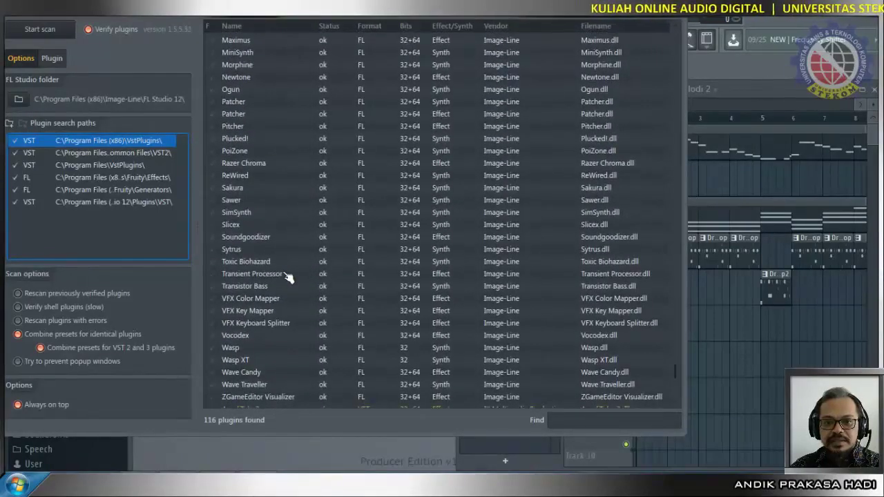
scroll(289, 278, down, 5)
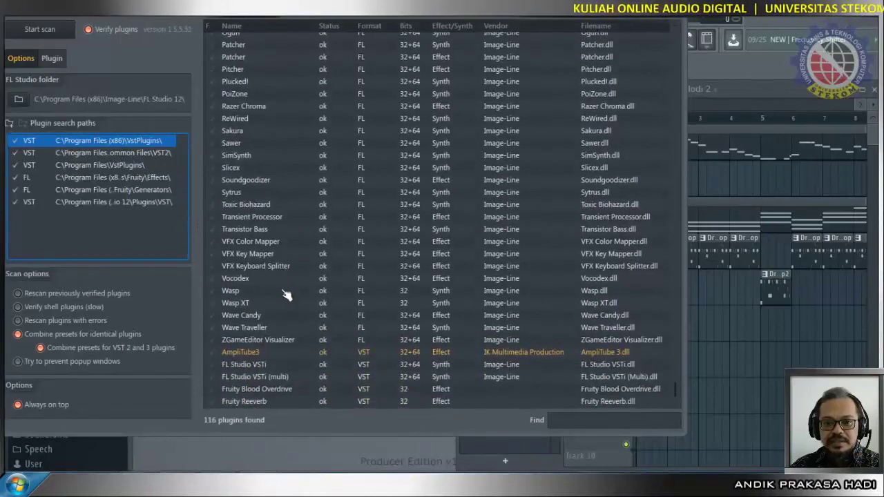
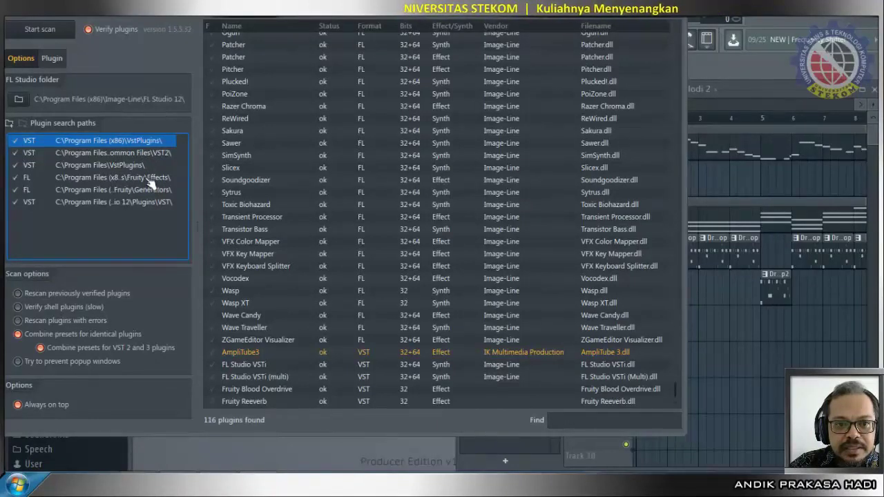
Step: Widen the plugin search paths area to read the full folder paths, and close the plugin manager
click(149, 179)
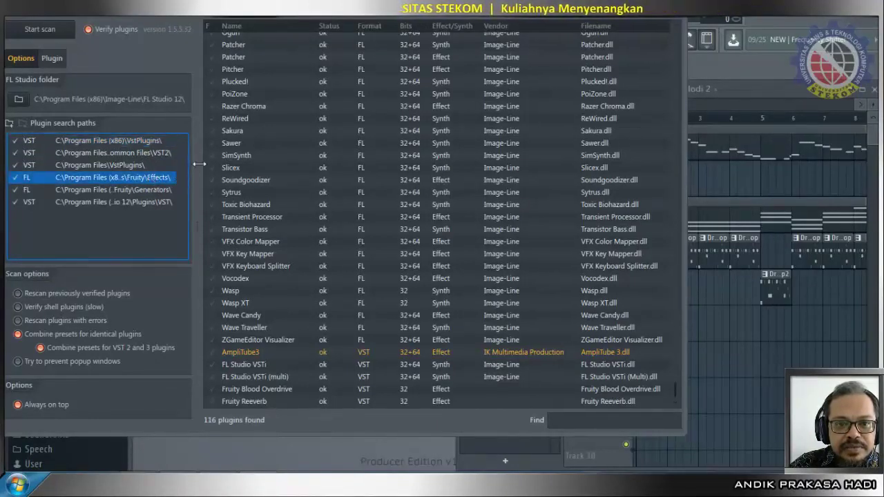
drag(198, 172, 357, 187)
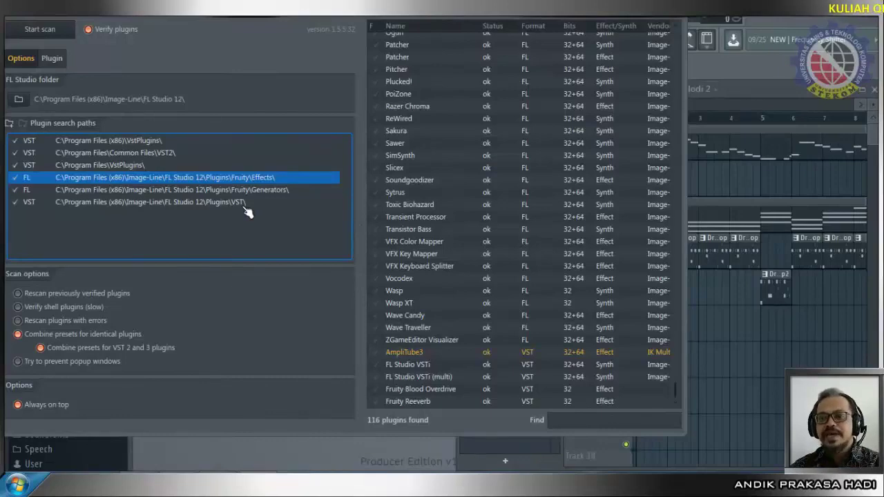
click(681, 19)
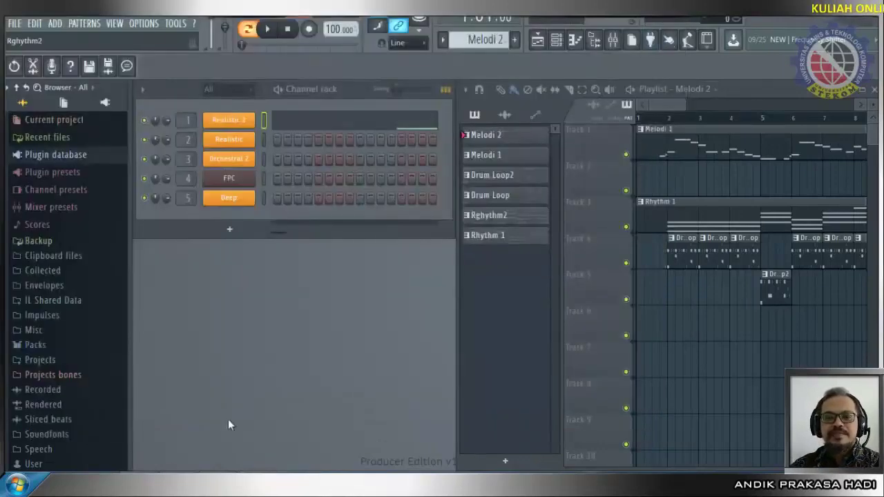
Step: Switch to Windows Explorer and launch Nexus 2 Setup from the Nexus 2 folder in D:\Plugin FL
key(super+e)
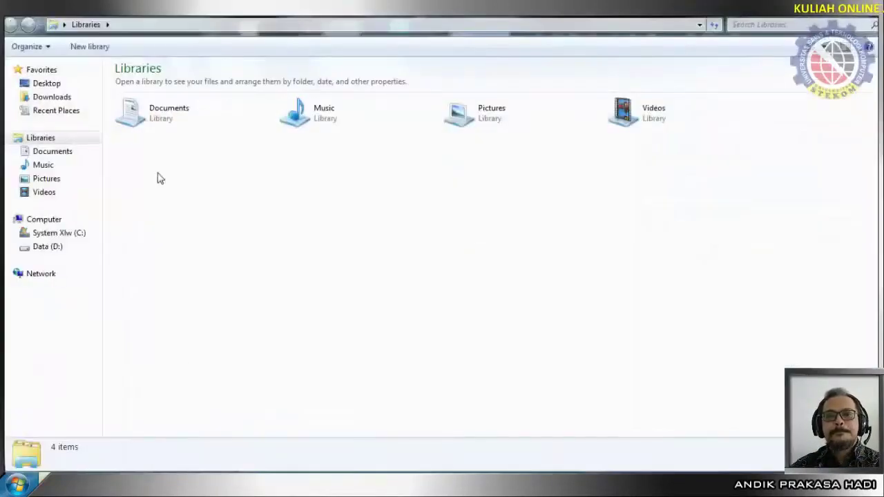
click(47, 249)
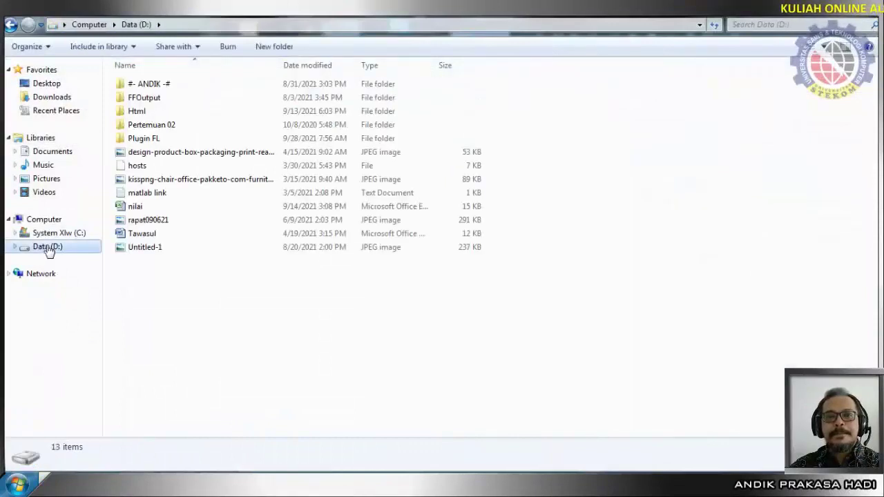
double_click(149, 140)
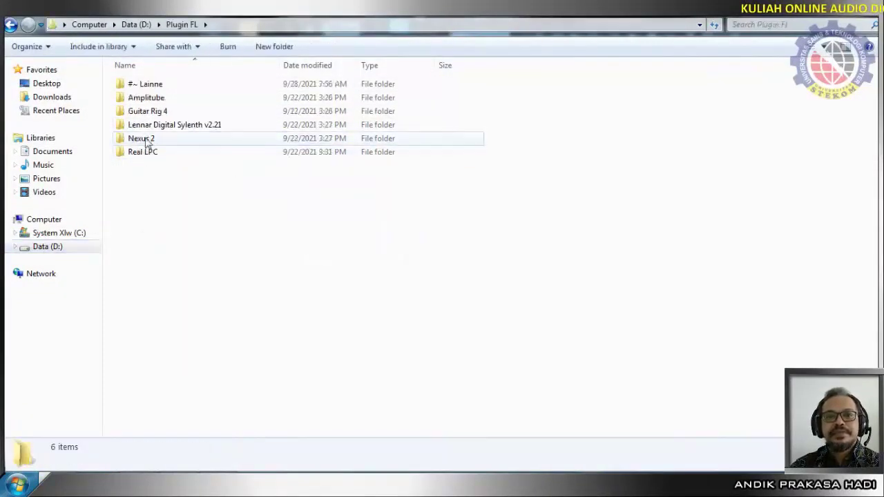
double_click(147, 140)
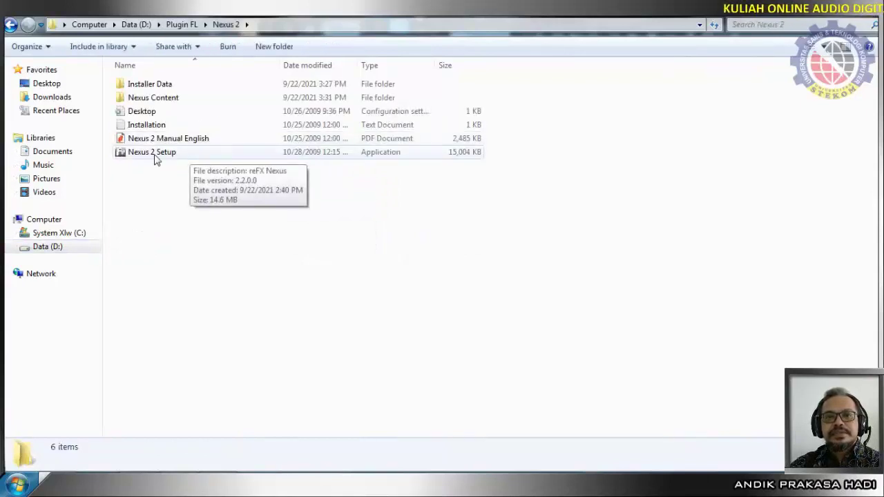
click(156, 157)
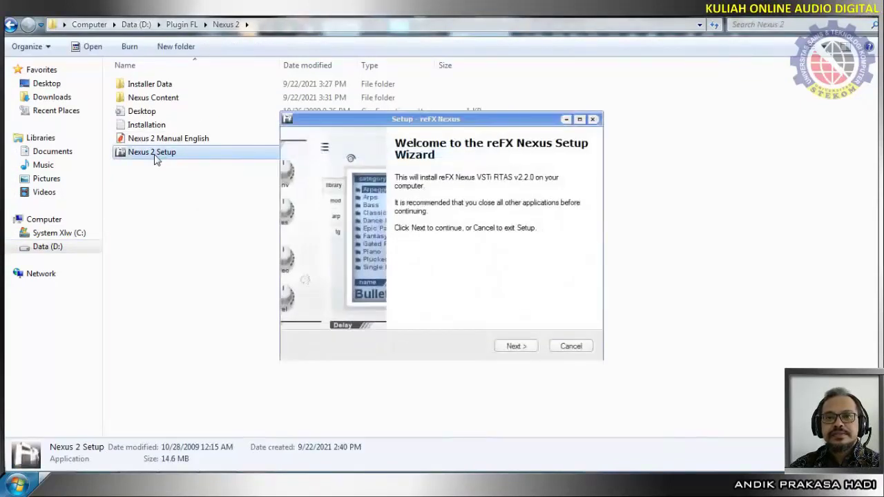
Step: Browse to the VST folder as the Nexus destination and trim the path to C:\Program Files (x86)\Image-Line\FL Studio 12\Plugins
click(523, 346)
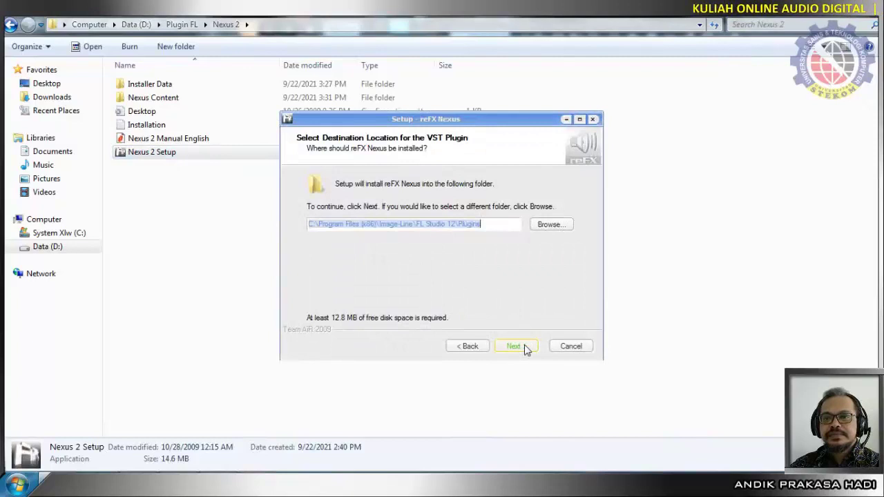
click(548, 225)
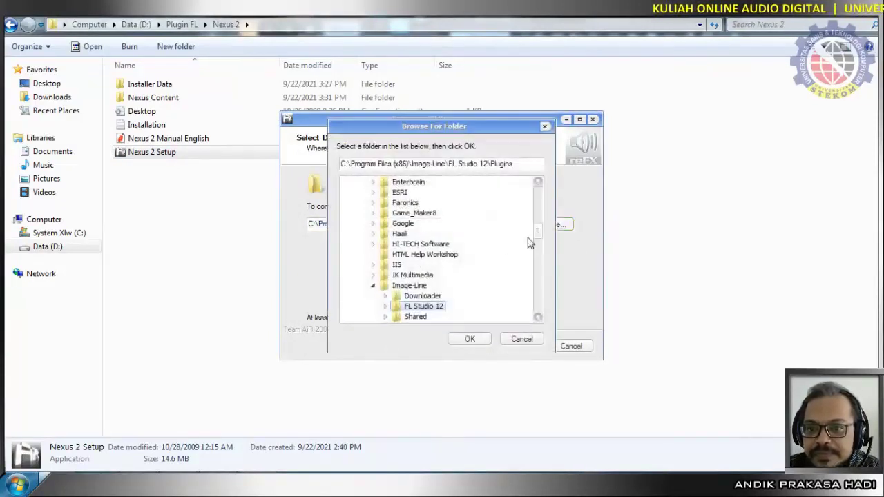
click(385, 308)
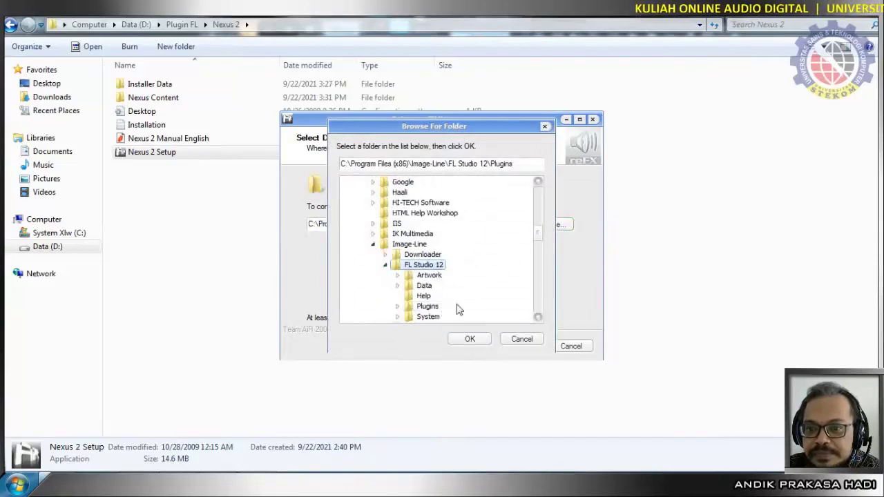
scroll(456, 307, down, 3)
click(398, 214)
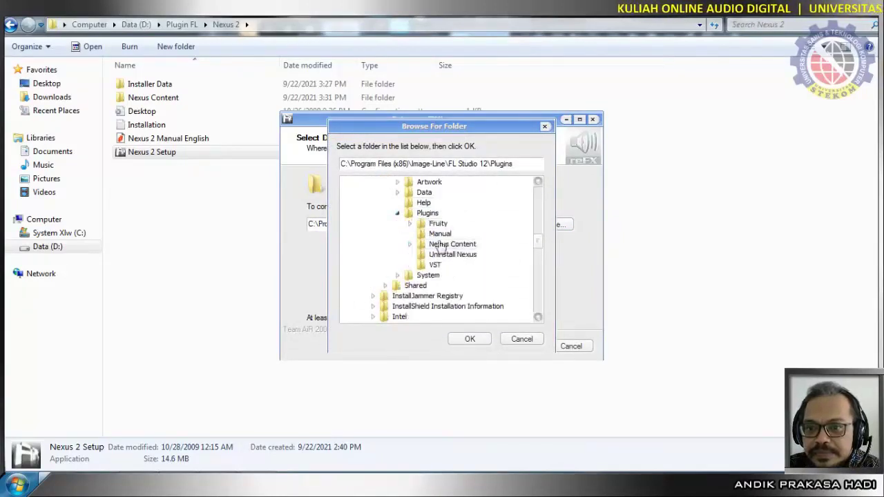
click(436, 265)
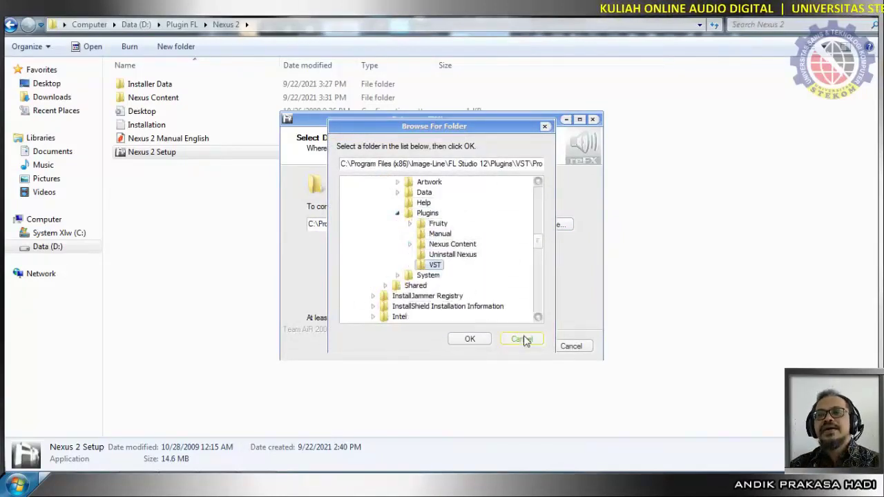
click(474, 339)
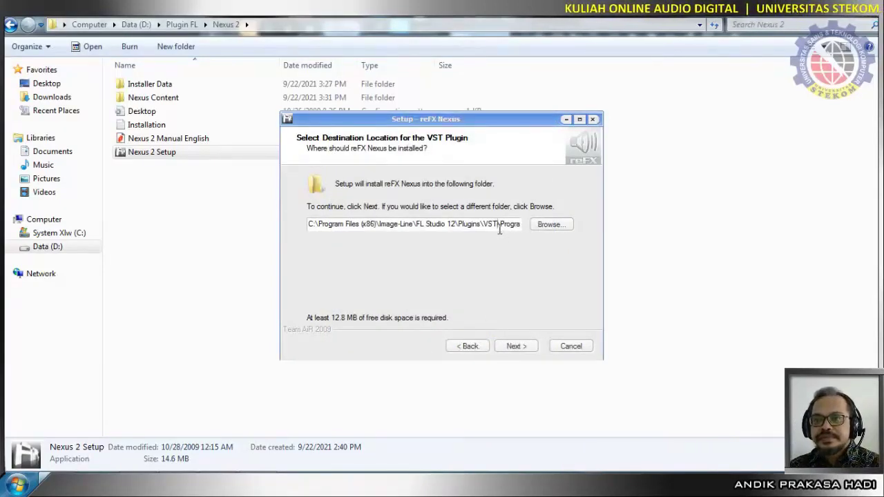
drag(499, 230, 526, 226)
key(BackSpace)
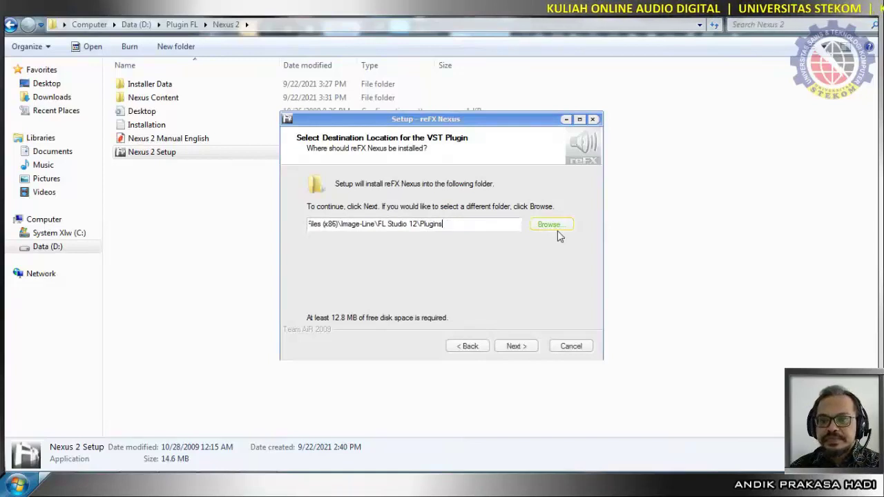
Step: Install reFX Nexus as a full installation with the Start Menu folder reFX, and finish the setup
click(519, 348)
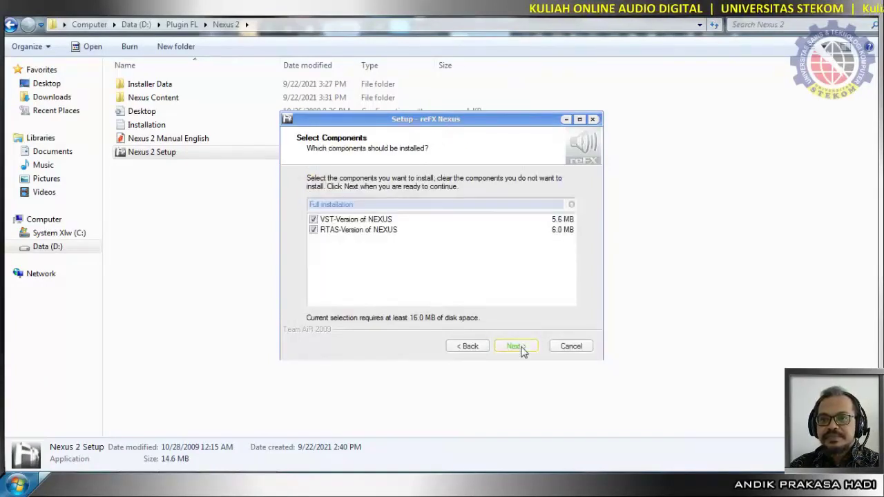
click(516, 346)
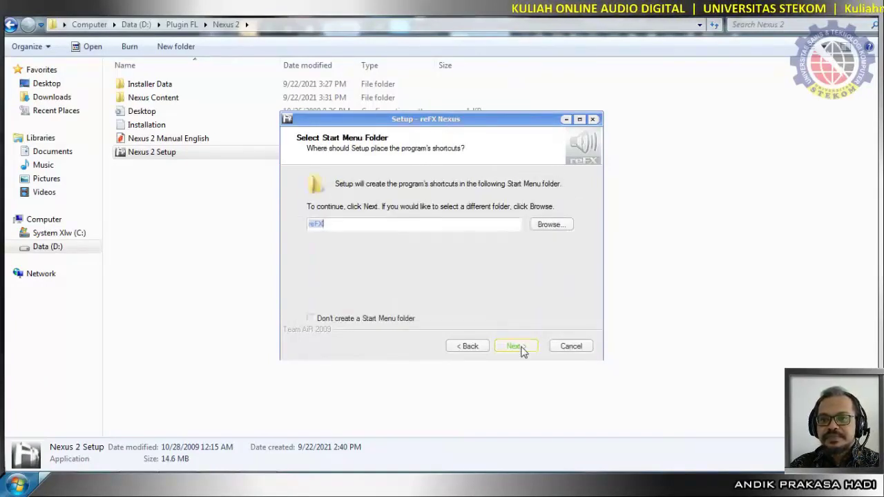
click(517, 347)
click(517, 346)
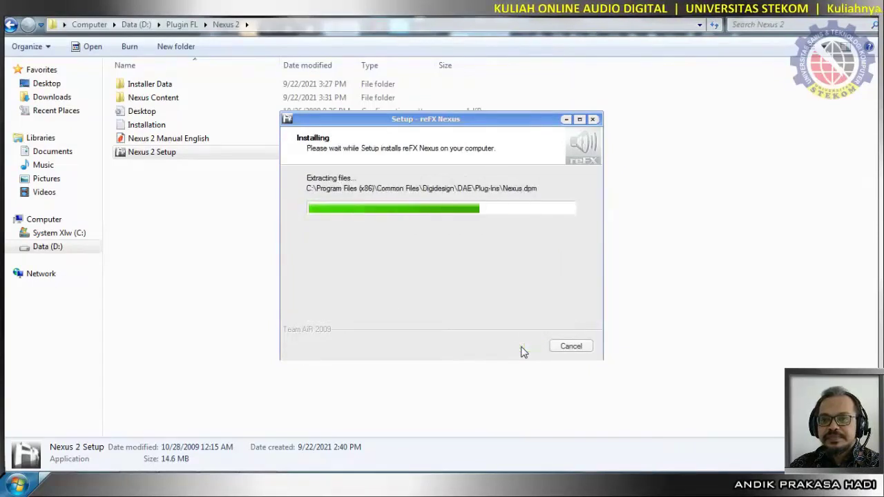
click(519, 348)
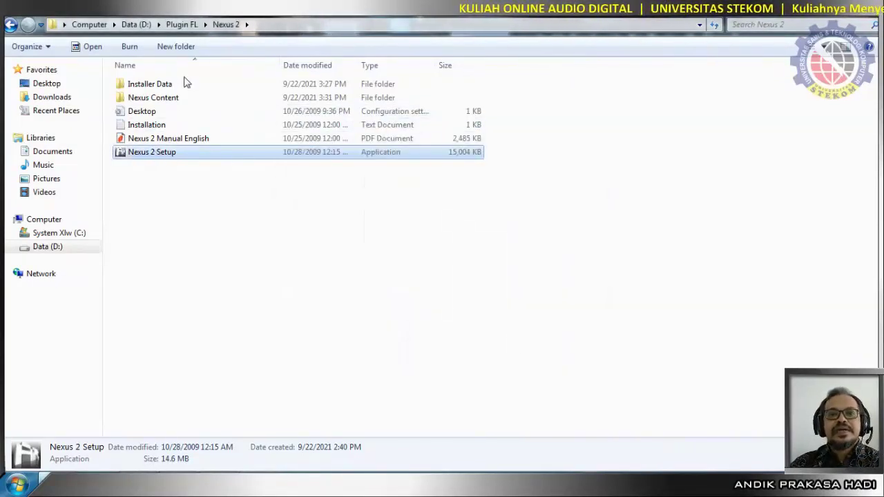
Step: Open the folder C:\Program Files (x86)\Image-Line\FL Studio 12\Plugins
click(45, 247)
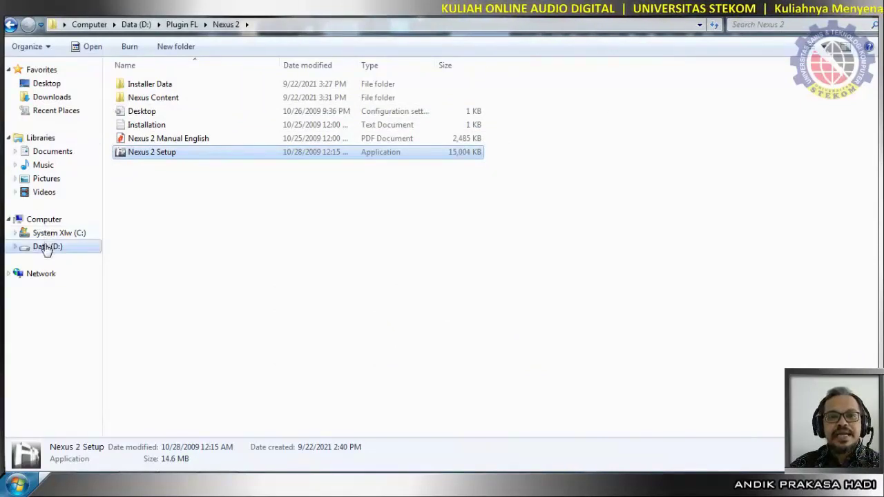
click(53, 234)
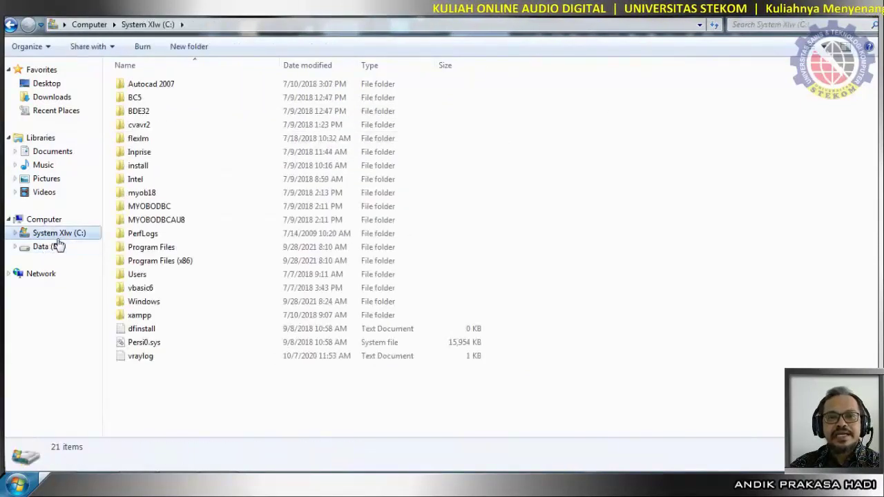
double_click(170, 261)
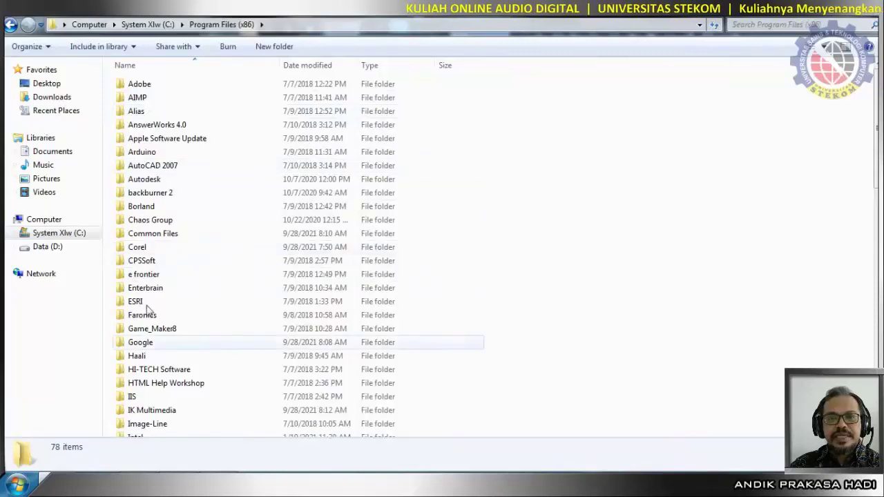
double_click(157, 424)
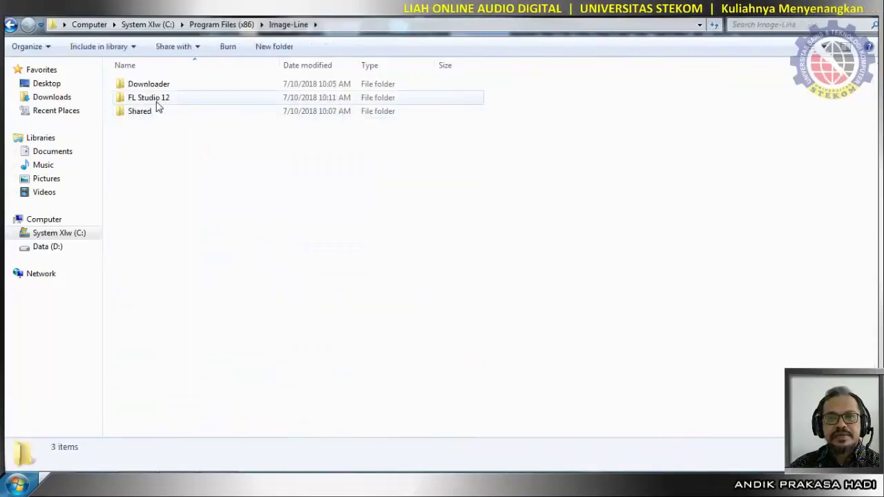
double_click(158, 100)
click(145, 127)
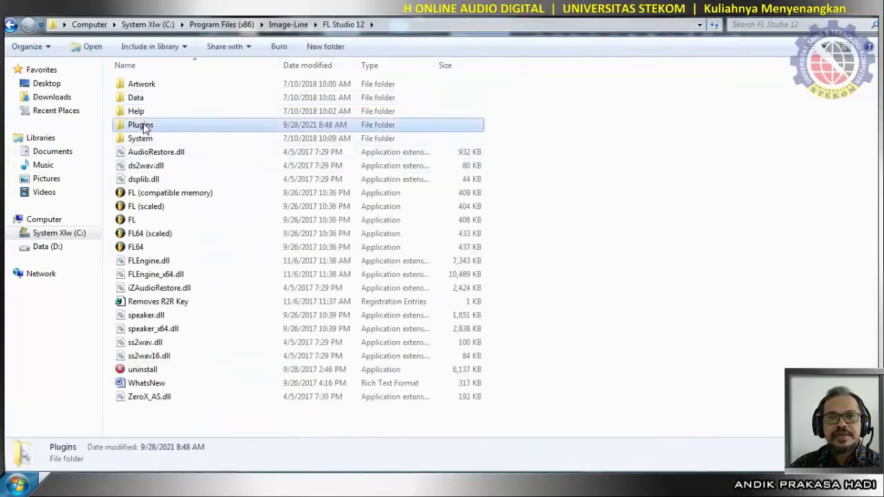
double_click(145, 125)
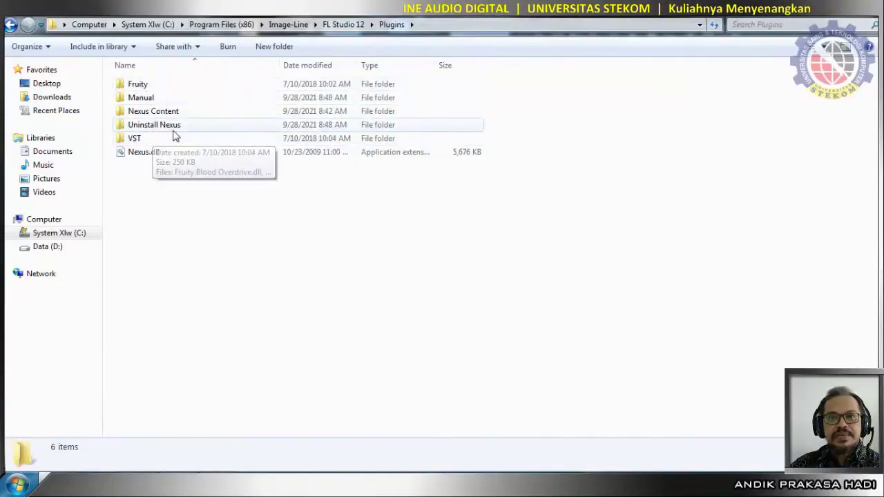
Step: Move the Nexus Content folder and Nexus.dll from the Plugins folder into its VST subfolder, and open VST to check
click(169, 113)
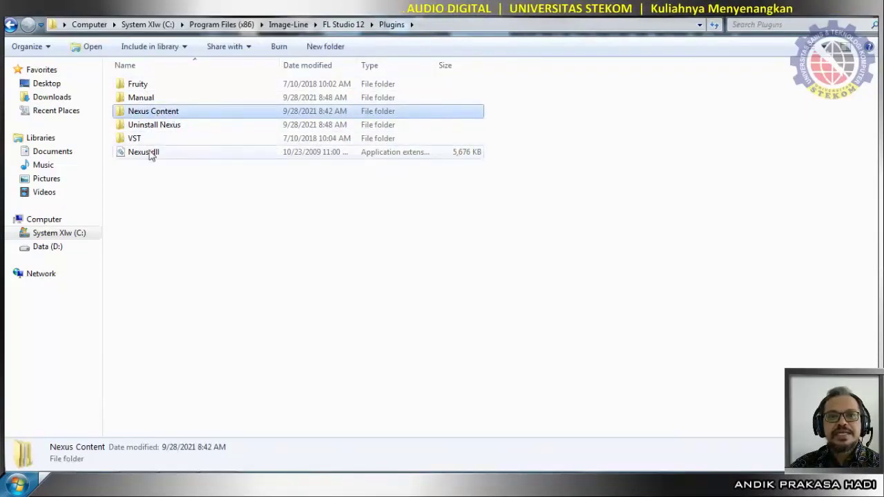
drag(144, 114, 136, 141)
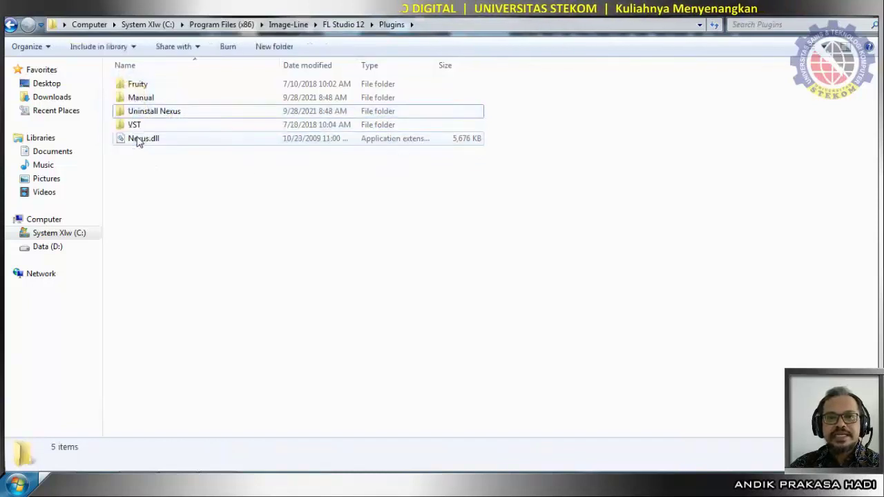
double_click(135, 125)
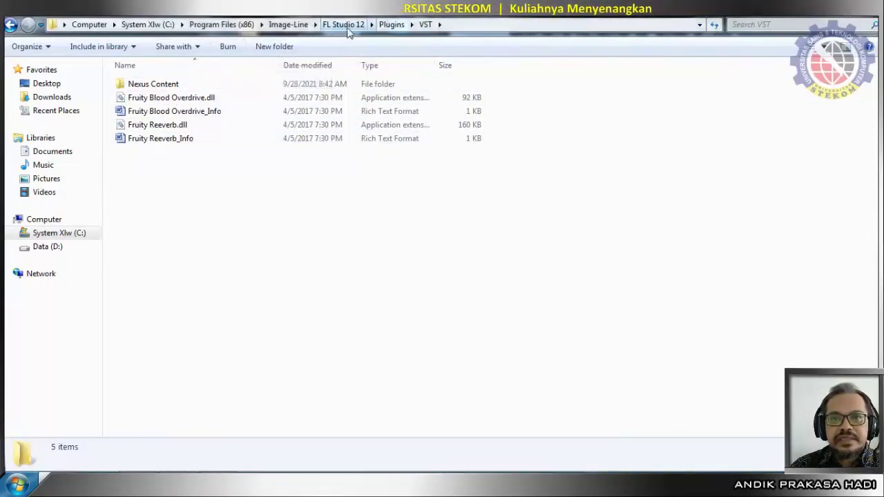
click(387, 30)
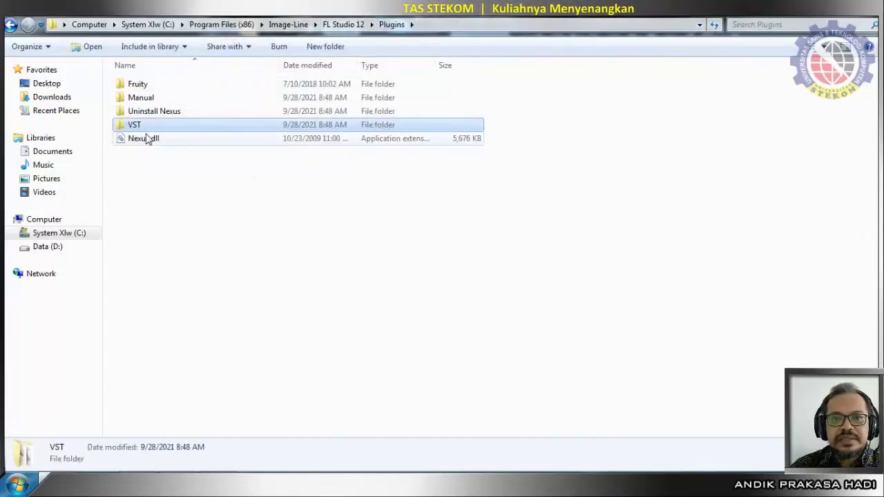
click(145, 142)
drag(138, 150, 140, 130)
double_click(140, 130)
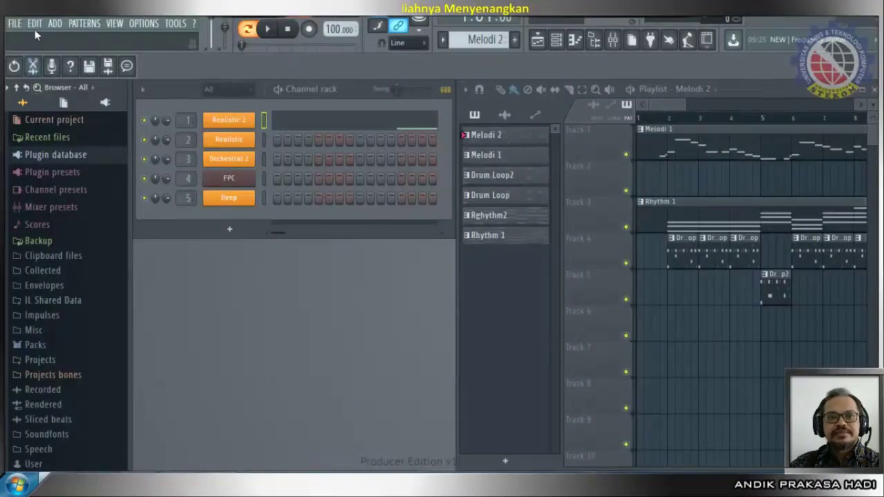
Step: Switch to FL Studio, scan for new plugins in the plugin manager, check the list for reFX Nexus, and close the manager
click(55, 24)
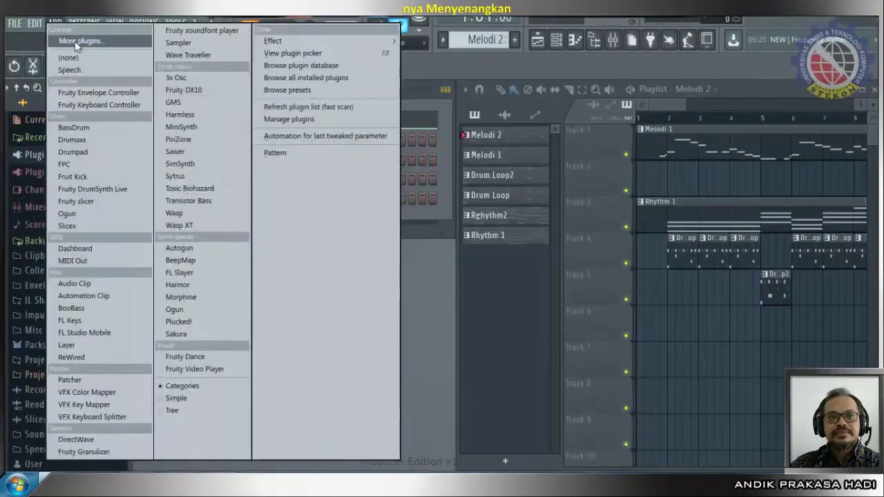
click(76, 38)
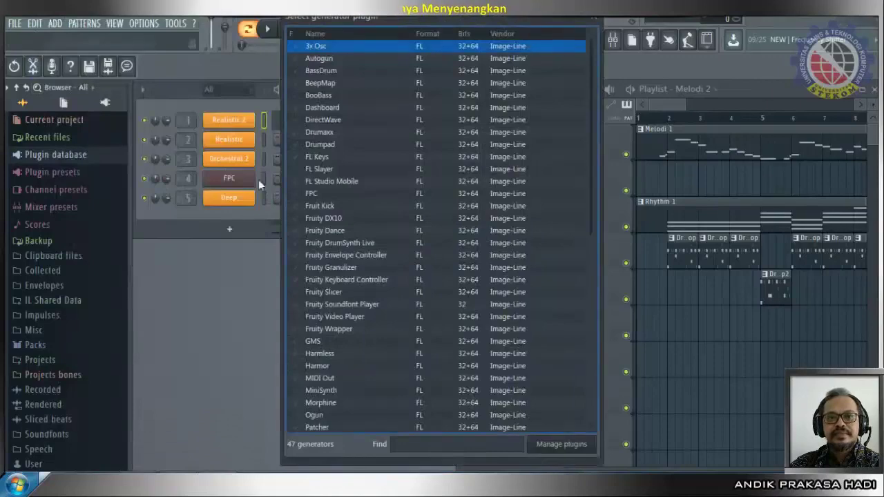
click(560, 445)
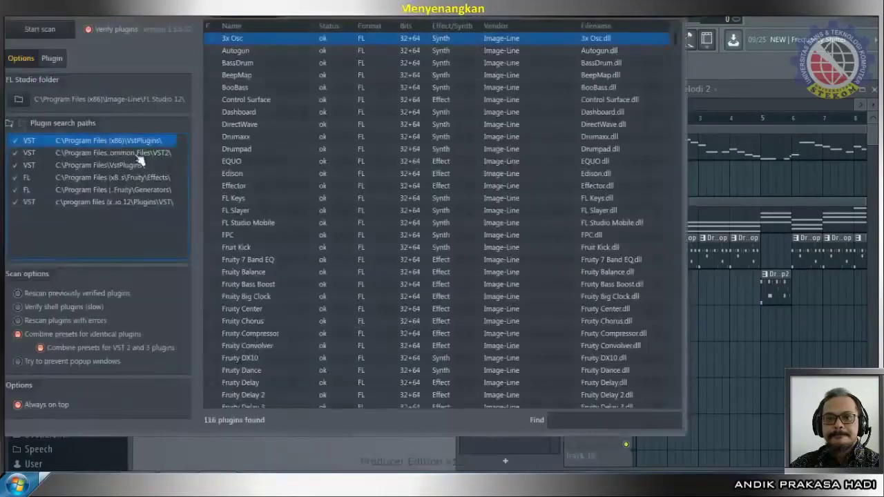
click(47, 31)
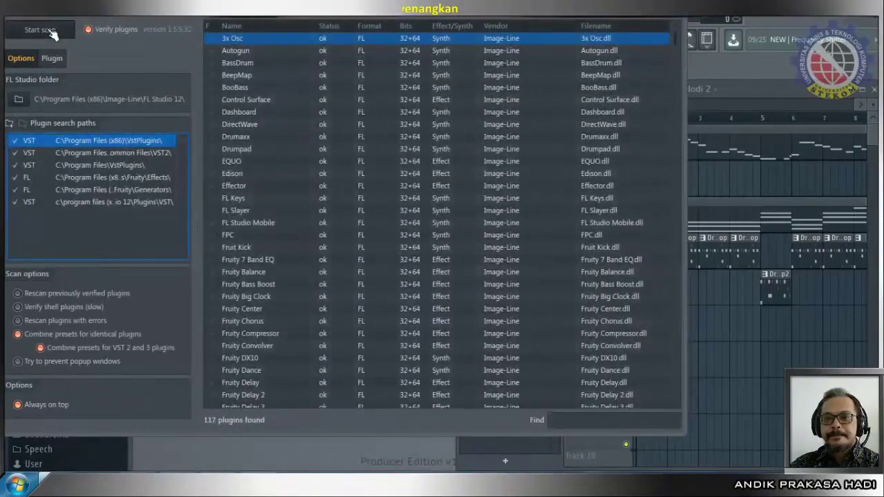
scroll(318, 259, down, 20)
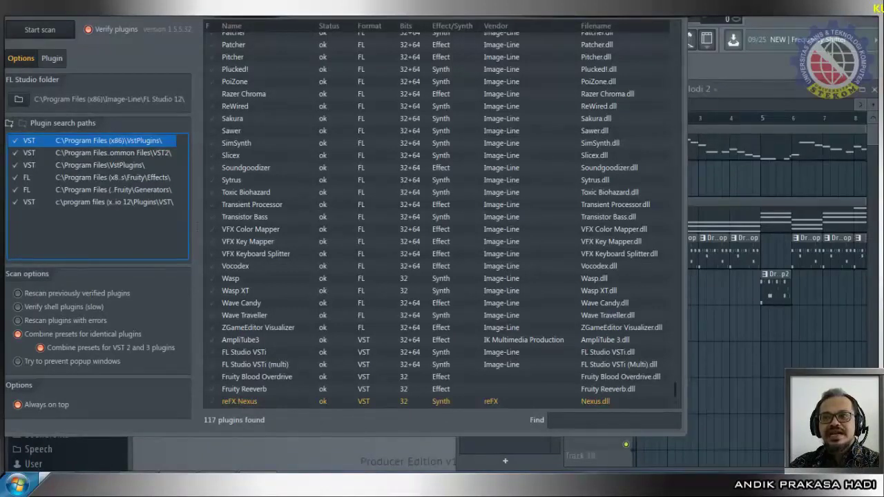
key(Escape)
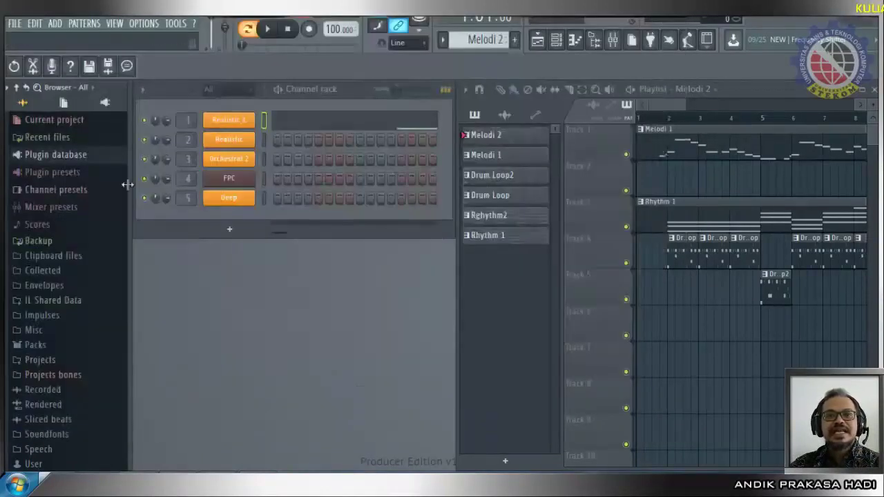
Step: Expand the installed VST generators in the browser's plugin database to find reFX Nexus
click(14, 158)
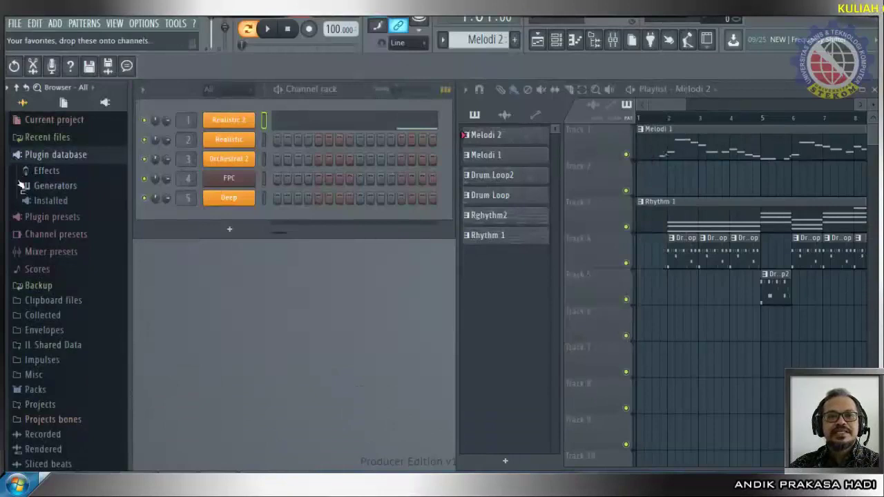
click(25, 188)
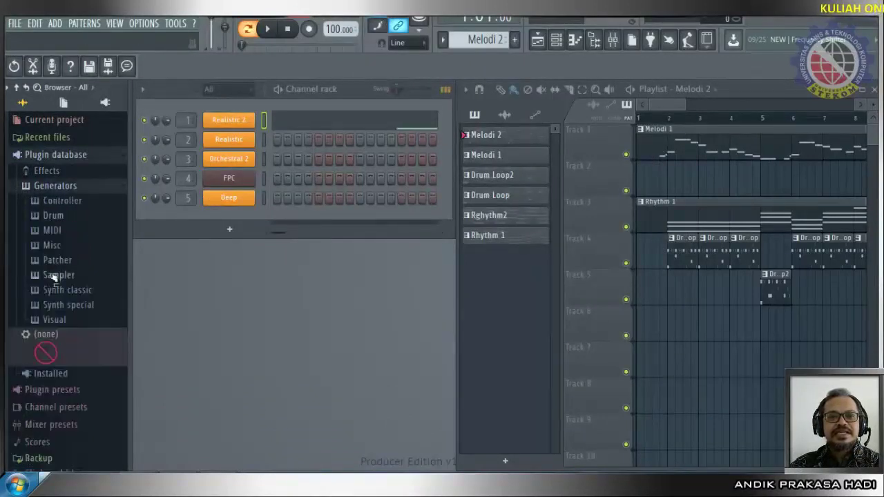
click(26, 188)
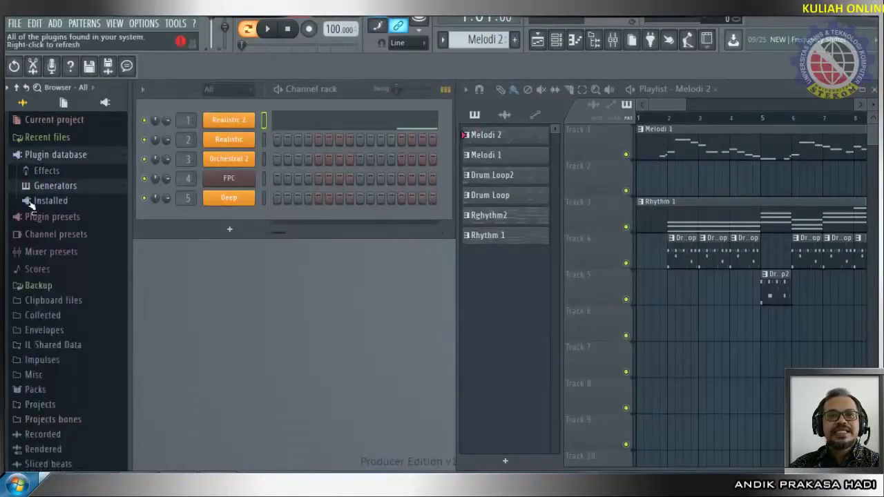
click(28, 201)
click(63, 230)
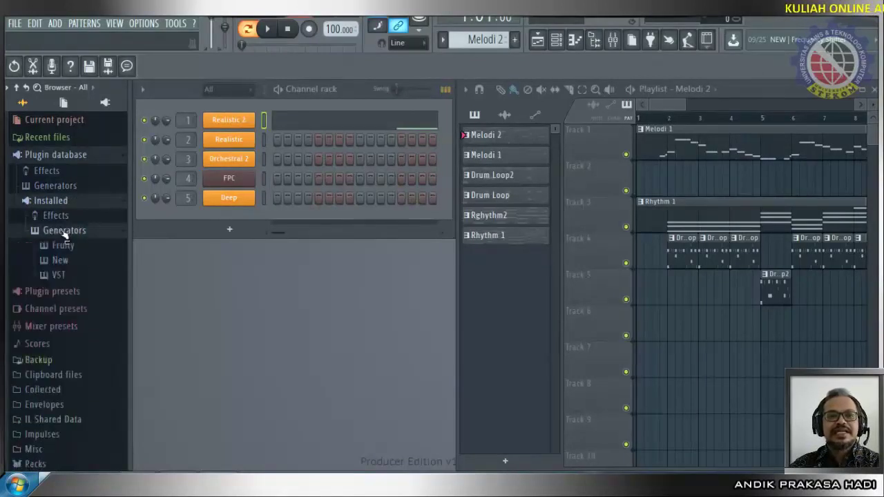
click(67, 276)
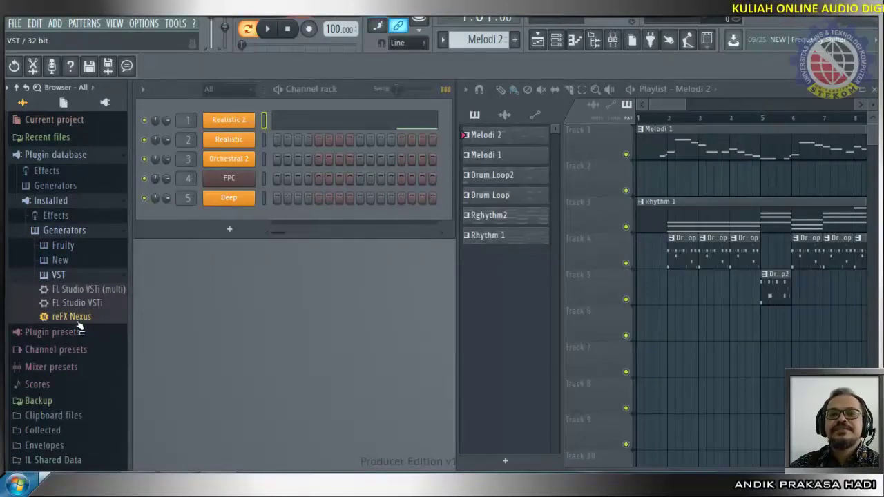
Step: Look through the installed VST effects, and return to reFX Nexus among the installed VST generators
click(40, 231)
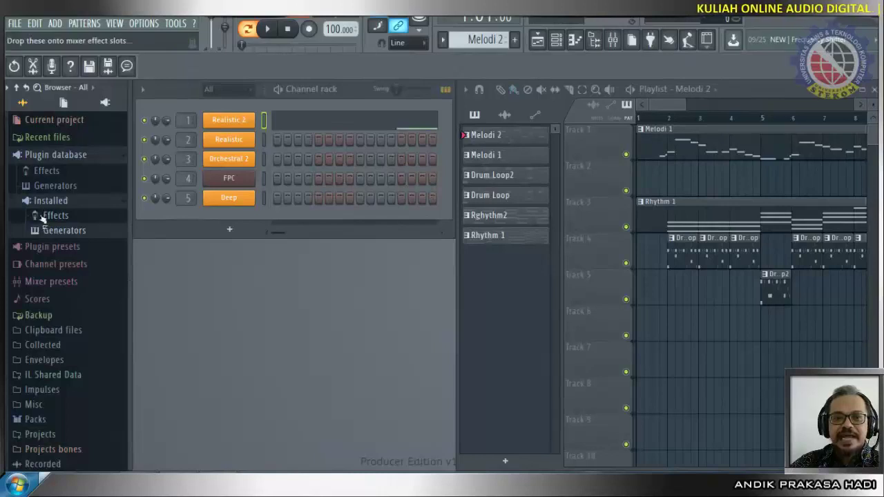
click(38, 217)
click(59, 246)
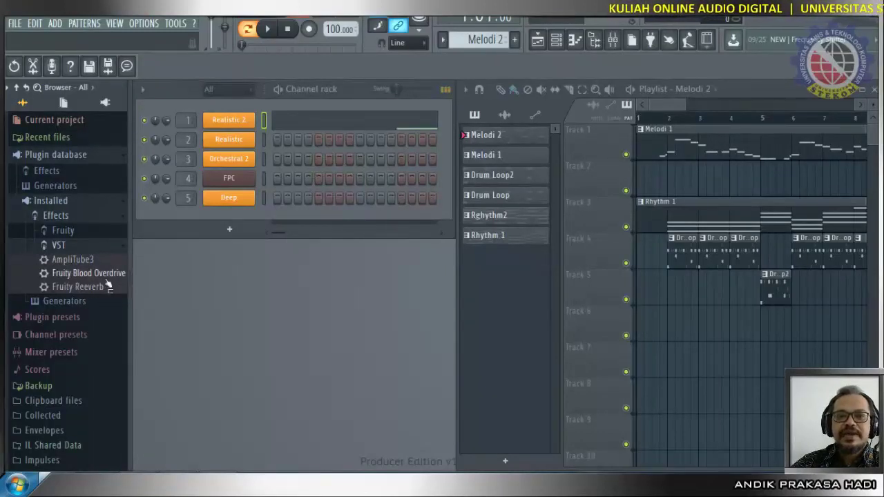
click(57, 245)
click(36, 215)
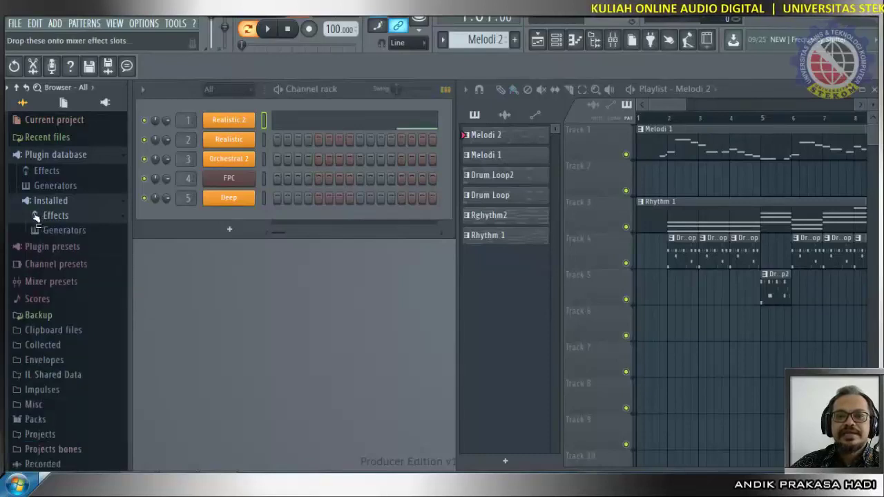
click(44, 232)
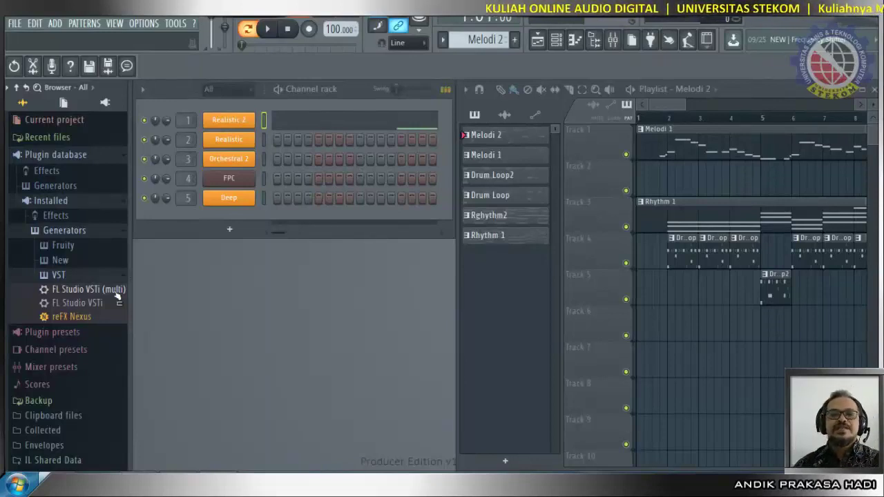
click(72, 317)
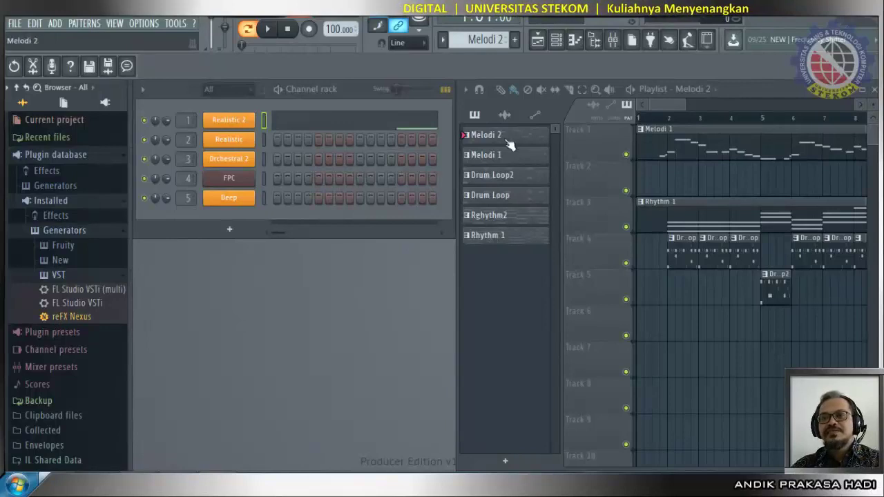
Step: Insert a new pattern named Nexus and move it below Rhythm 1 in the pattern list
click(489, 238)
right_click(488, 239)
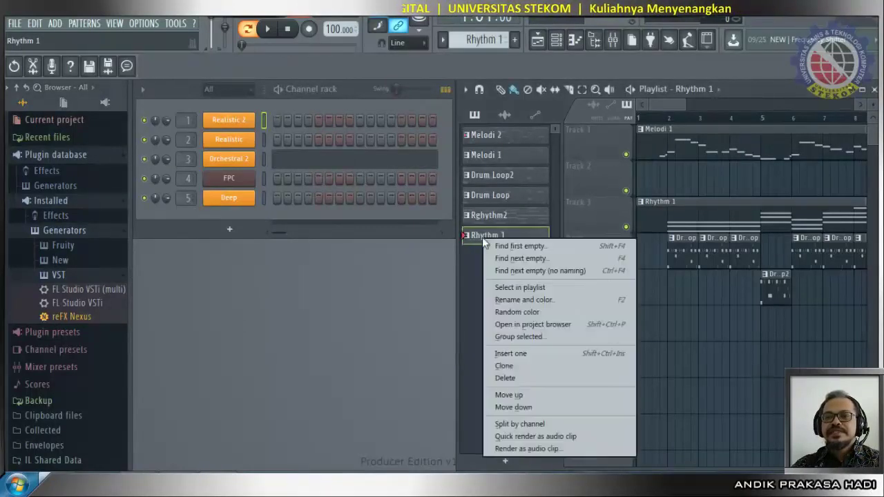
click(516, 355)
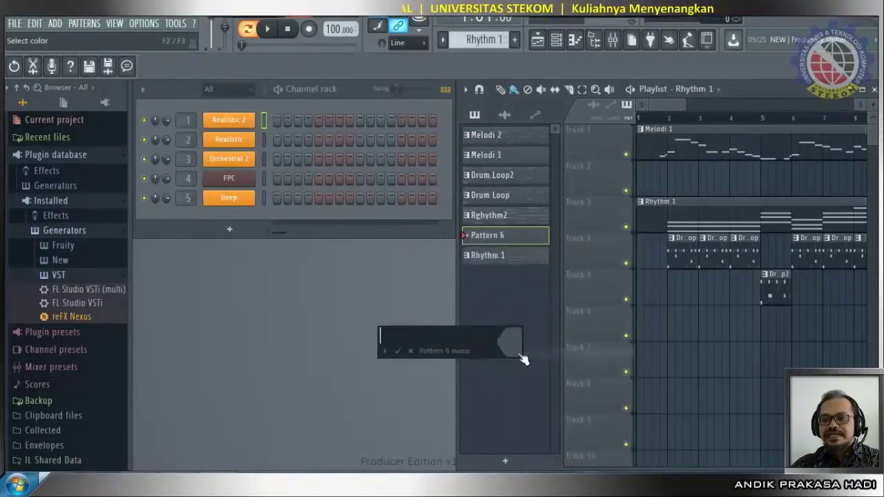
text(Nexus)
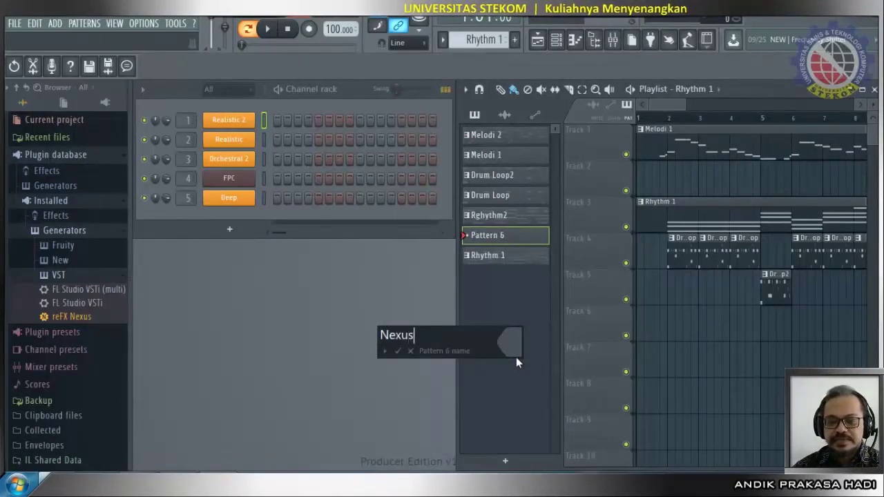
key(Return)
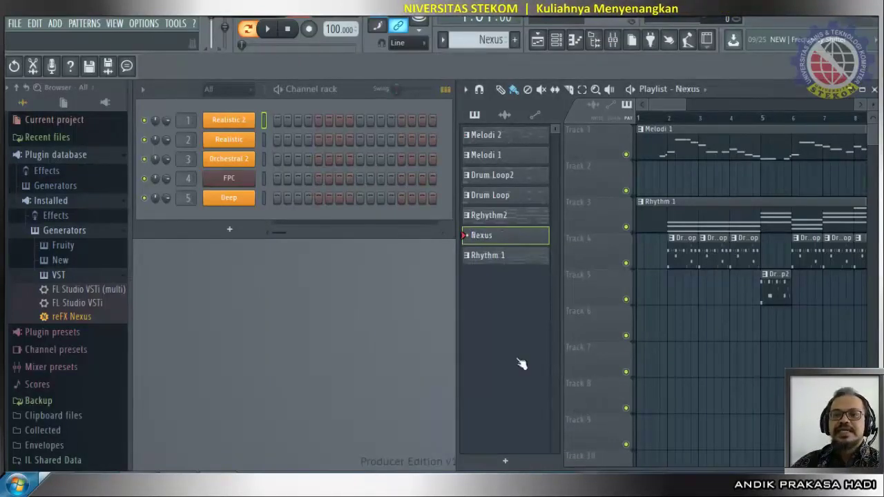
drag(492, 239, 483, 266)
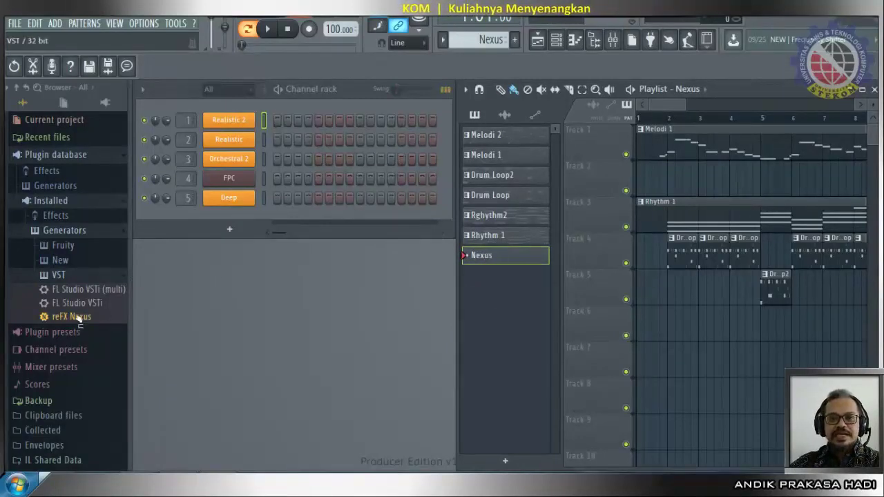
Step: Add reFX Nexus as a new channel below Deep in the channel rack, and move its plugin window clear of the channel names
drag(64, 319, 230, 219)
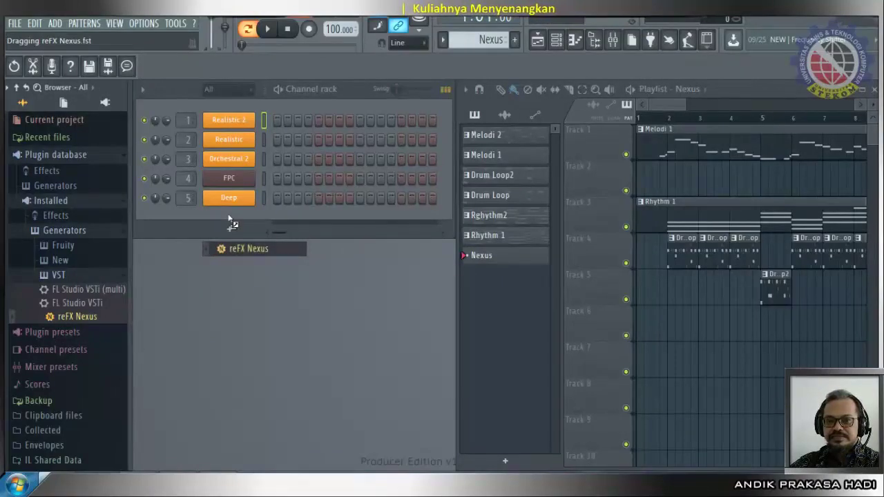
drag(231, 222, 232, 222)
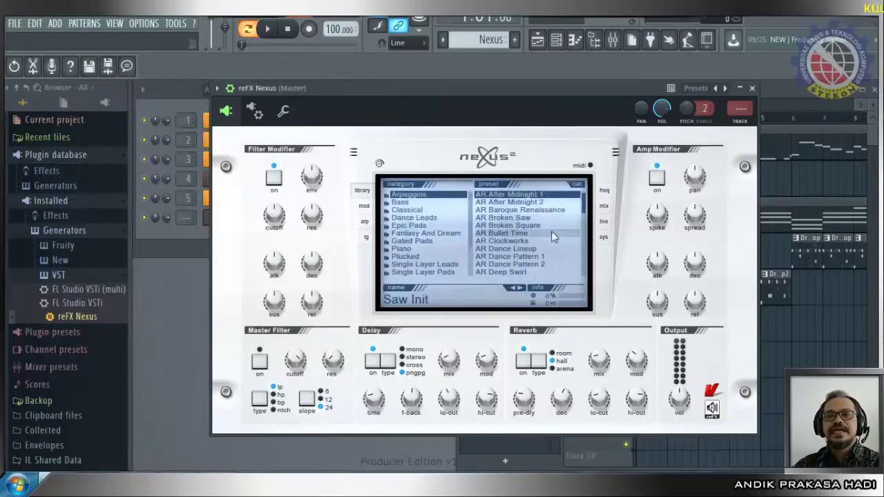
drag(555, 119, 705, 109)
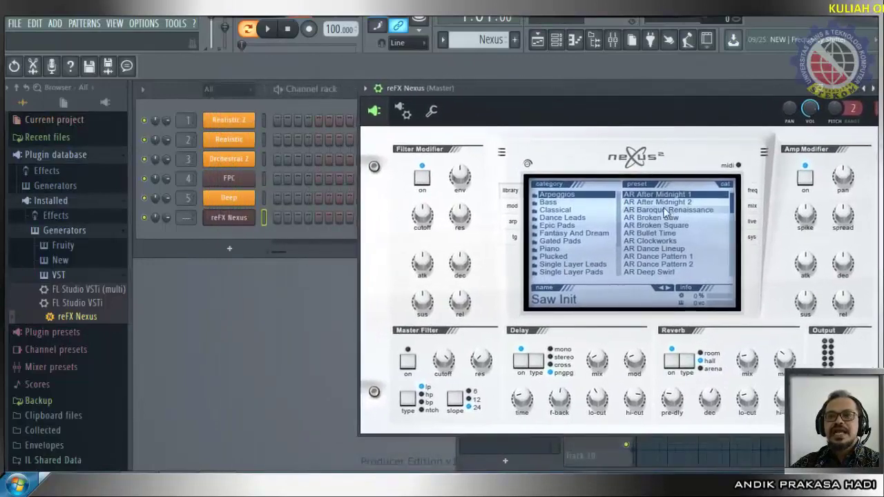
Step: Close the reFX Nexus plugin window and activate the first step of its channel in the Nexus pattern
drag(642, 107, 496, 122)
click(758, 100)
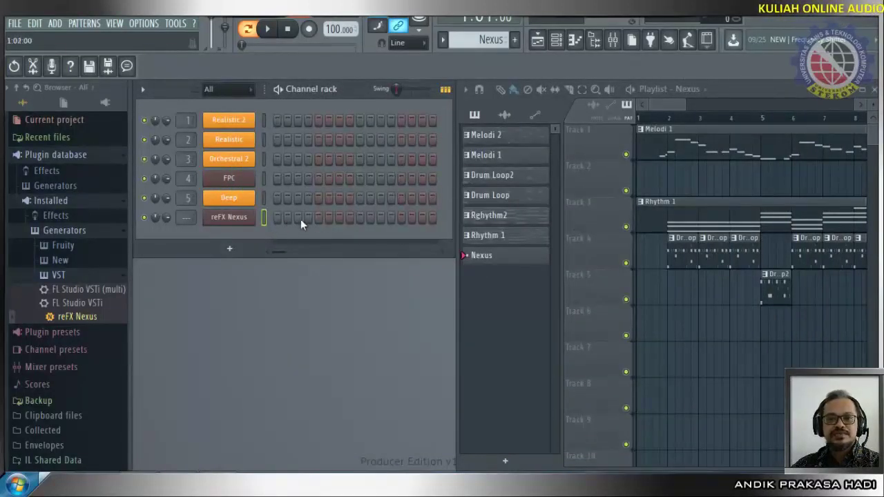
click(277, 217)
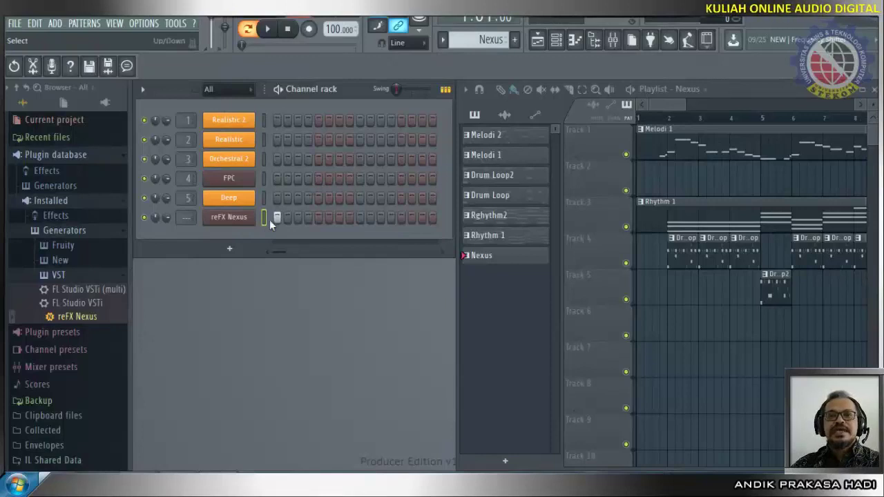
Step: Reopen reFX Nexus, play the pattern, and audition the Arpeggios presets AR After Midnight 1, AR After Midnight 2 and AR Baroque Renaissance
click(229, 219)
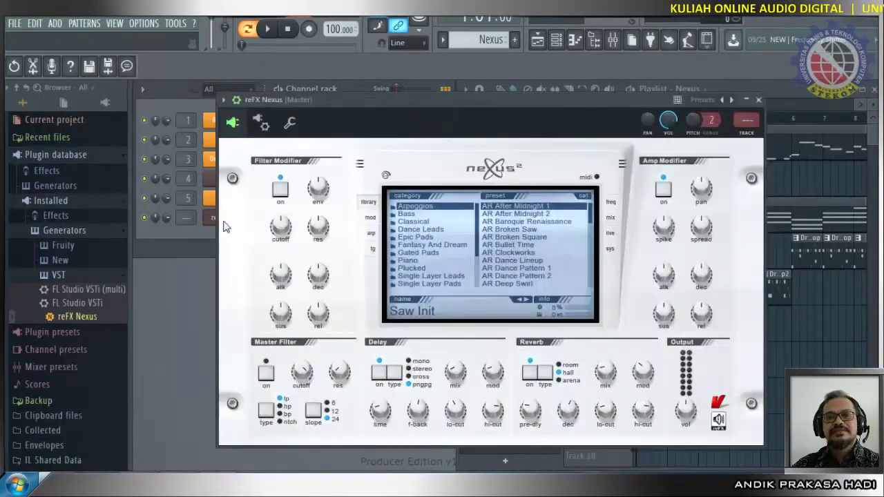
drag(489, 118, 467, 128)
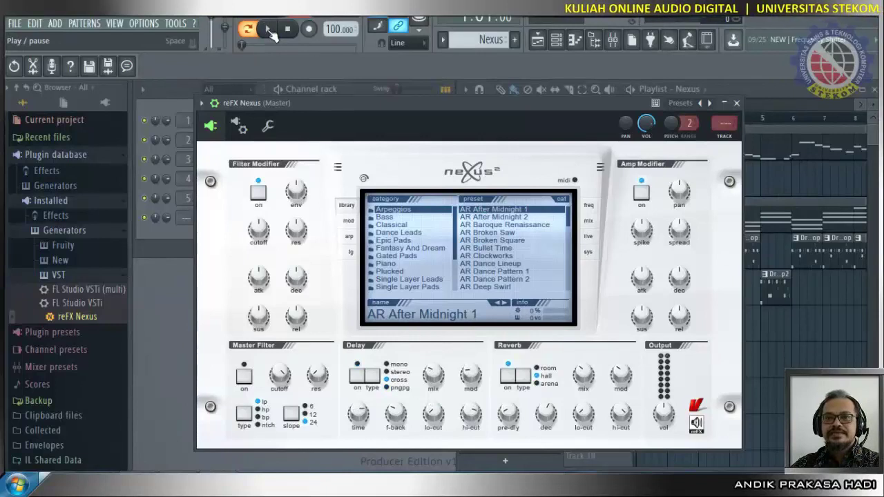
click(268, 29)
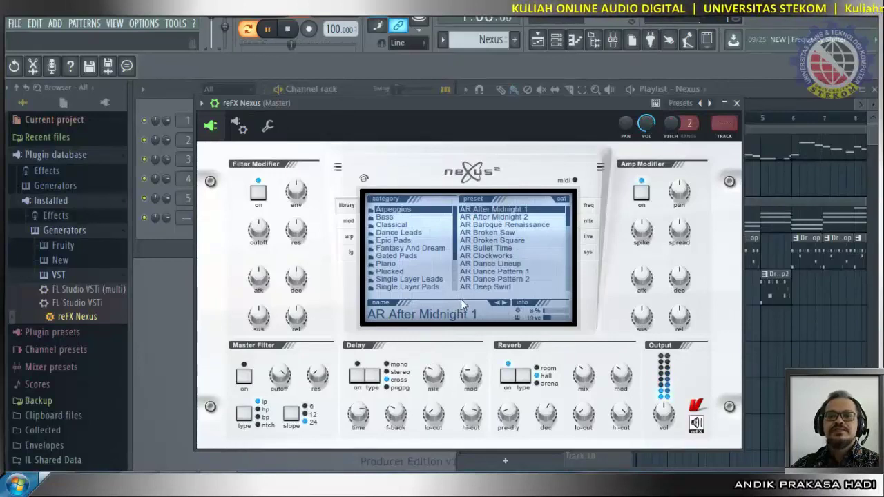
click(490, 218)
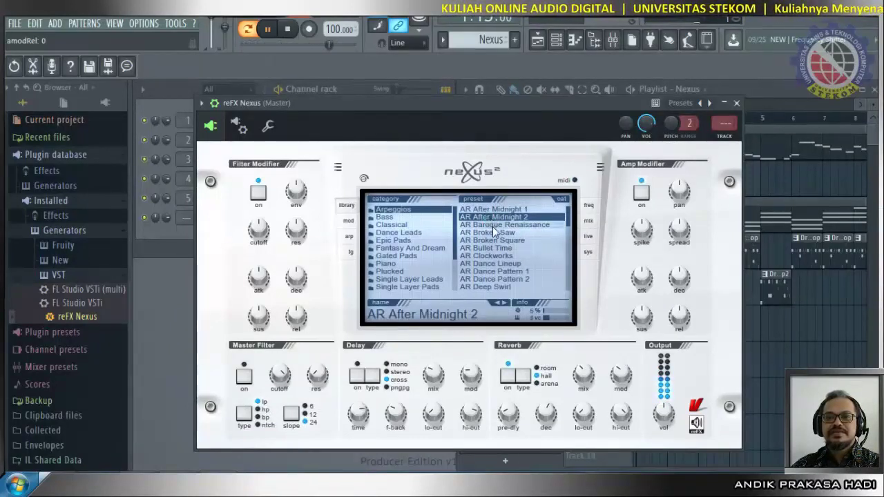
click(492, 225)
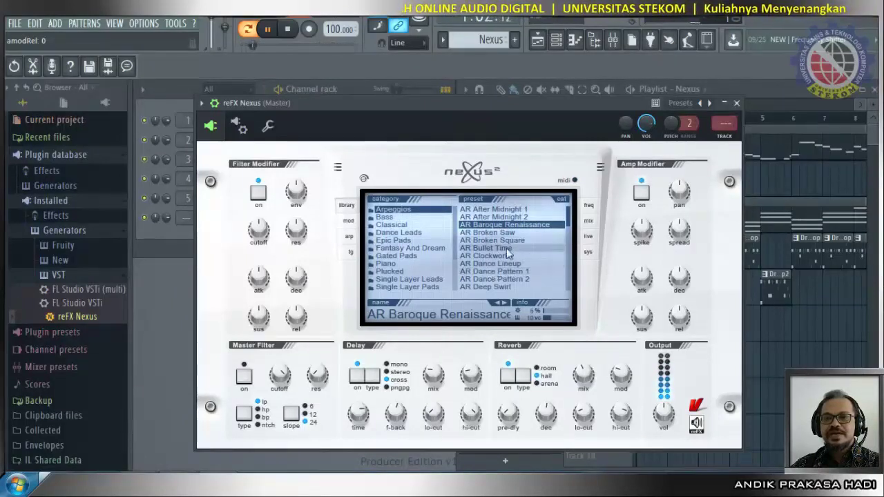
Step: Audition the Arpeggios presets AR Viral Infection 1 and AR String Runs, and stop playback
drag(567, 215, 571, 290)
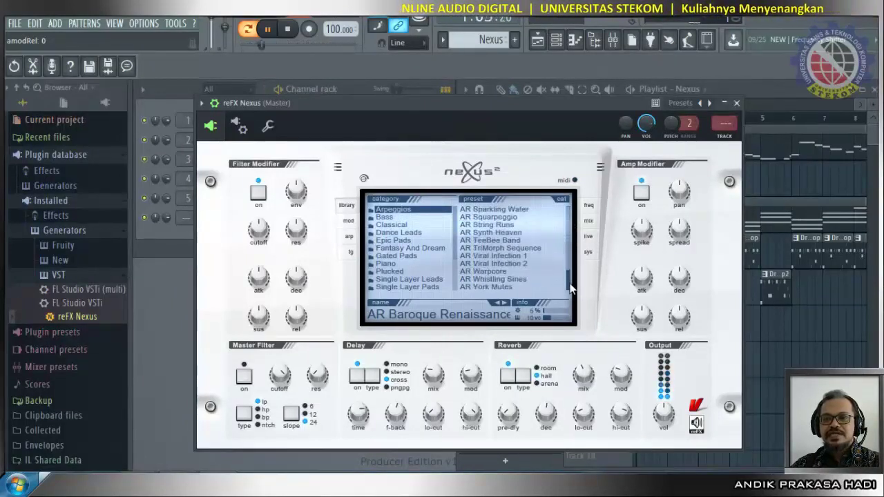
click(492, 256)
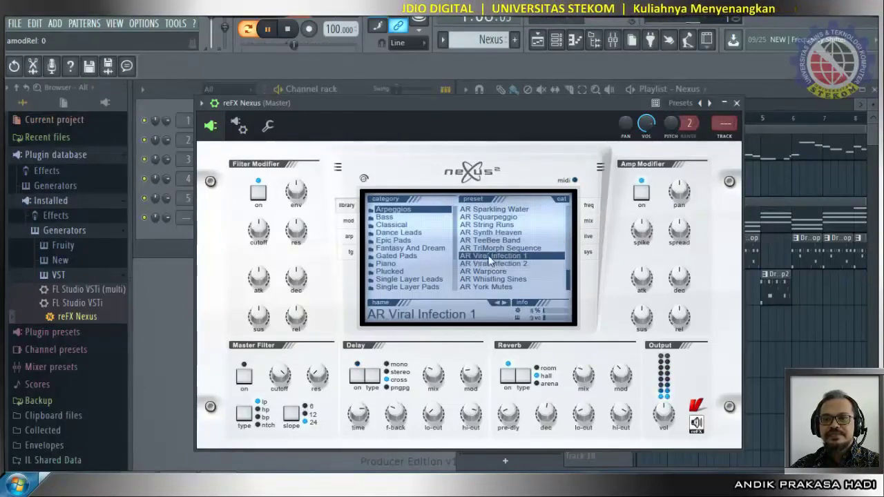
click(493, 225)
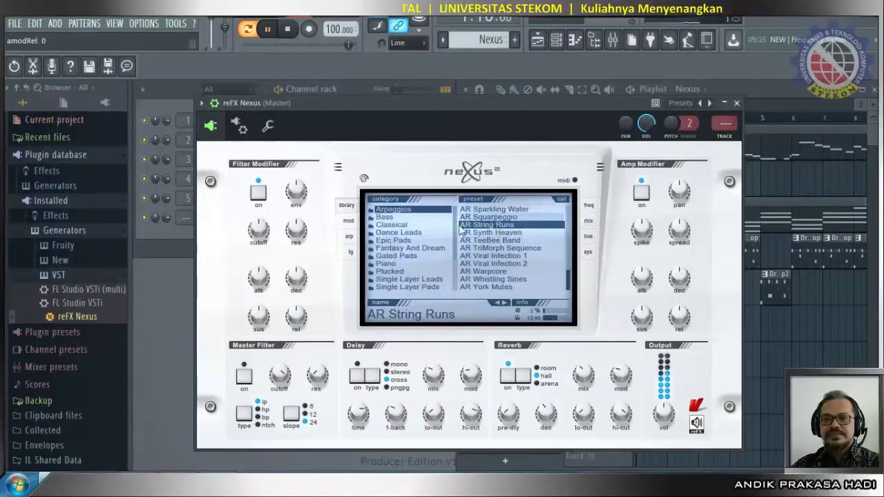
click(287, 29)
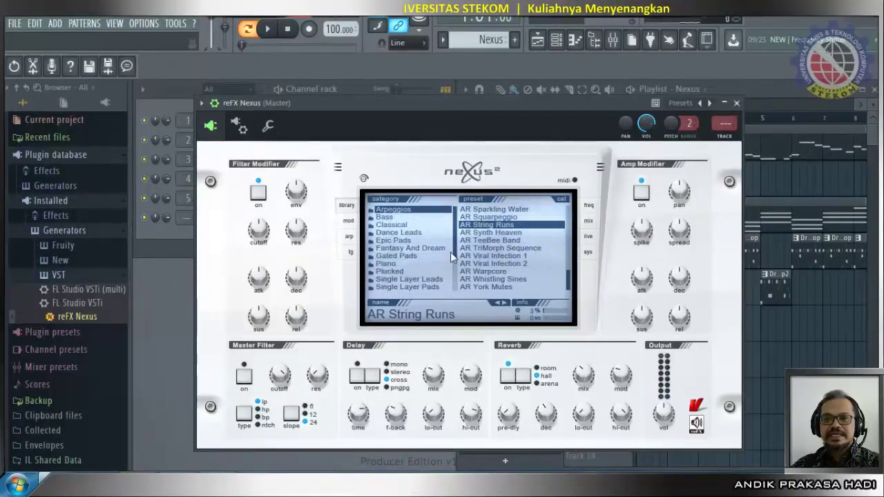
Step: Restart playback and audition the Bass presets BA Attackbass, BA Bare Square, BA Basic Pulse, BA Basic Saw and BA Basic Saw Open
scroll(453, 276, down, 3)
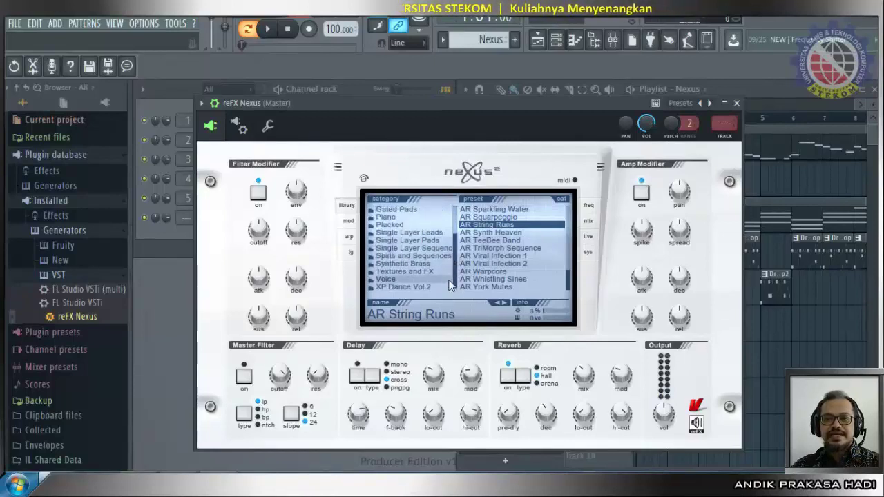
scroll(454, 290, up, 3)
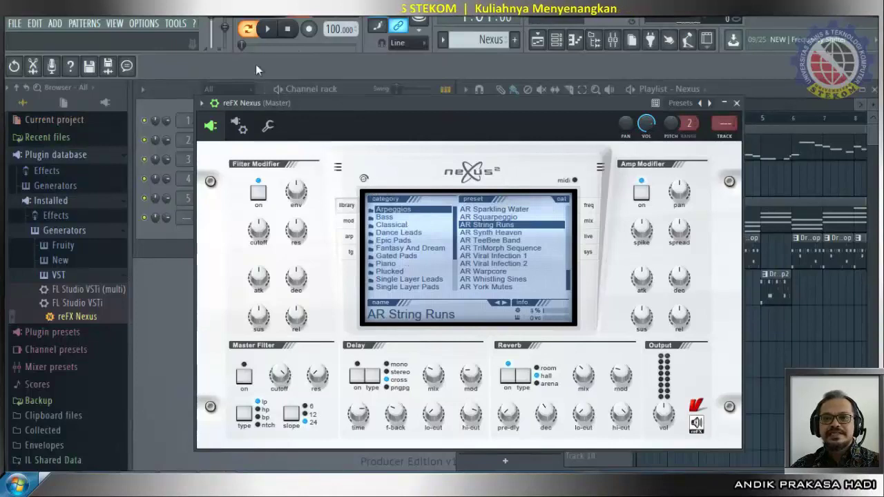
click(270, 33)
click(390, 217)
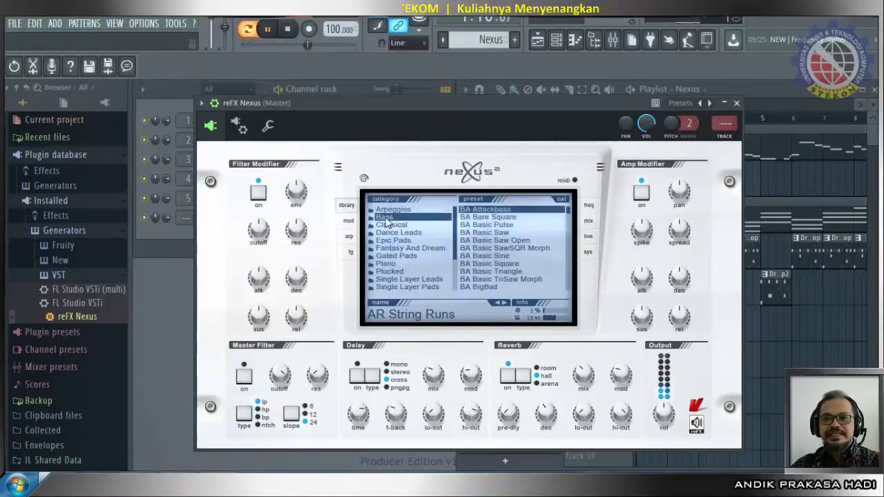
click(501, 210)
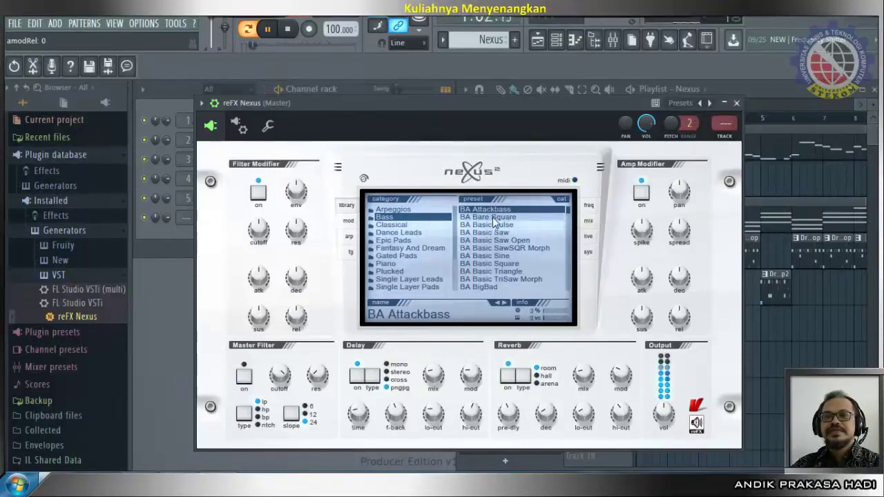
click(494, 218)
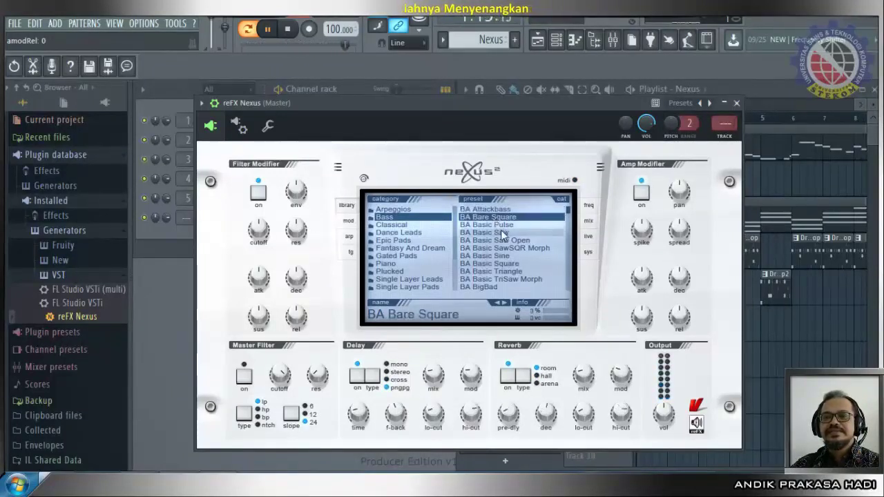
click(502, 225)
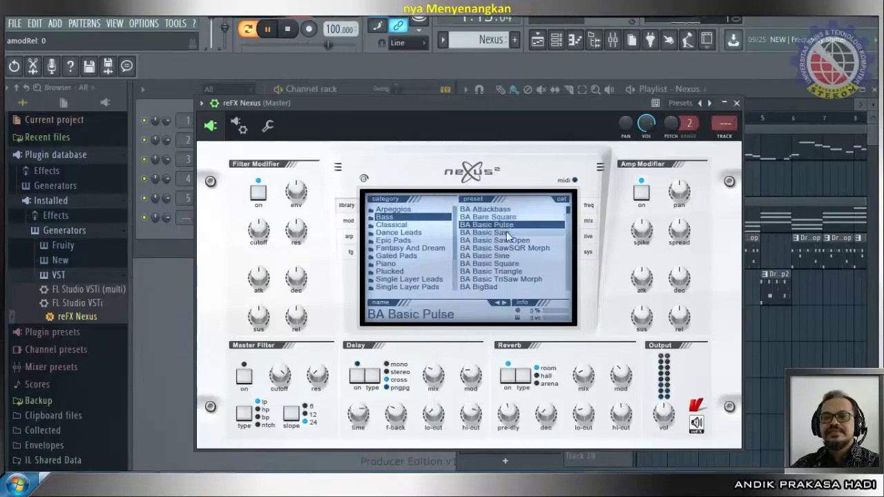
click(505, 233)
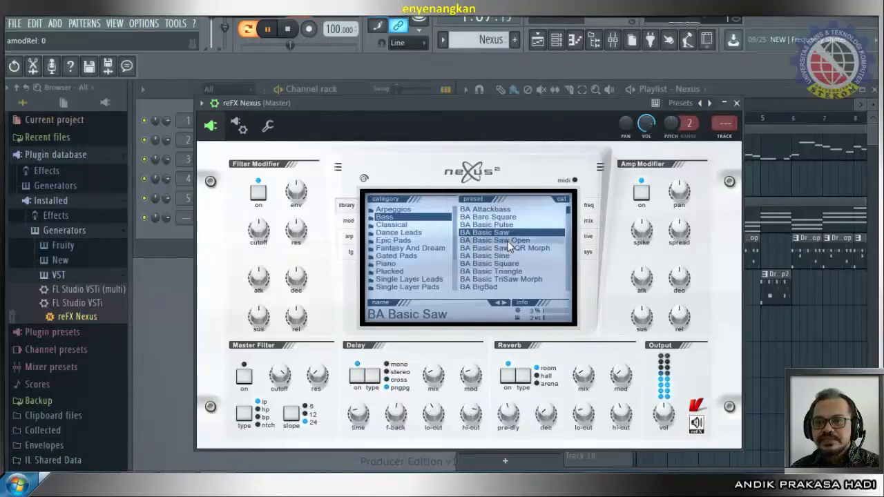
click(508, 242)
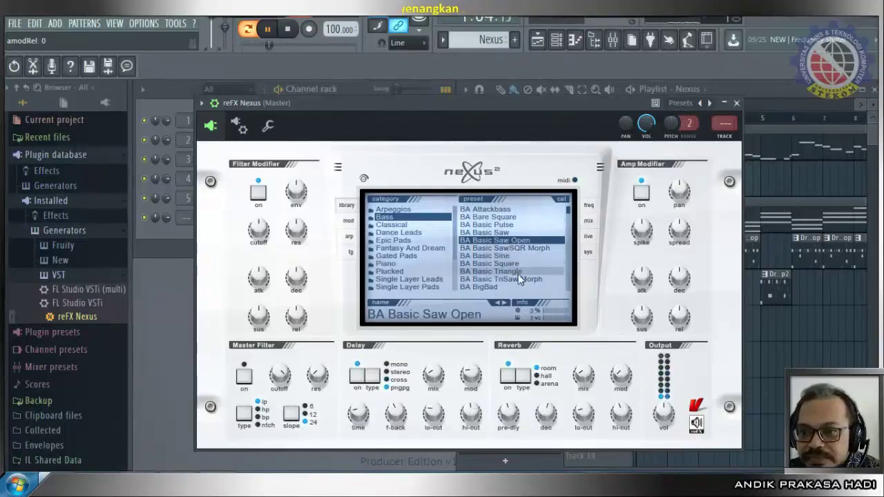
Step: Audition the Epic Pads presets PD Airwave TranceSaws 1, PD Airwave TranceSaws 2 and PD Chimes in Space
click(411, 240)
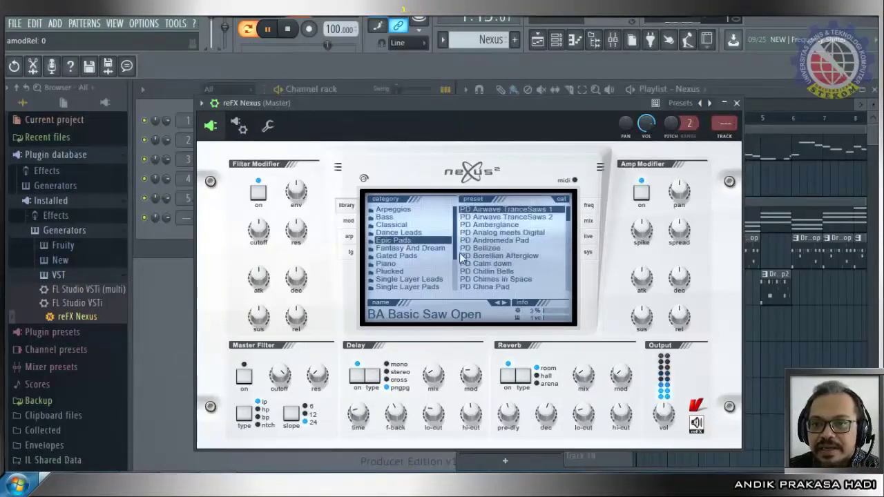
click(482, 210)
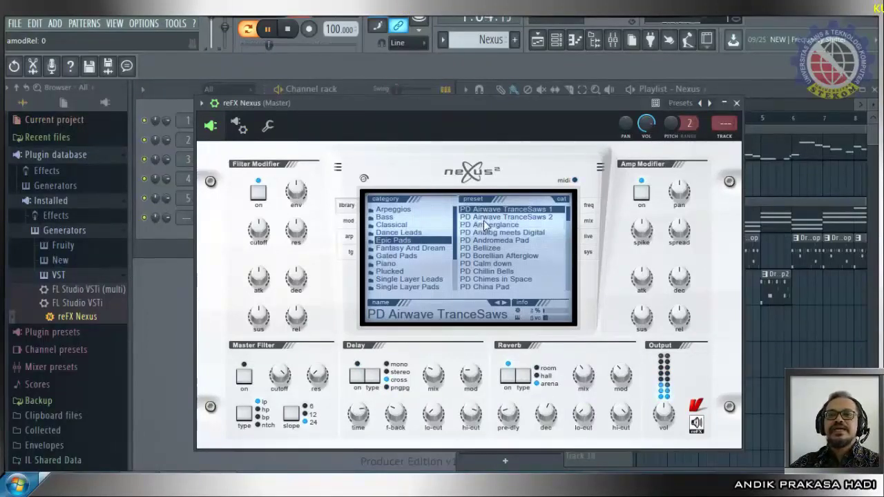
click(483, 219)
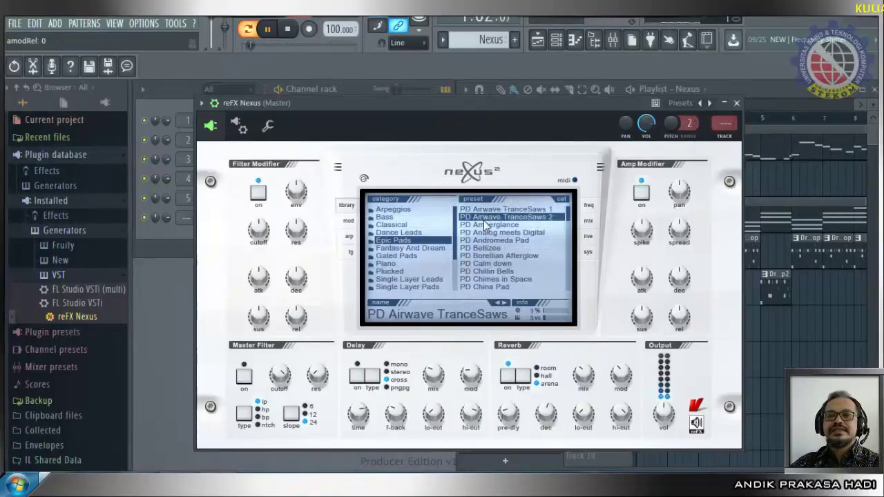
click(490, 279)
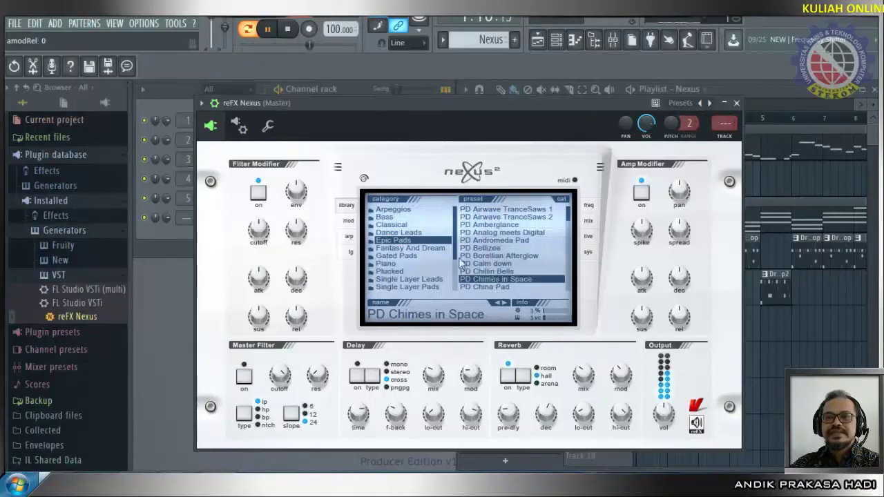
Step: Audition the Fantasy And Dream presets SY Arabian Nights 1 and SY Arabian Nights 2
click(436, 249)
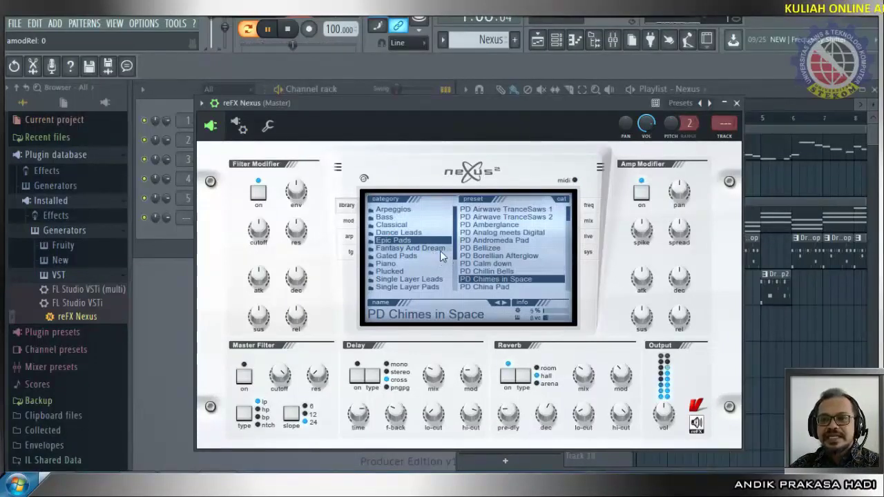
click(510, 220)
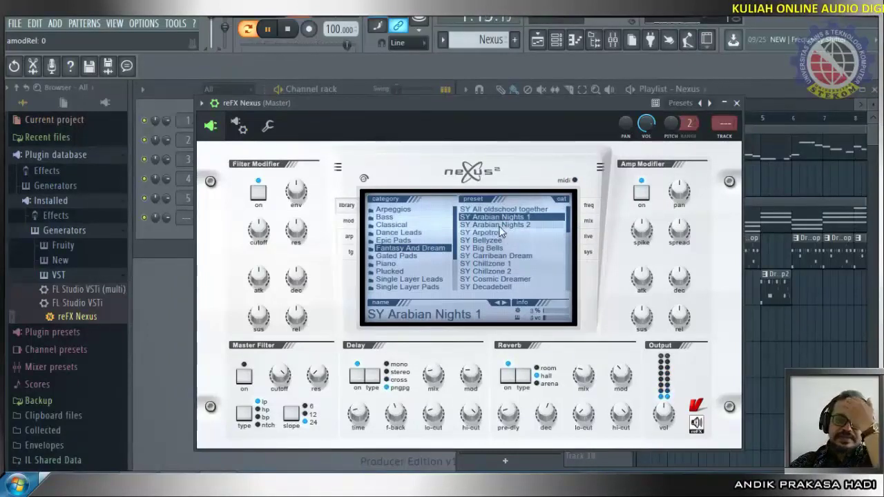
click(500, 225)
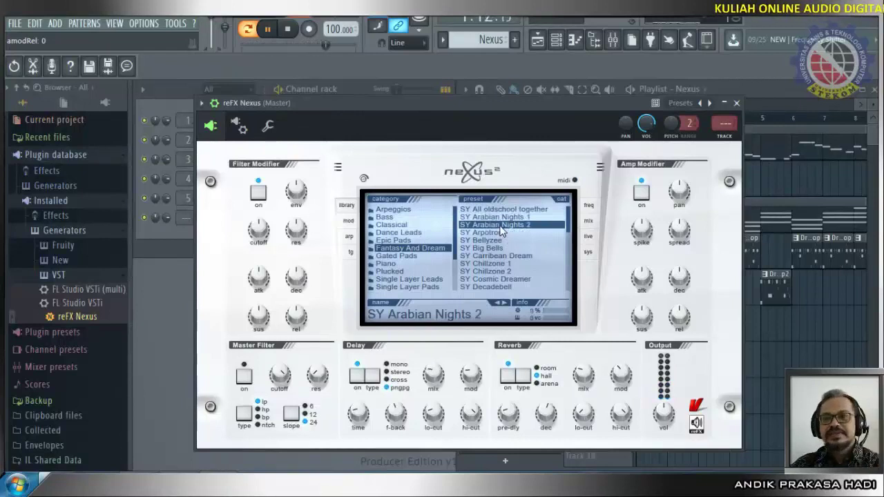
Step: Audition the Dance Leads presets LD Accelerator, LD Adagio and LD Buzz Me!
click(418, 232)
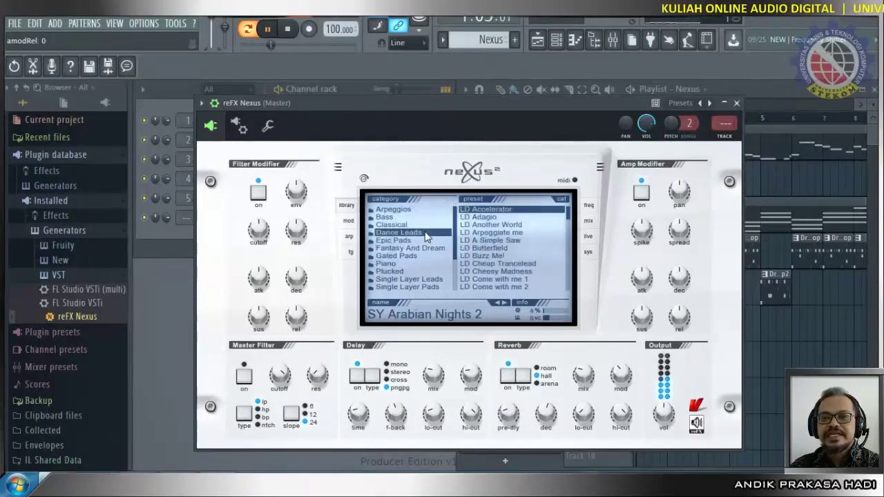
click(487, 209)
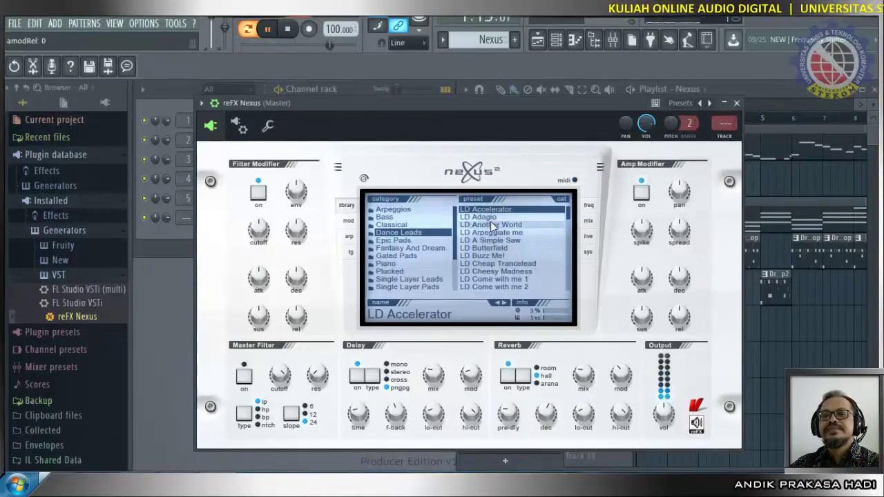
click(488, 219)
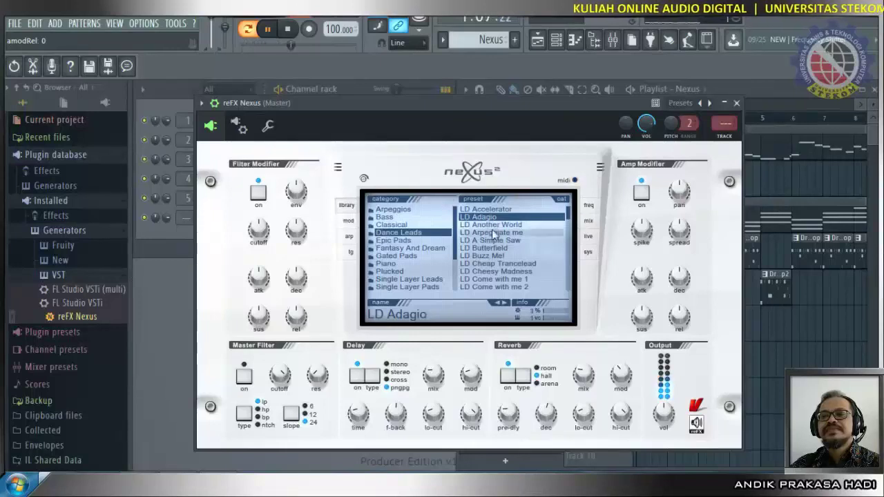
click(493, 261)
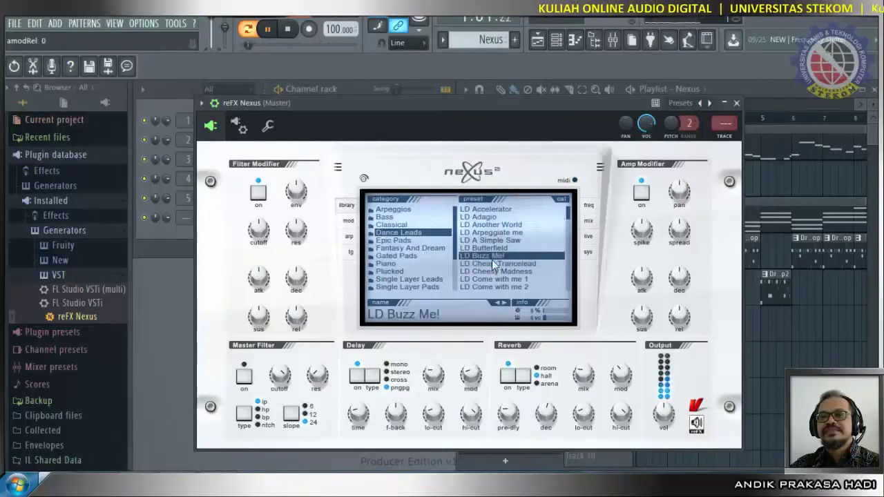
Step: Load the Piano preset PN Ballad Epiano 1, close the plugin window and stop playback
click(401, 262)
click(505, 219)
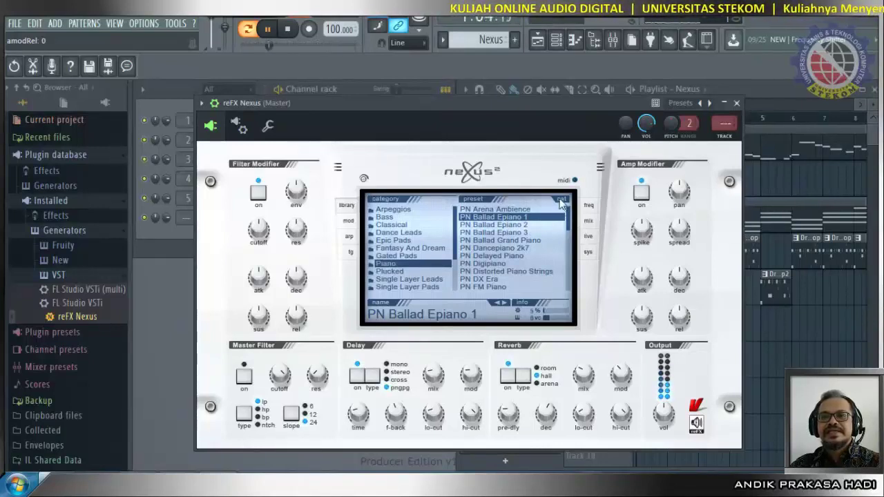
click(736, 103)
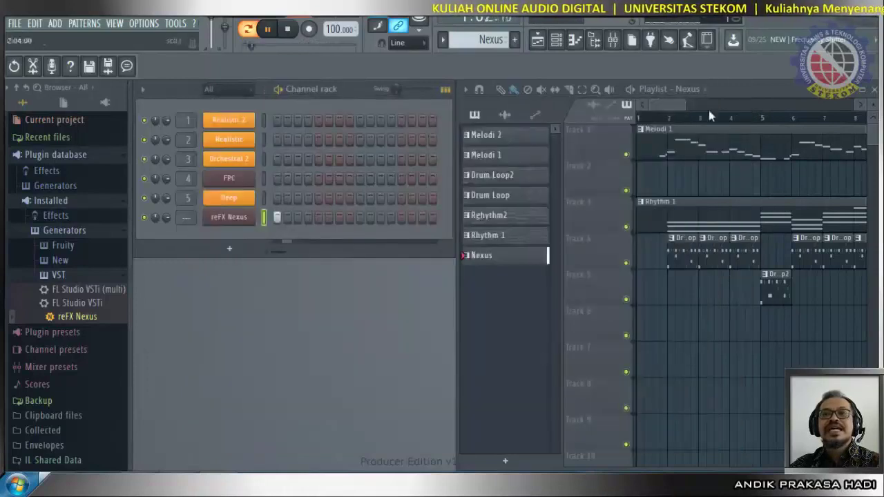
click(287, 28)
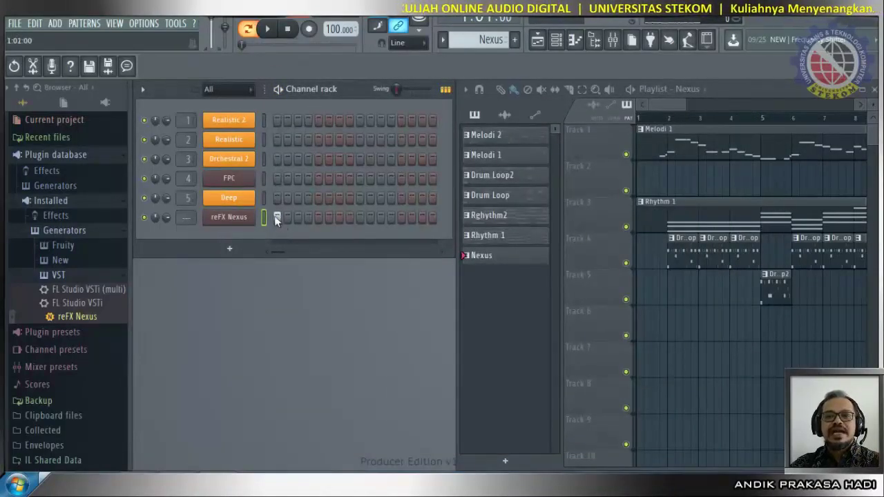
Step: Select the Melodi 2 pattern and replace the instrument of the Realistic 2 channel with reFX Nexus
click(499, 138)
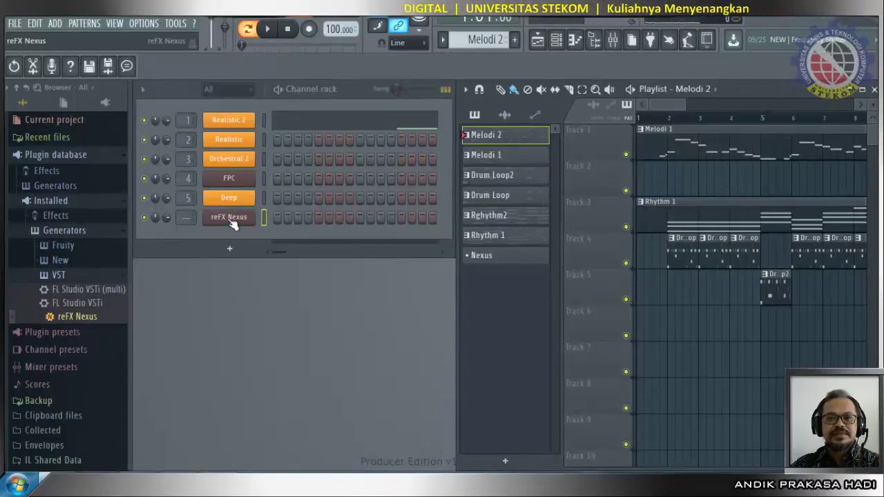
drag(71, 319, 233, 123)
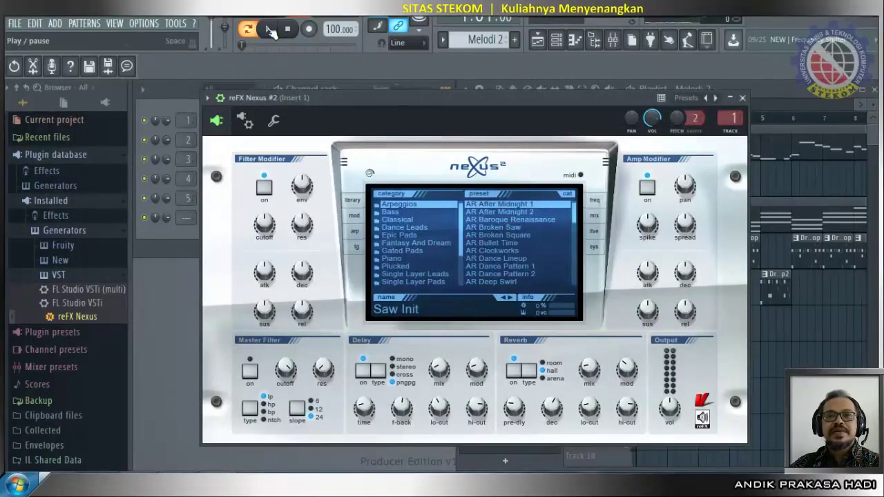
Step: Load the Arpeggios preset AR After Midnight 1 in reFX Nexus #2 and audition the song in song mode from bar 14
click(493, 205)
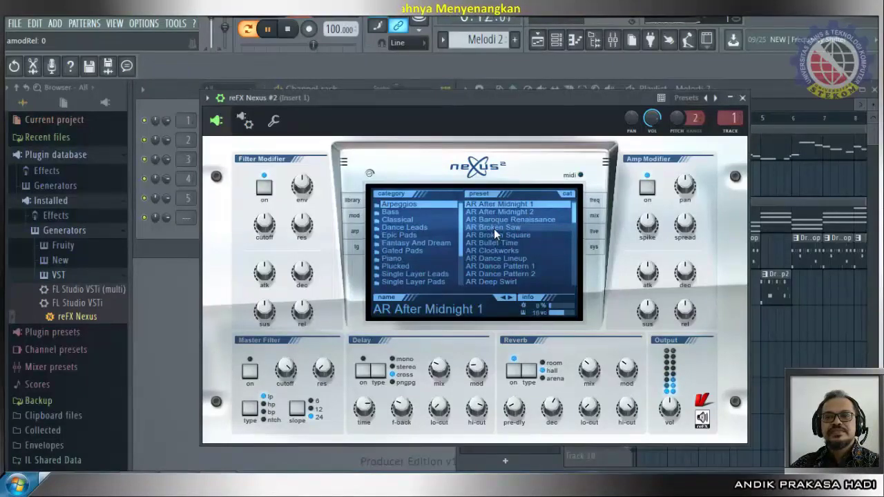
click(743, 99)
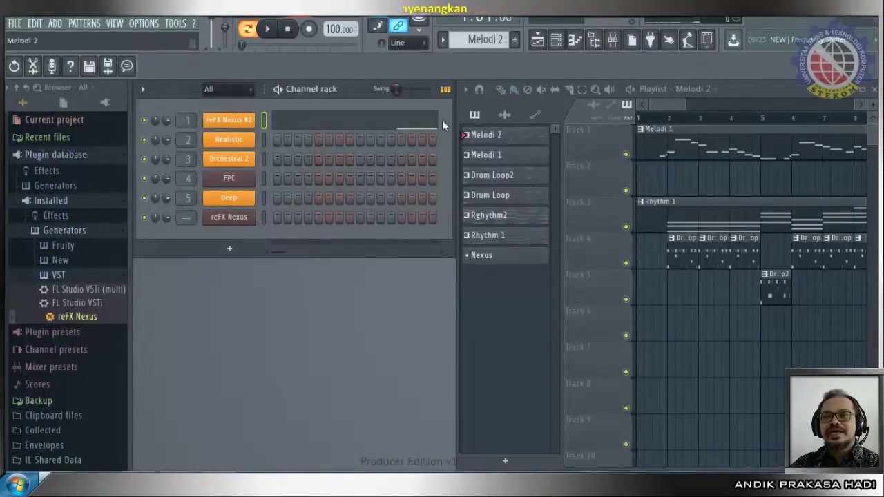
drag(671, 105, 732, 104)
click(659, 118)
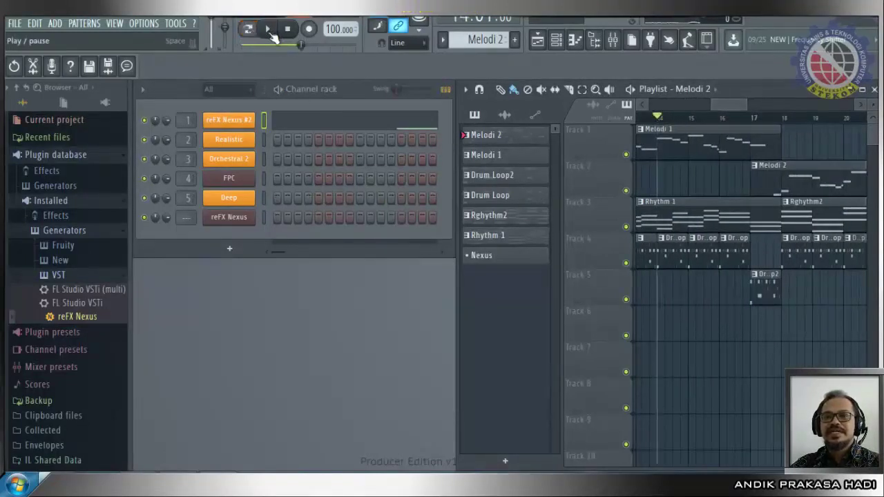
click(269, 31)
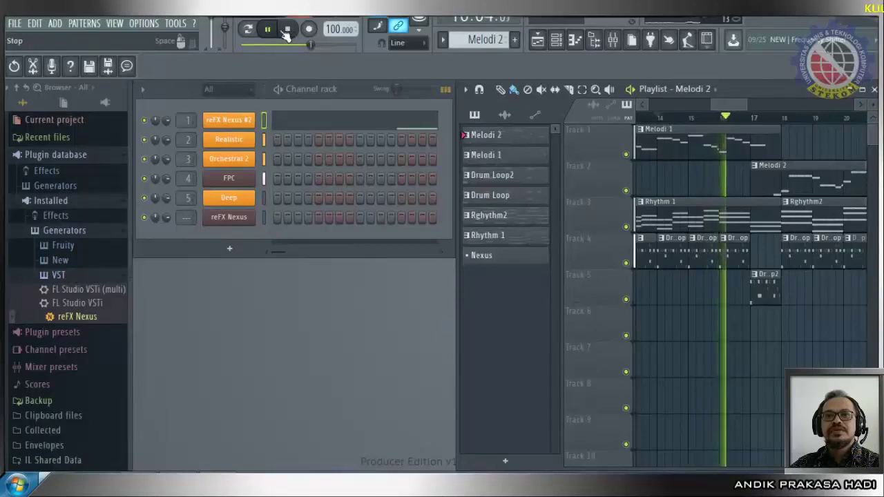
click(288, 30)
Step: Check the Insert 1 mixer track and play the song from bar 14 into the Melodi 2 section
click(613, 39)
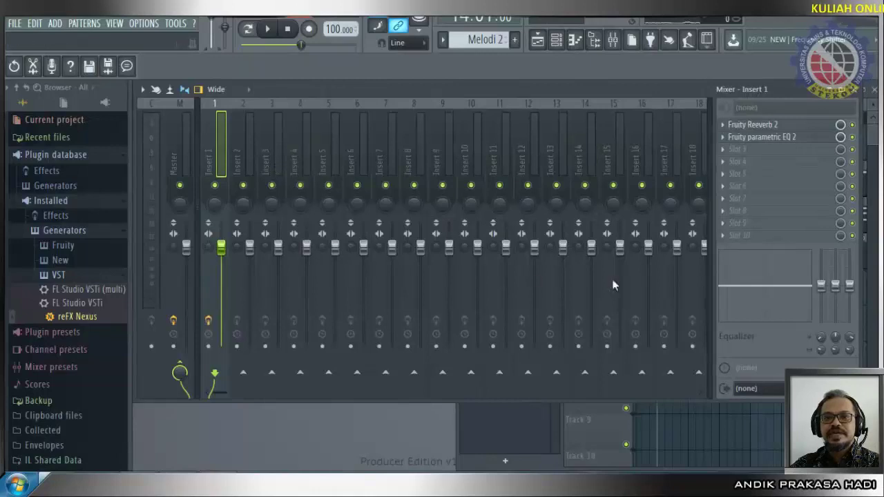
click(857, 93)
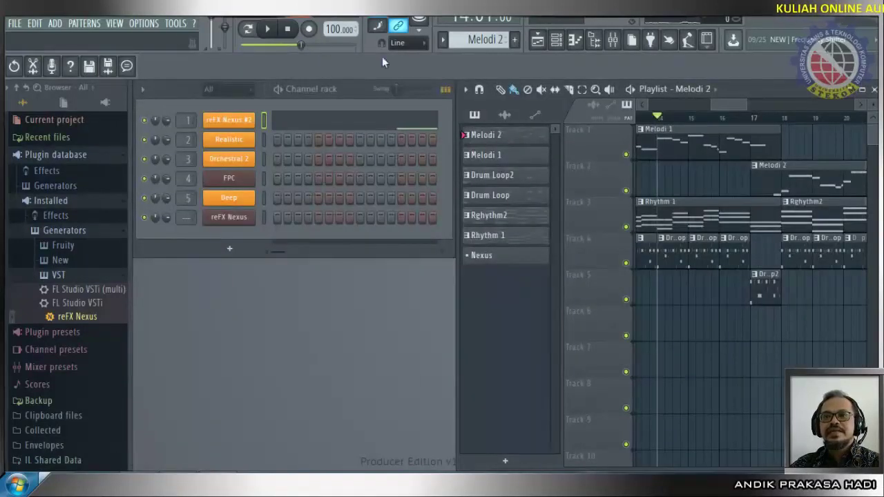
click(268, 34)
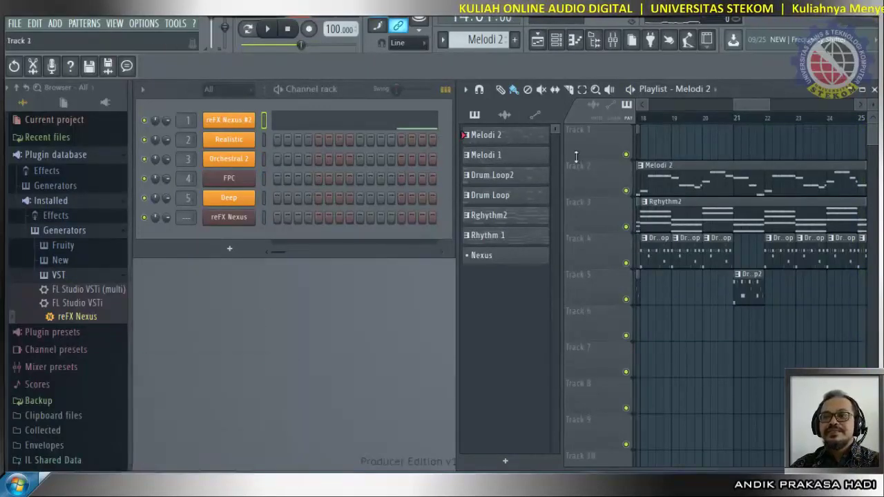
click(265, 33)
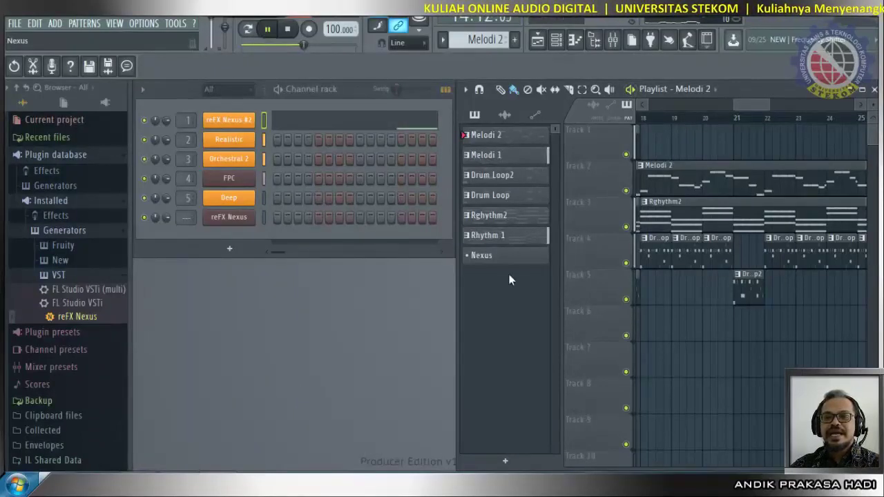
click(217, 484)
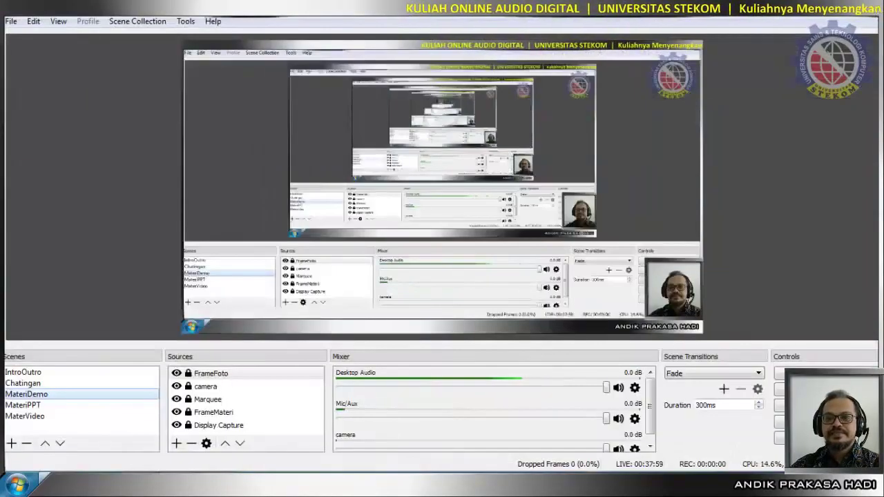
click(217, 483)
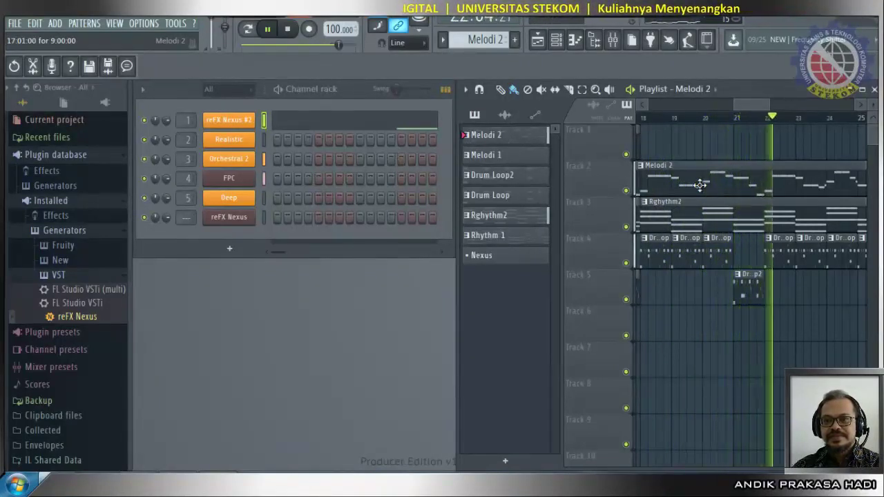
click(289, 31)
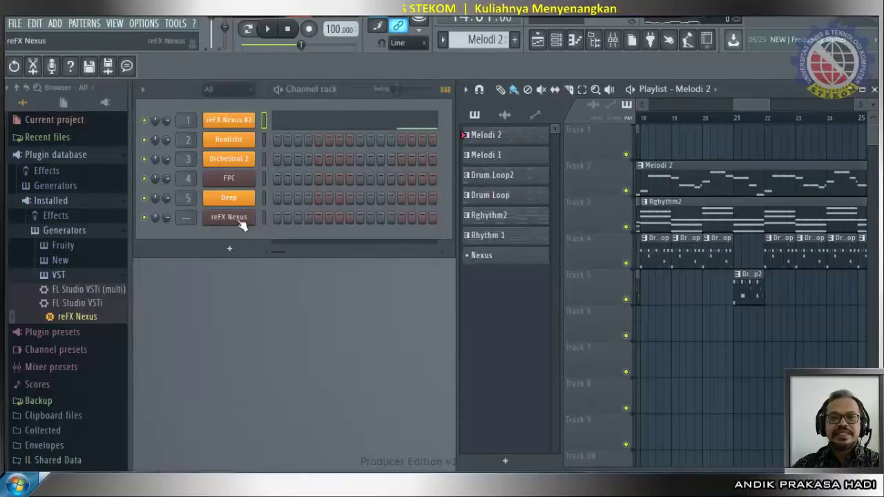
Step: Inspect the reFX Nexus #2 channel and compare its notes in the Rghythm2, Rhythm 1 and Melodi 2 patterns
click(233, 121)
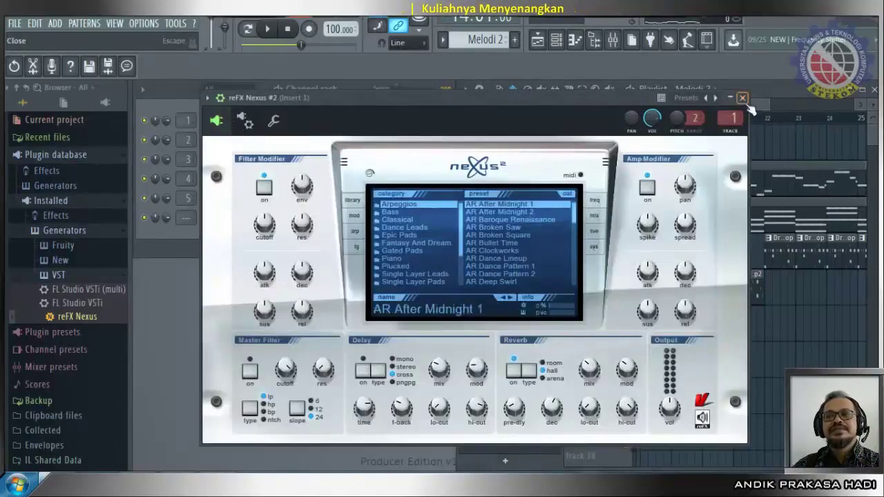
click(743, 99)
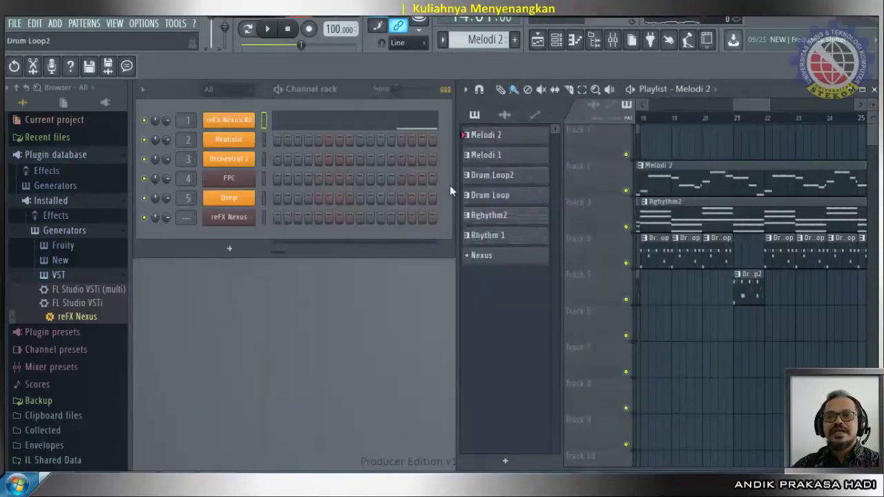
click(498, 217)
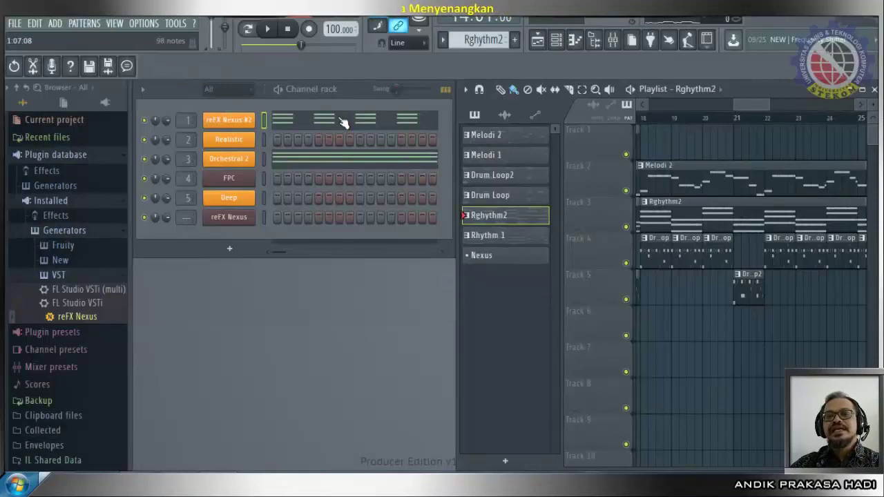
click(507, 236)
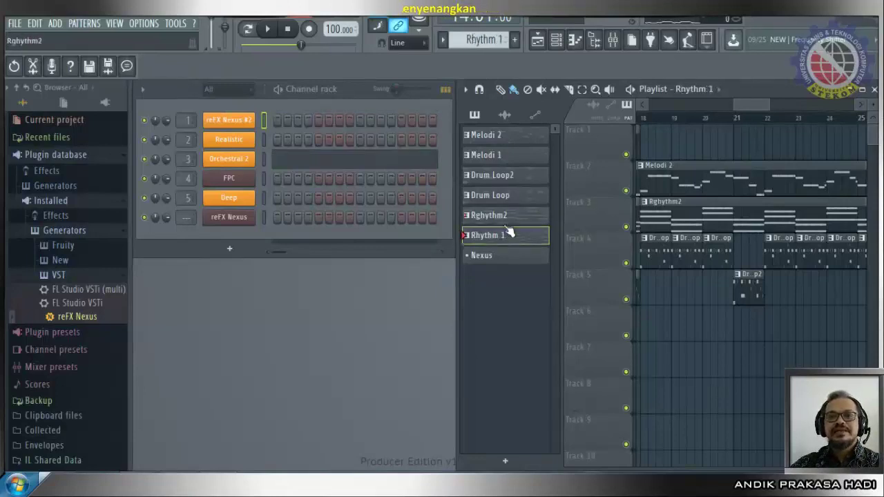
click(511, 215)
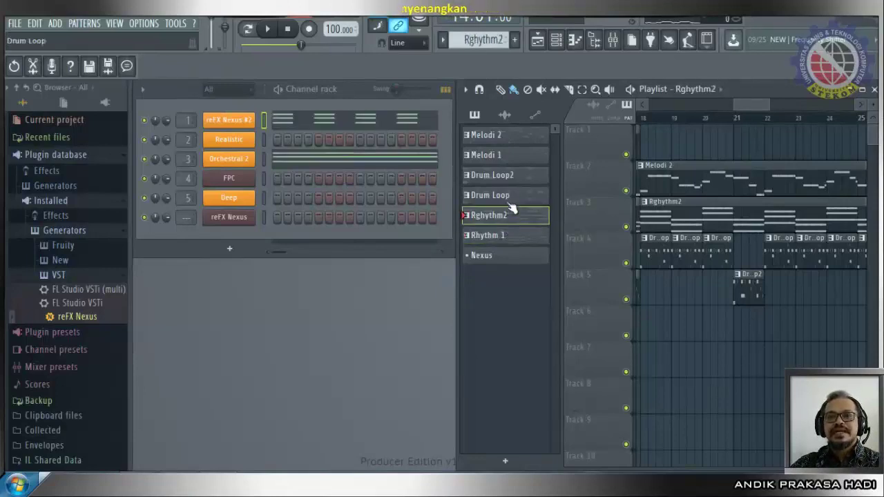
click(495, 140)
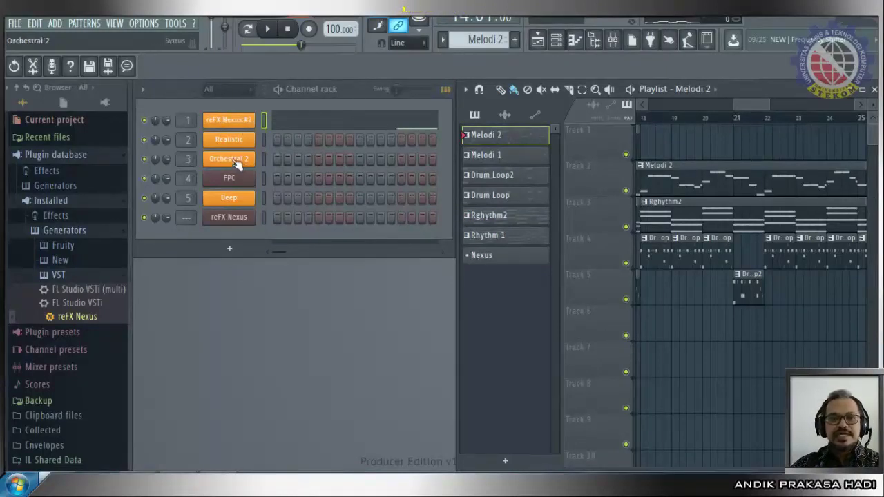
Step: Replace the reFX Nexus #2 instrument on the first channel with the Sytrus Piano preset Realistic 2 and close its window
click(17, 335)
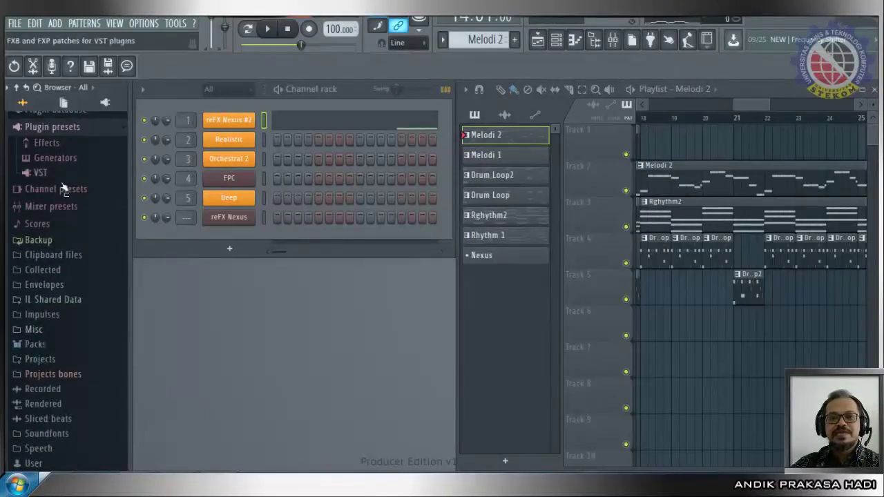
click(55, 158)
scroll(111, 255, down, 6)
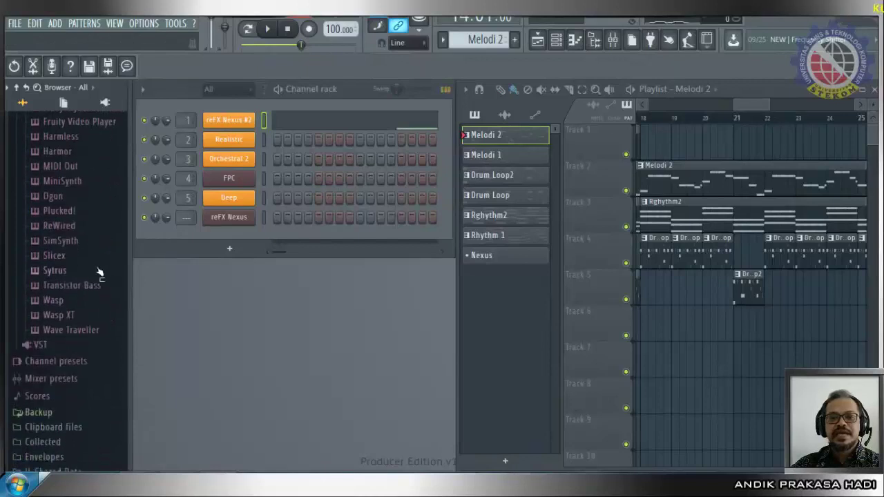
click(31, 274)
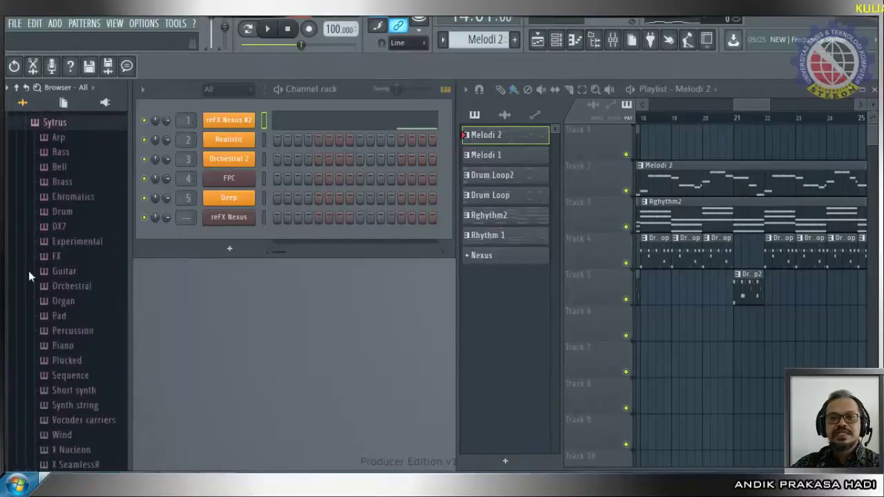
scroll(104, 283, down, 5)
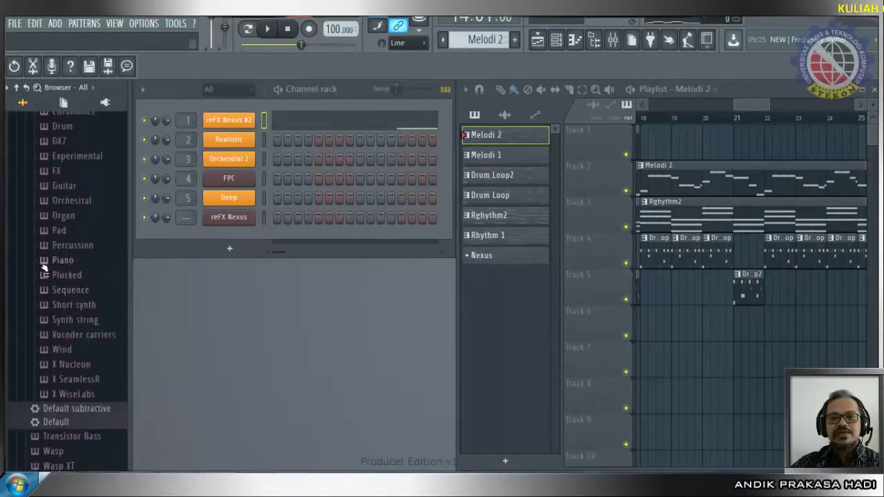
click(44, 262)
scroll(87, 360, down, 2)
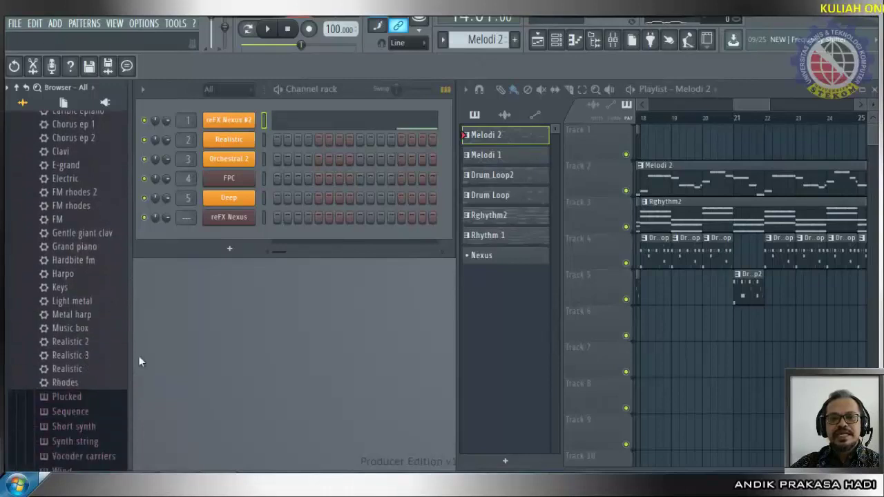
drag(69, 341, 235, 116)
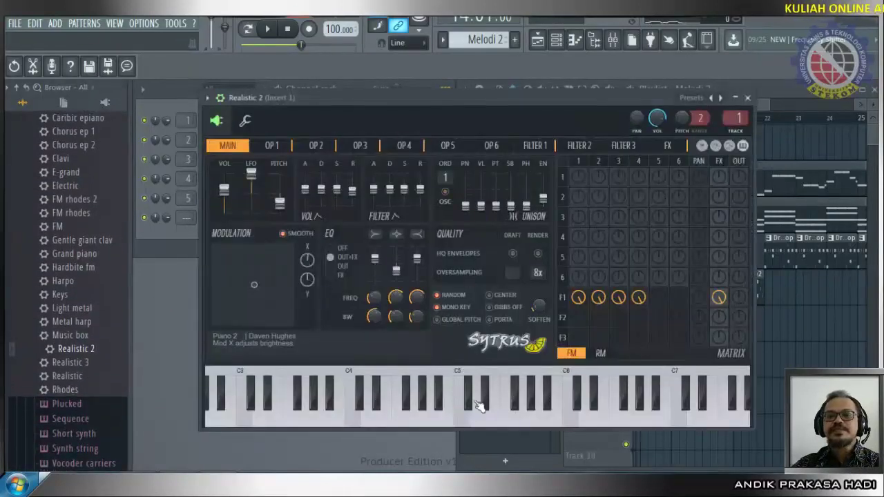
click(748, 98)
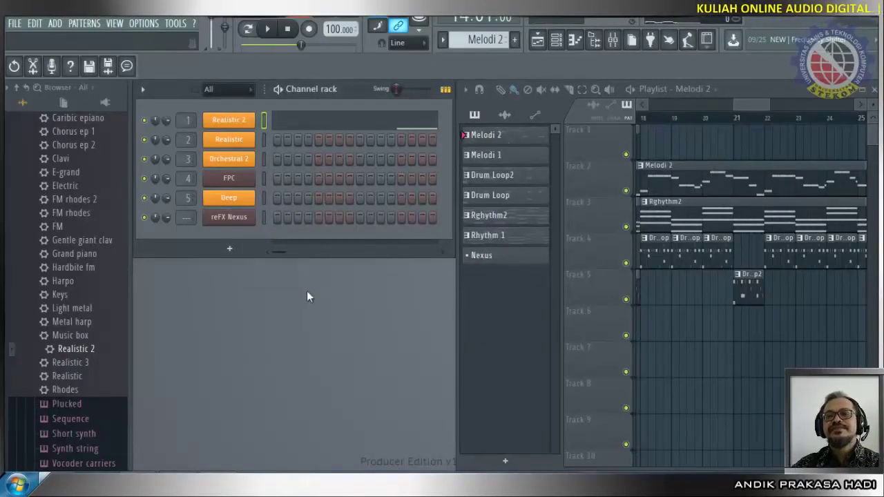
Step: Replace the instrument of the Realistic channel with the installed VST generator reFX Nexus
scroll(81, 230, up, 10)
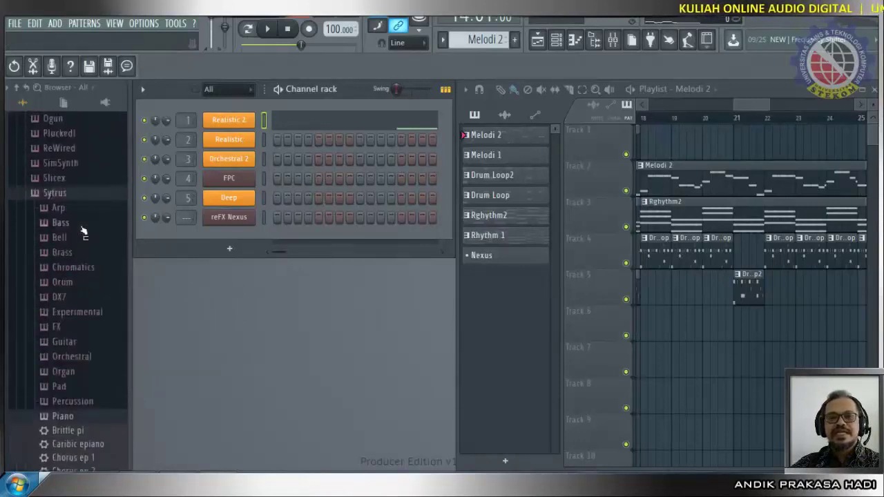
scroll(82, 230, up, 5)
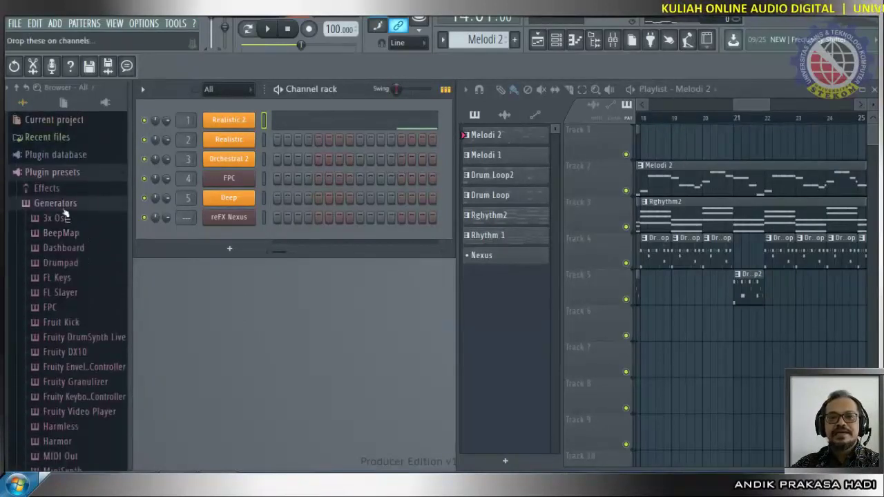
click(29, 159)
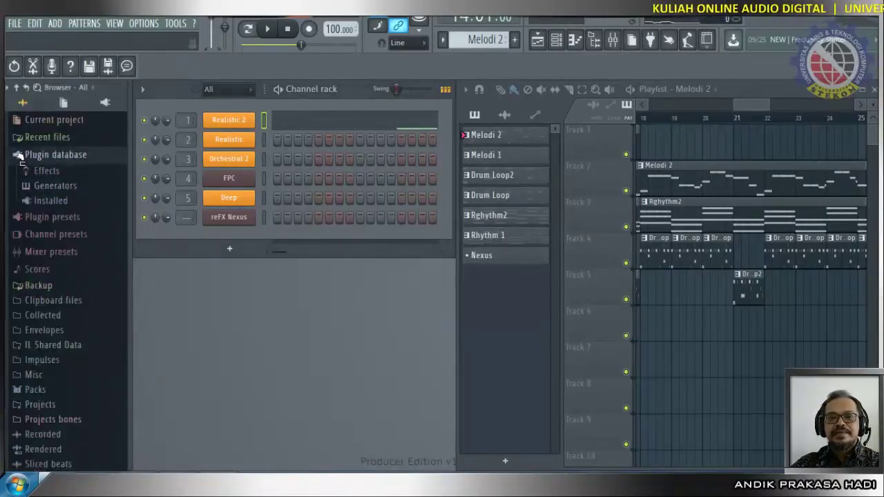
click(29, 201)
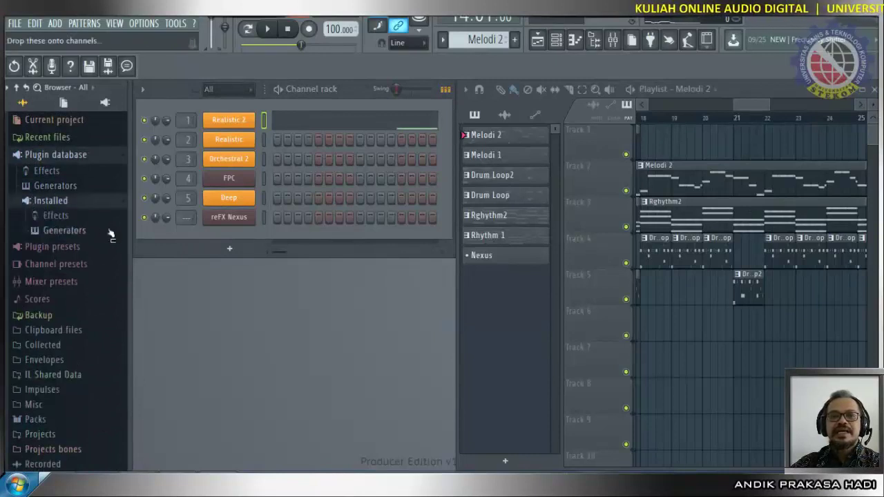
click(38, 230)
click(56, 275)
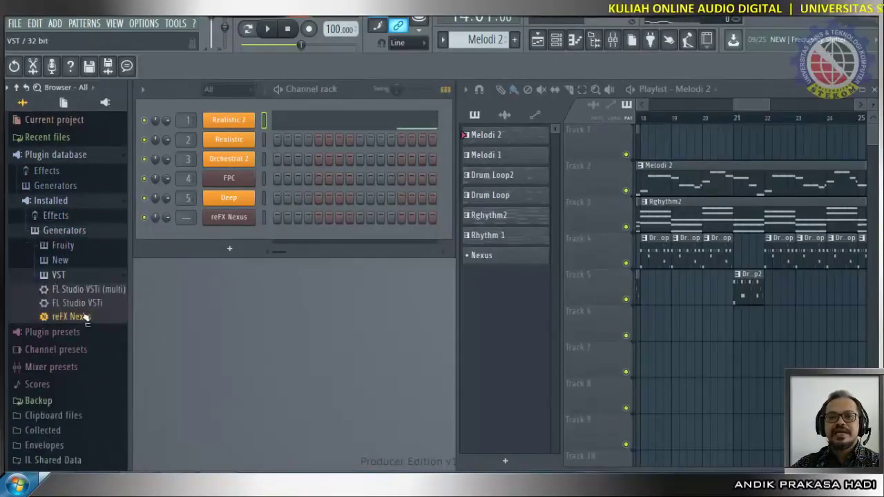
drag(78, 319, 240, 148)
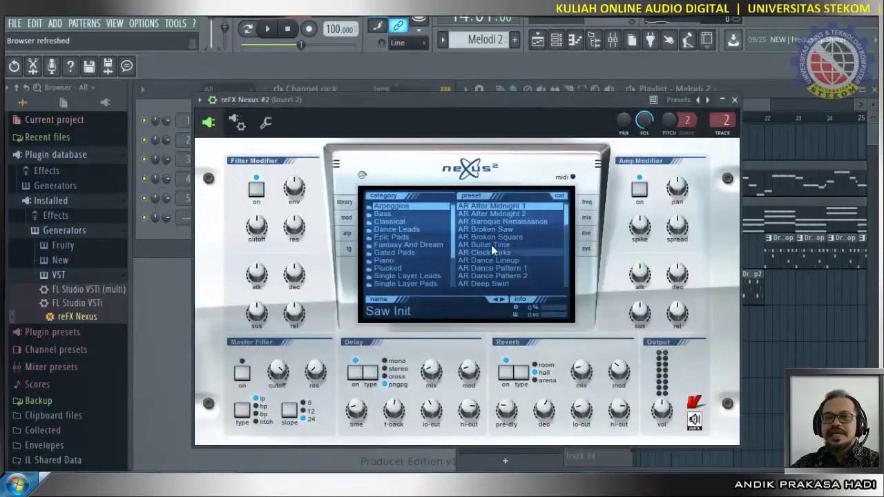
Step: Choose the Single Layer Leads preset category, test playback in pattern mode, and select the Melodi 1 pattern
click(420, 275)
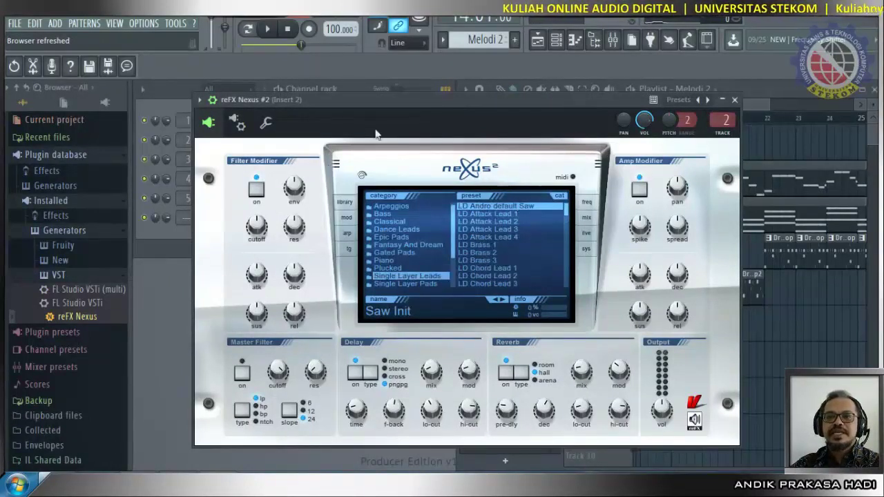
click(248, 31)
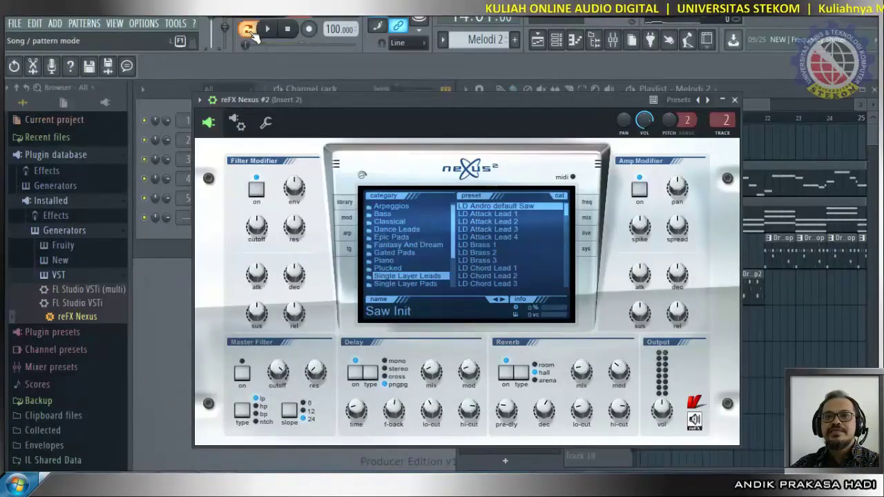
click(268, 30)
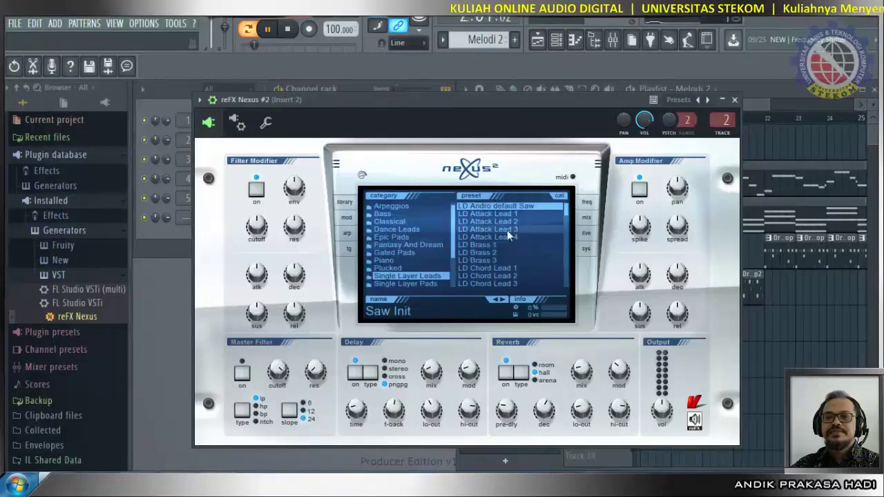
click(734, 100)
click(275, 31)
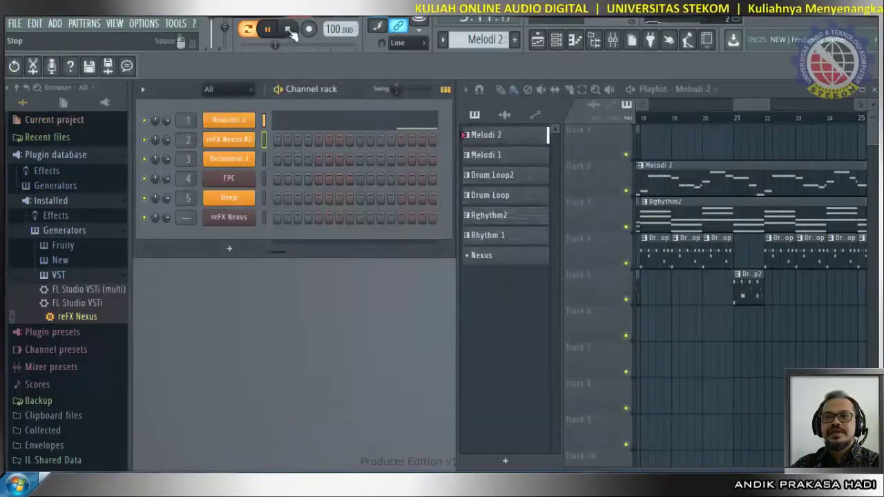
click(522, 163)
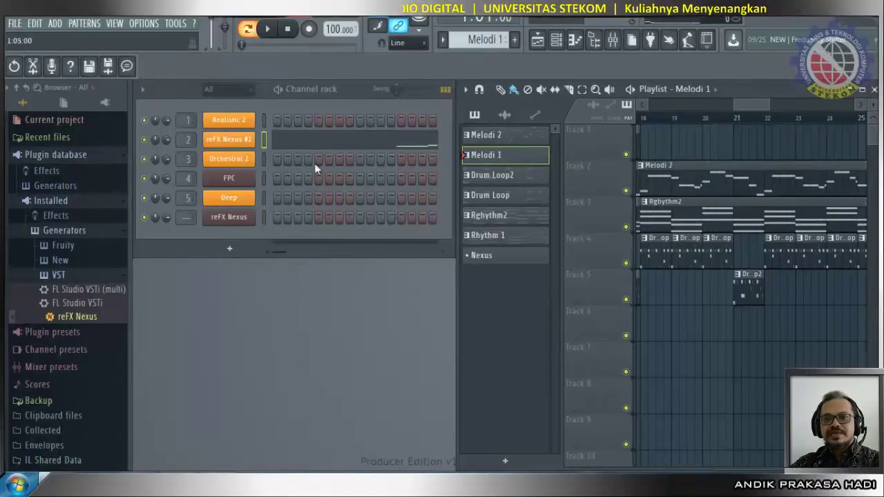
Step: Play the Melodi 1 pattern and audition the LD Andro default Saw and FX Bones presets in the reFX Nexus #2 channel
click(229, 139)
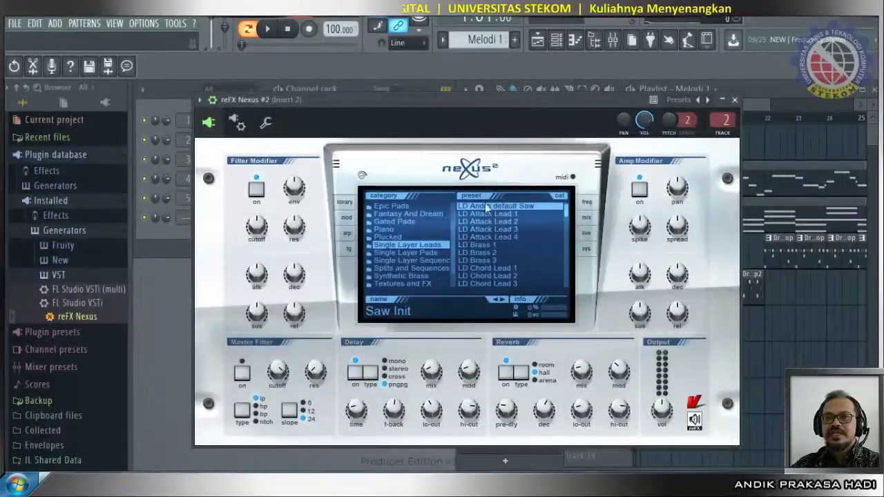
click(268, 30)
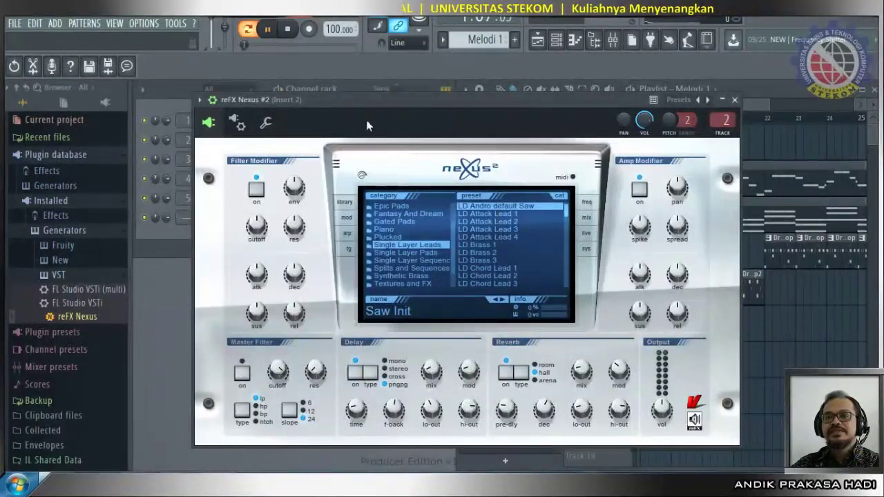
click(481, 209)
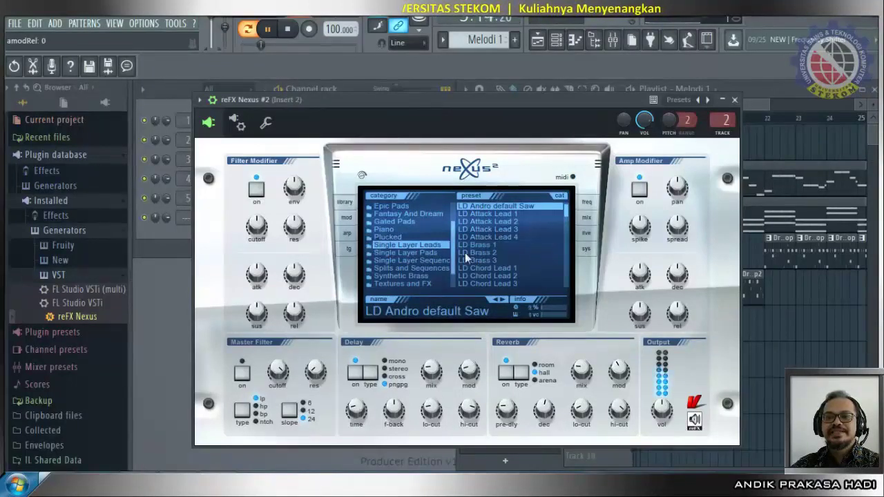
click(431, 285)
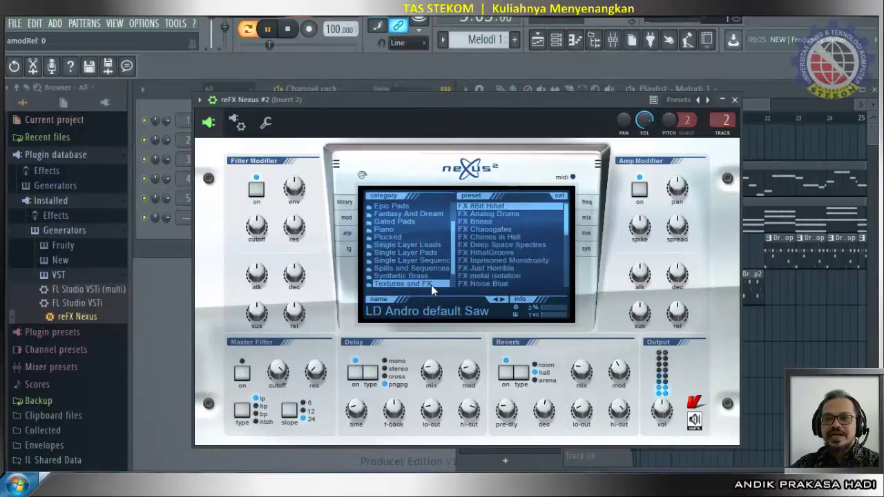
click(487, 223)
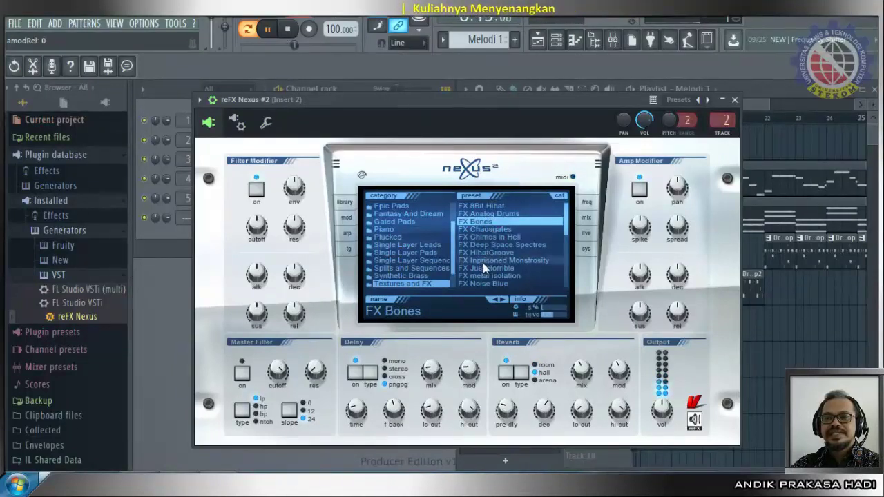
Step: Audition the Synthetic Brass presets BR Analog Brass 1 and BR Full Section, plus the Piano preset PN Ballad Epiano 1
click(420, 276)
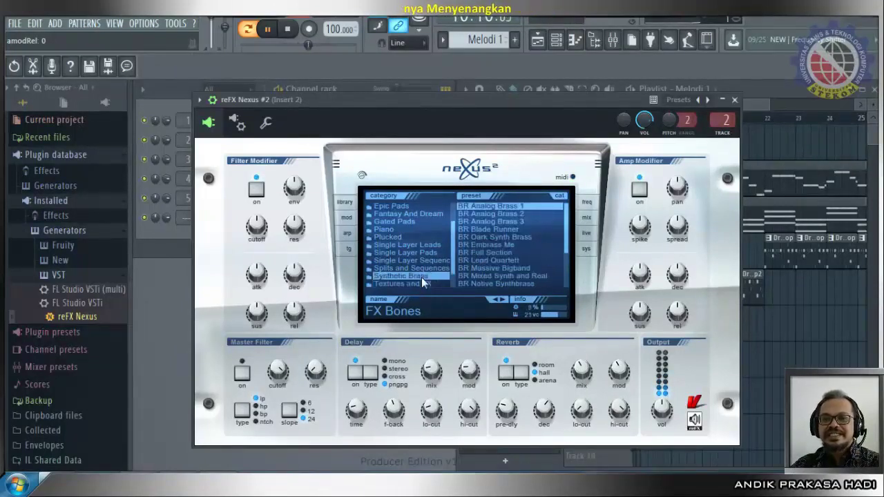
click(501, 208)
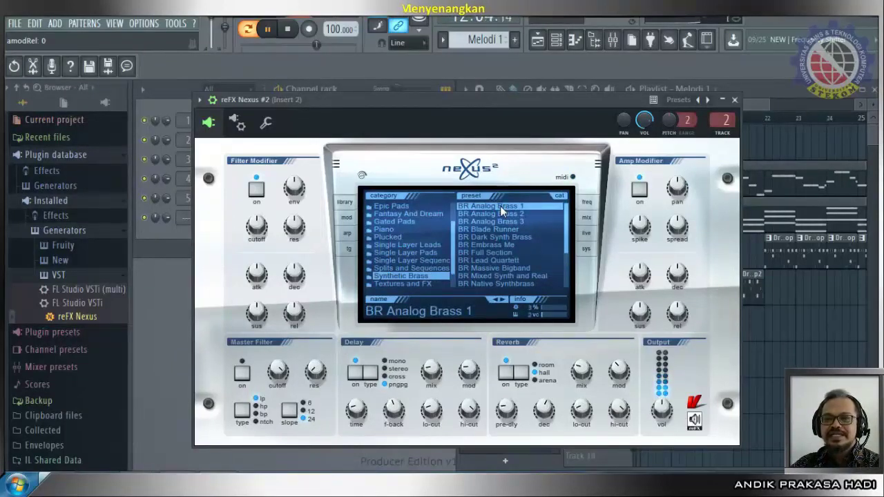
click(502, 253)
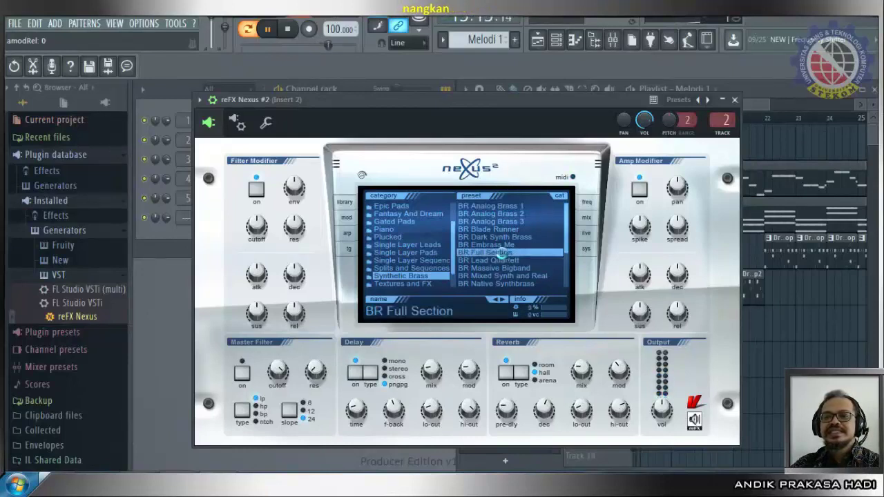
click(394, 227)
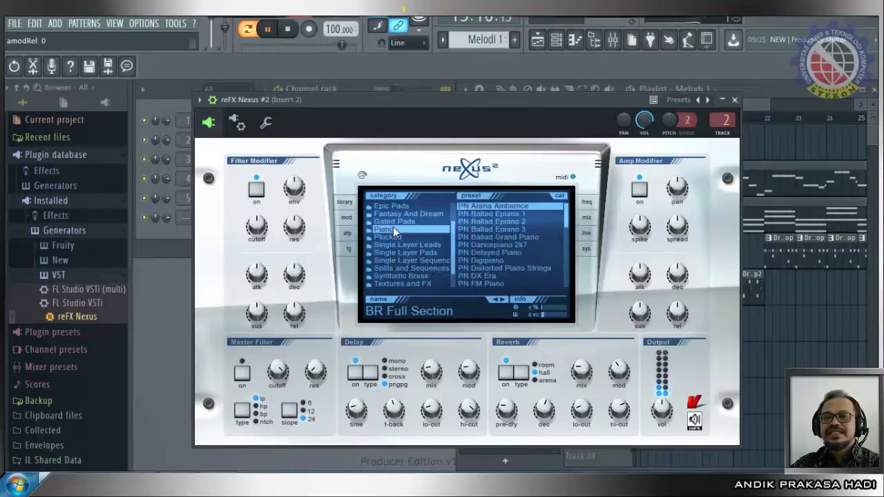
click(521, 214)
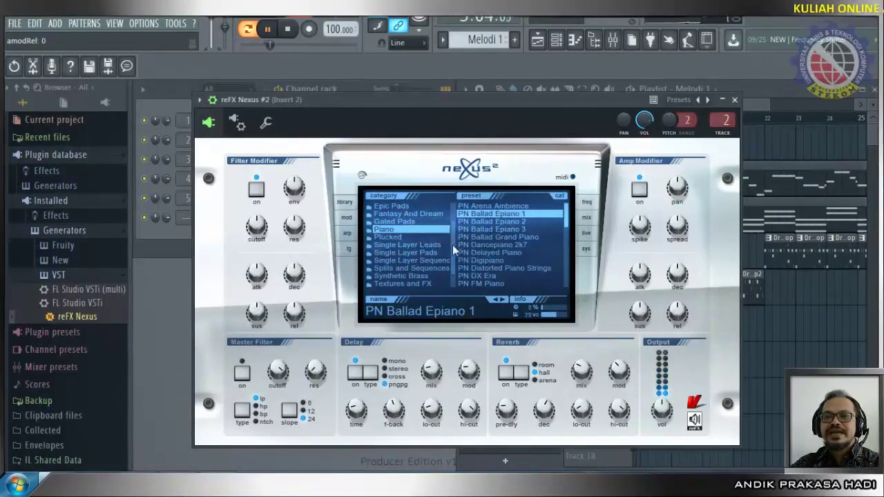
Step: Audition the Classical preset CL Flute and Strings, load the Arpeggios preset AR Deep Swirl, and close the plugin with playback stopped
scroll(453, 245, up, 2)
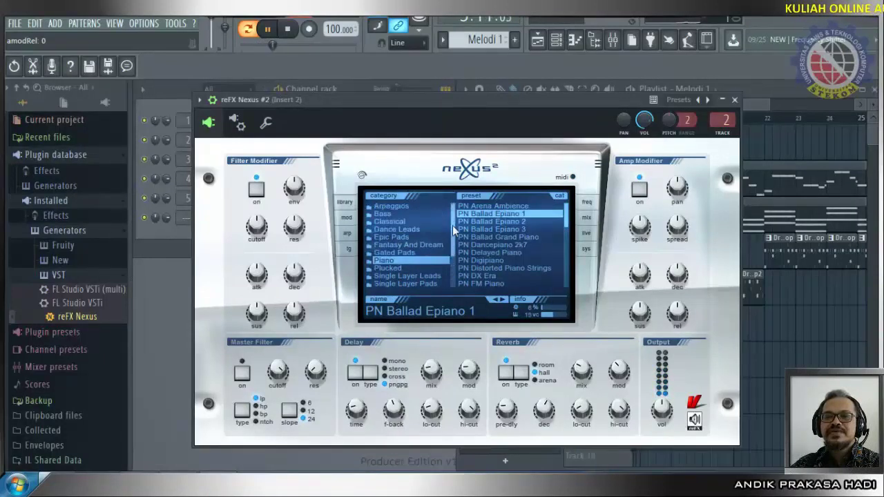
click(417, 222)
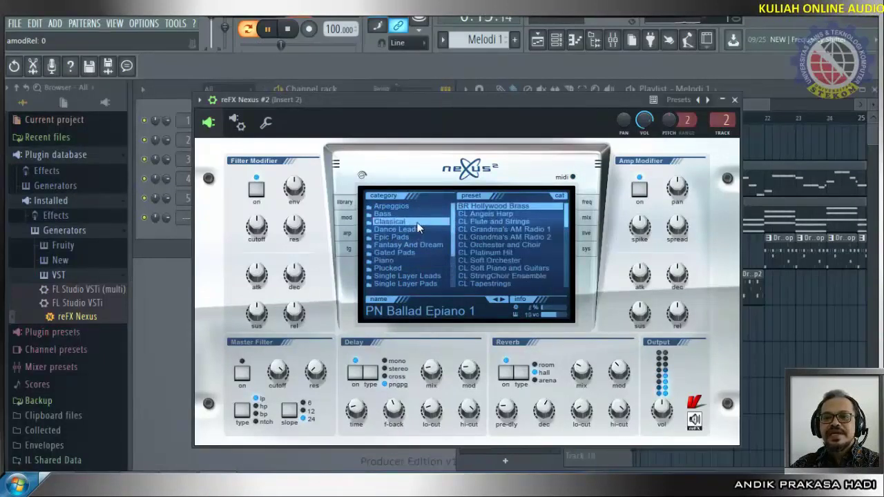
click(506, 223)
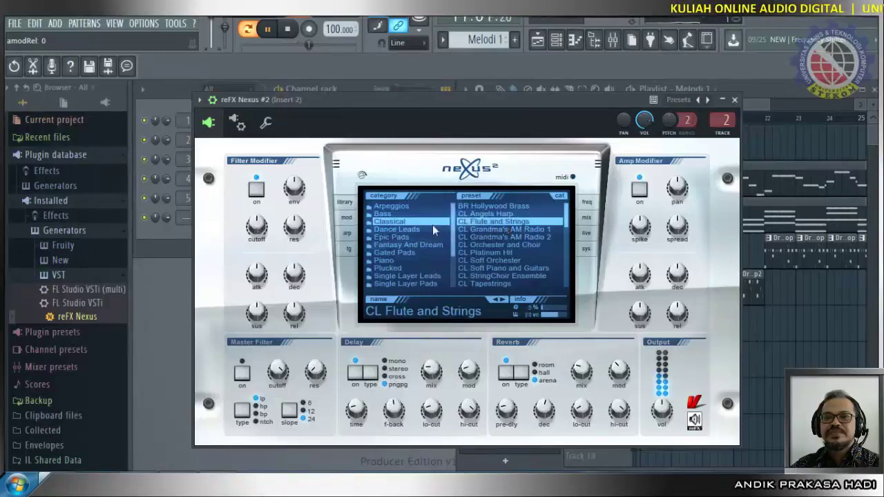
click(403, 206)
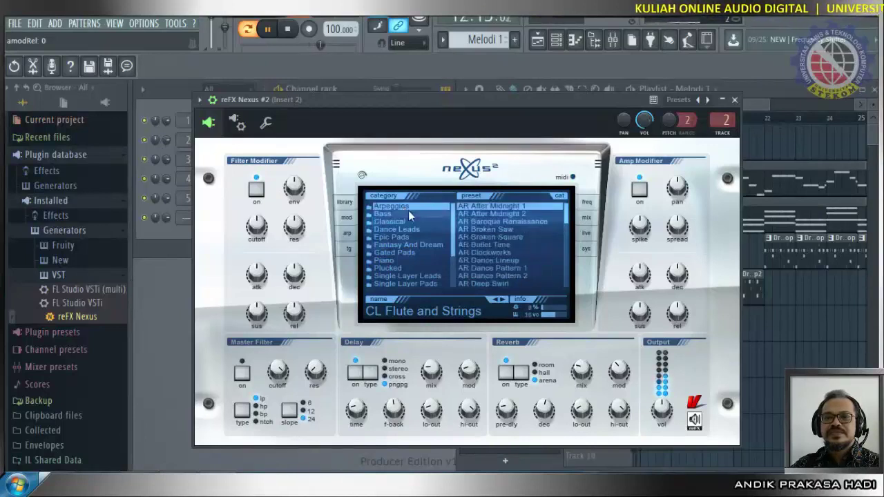
click(494, 284)
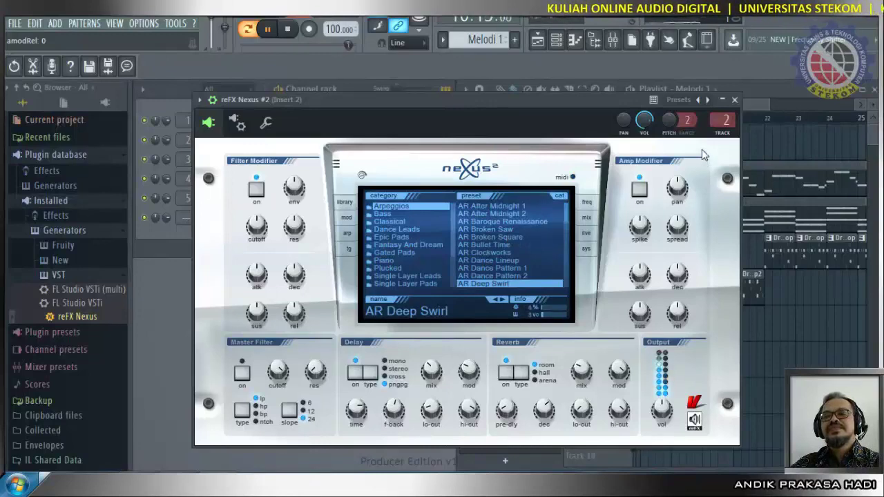
click(735, 100)
click(293, 29)
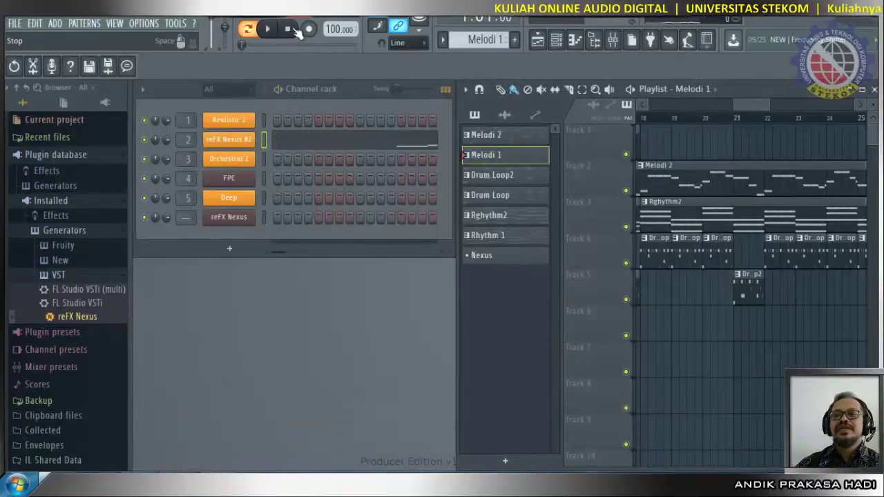
Step: Return the playlist to the start of the song and play the arrangement in song mode
drag(763, 102, 670, 120)
click(652, 117)
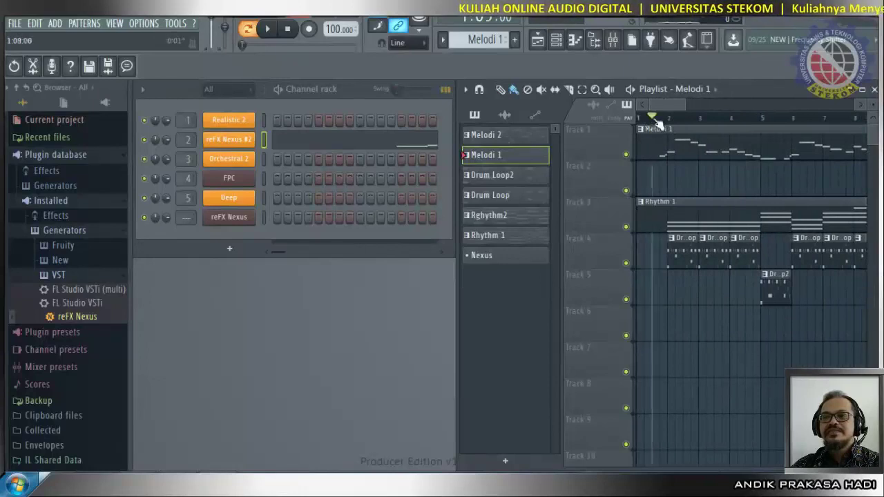
mouse_move(654, 119)
mouse_down()
mouse_move(686, 121)
mouse_move(644, 120)
mouse_up()
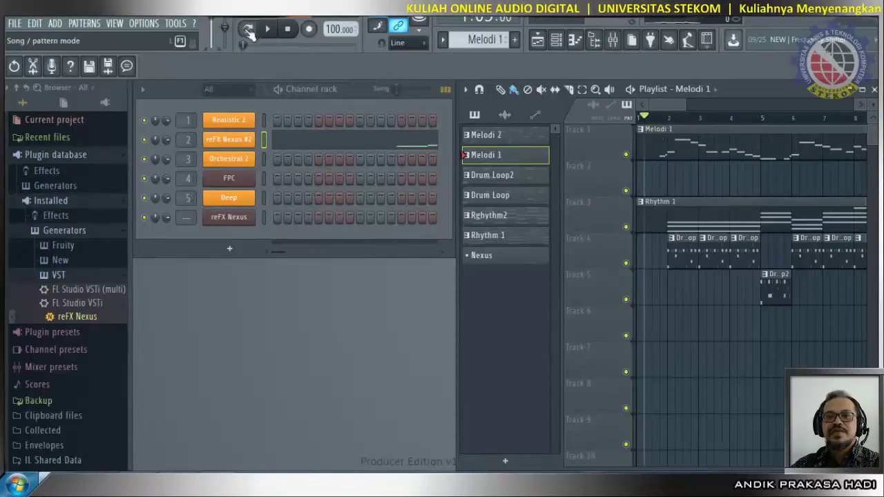
click(249, 31)
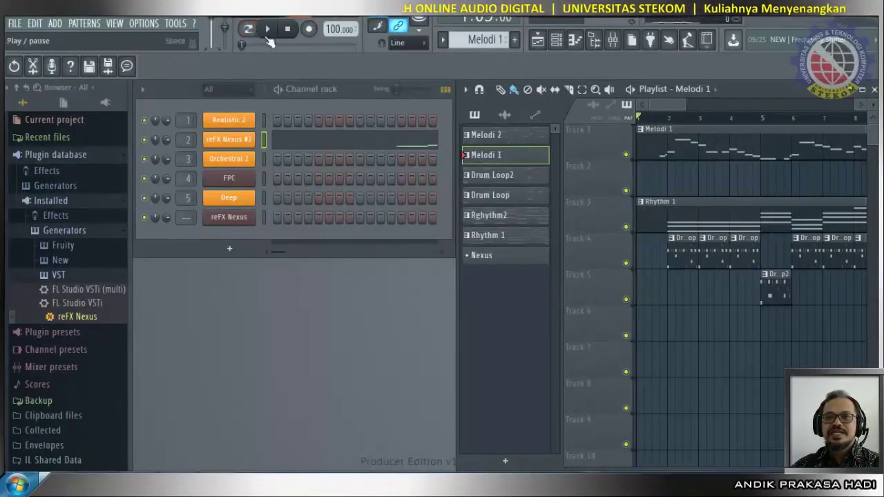
click(279, 32)
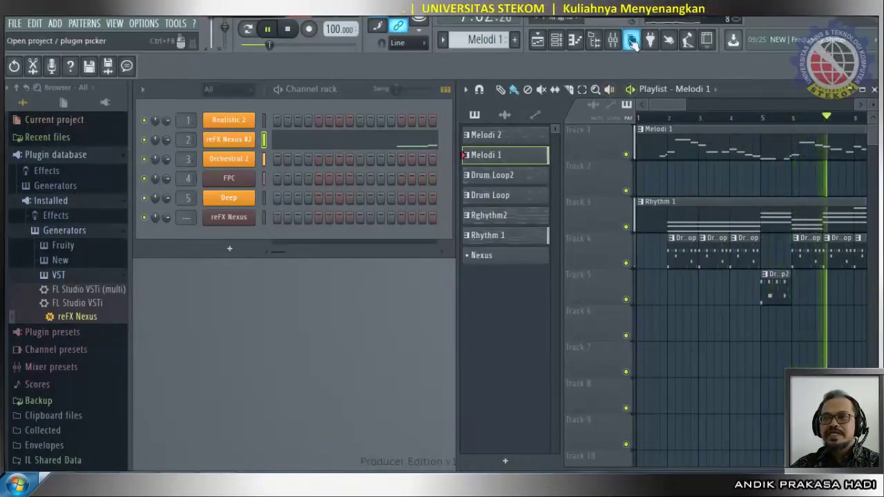
Step: In the mixer, lower the Insert 2 volume slightly and raise the Insert 3 volume to about 106%
click(612, 40)
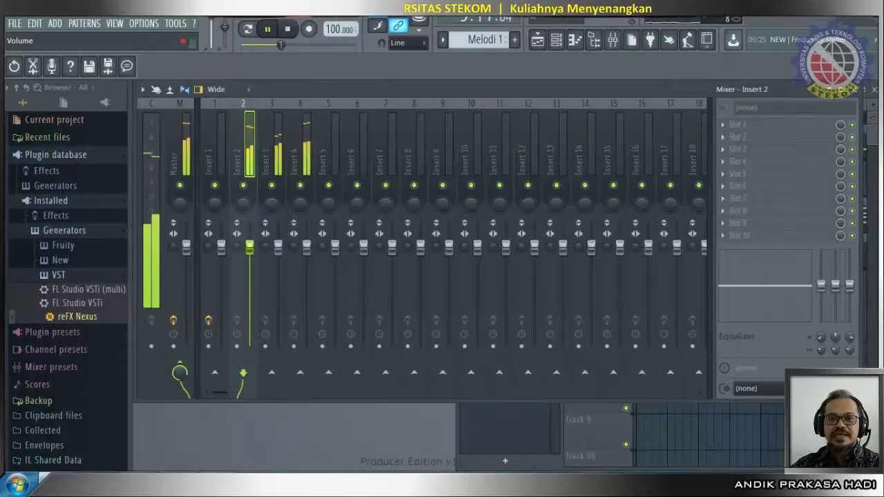
drag(250, 248, 250, 250)
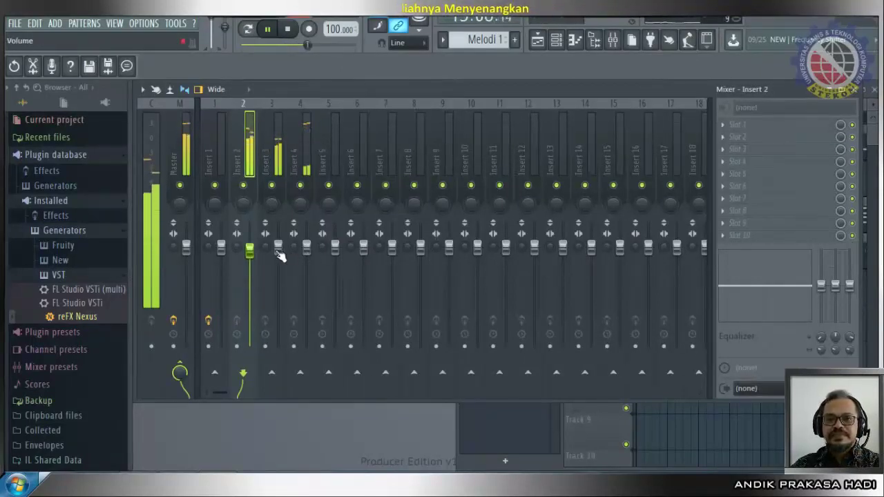
click(279, 250)
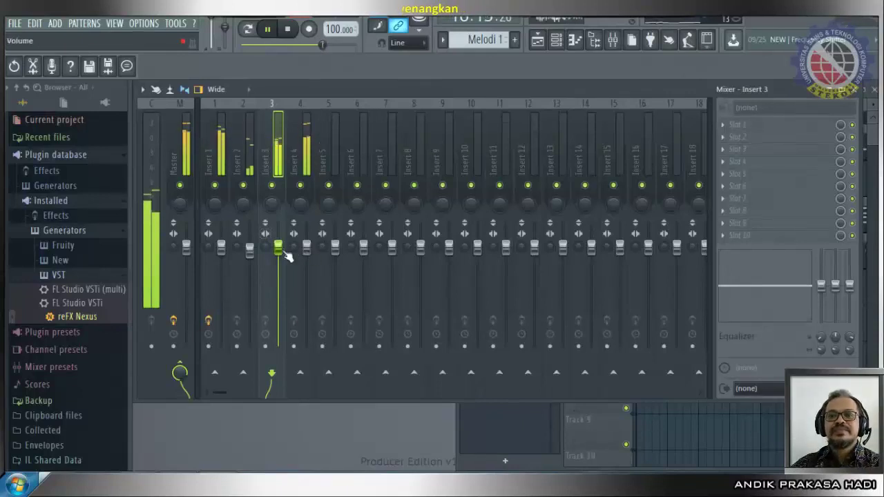
drag(278, 249, 278, 242)
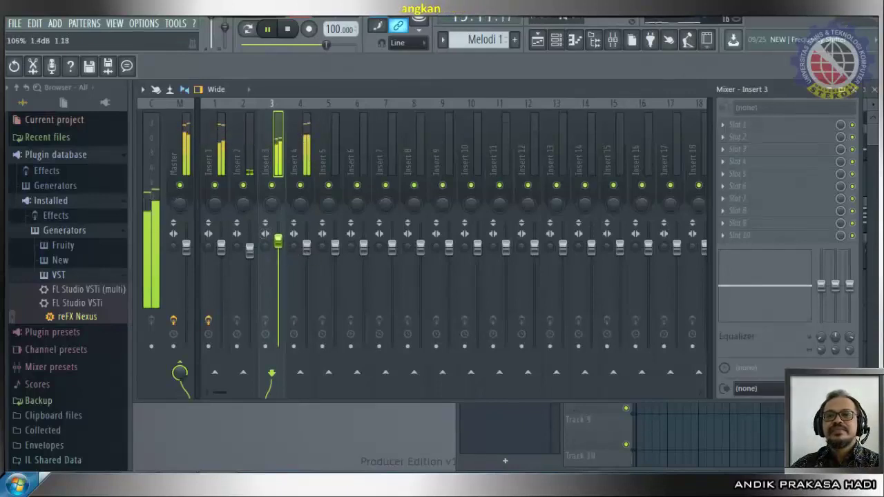
Step: Lower the Insert 1 mixer volume slightly, stop the song, and close the mixer
drag(221, 247, 221, 252)
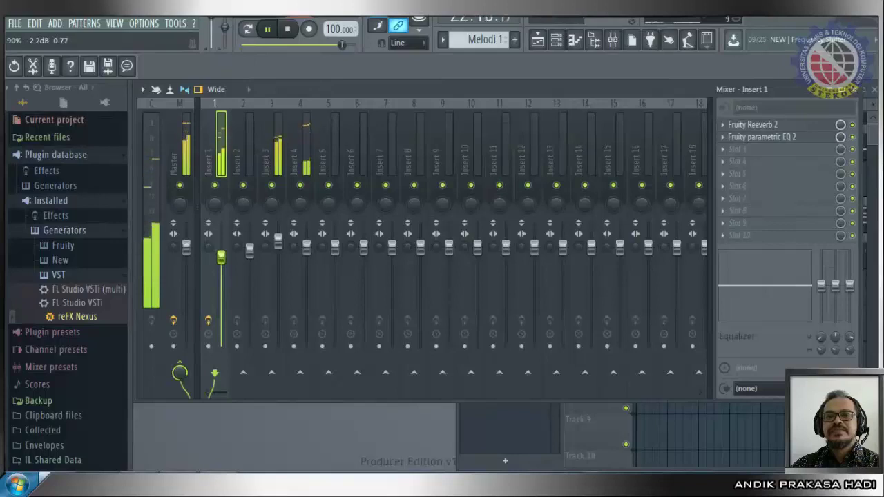
drag(221, 257, 221, 252)
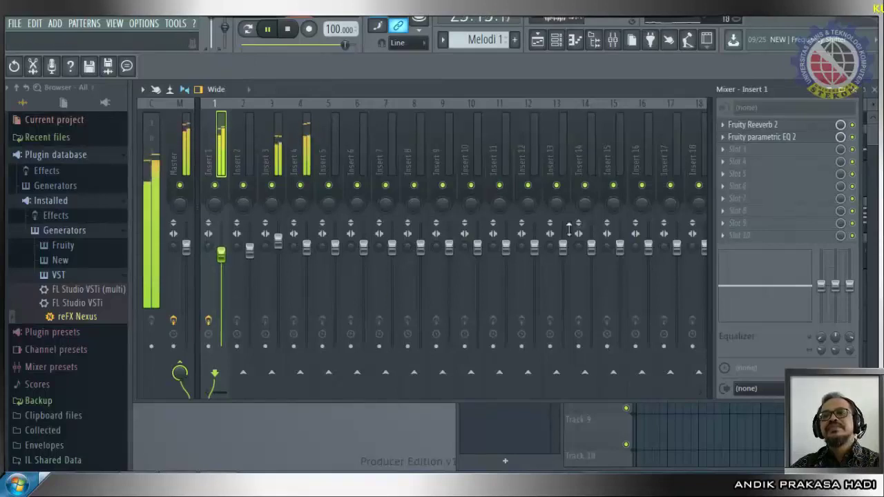
click(288, 30)
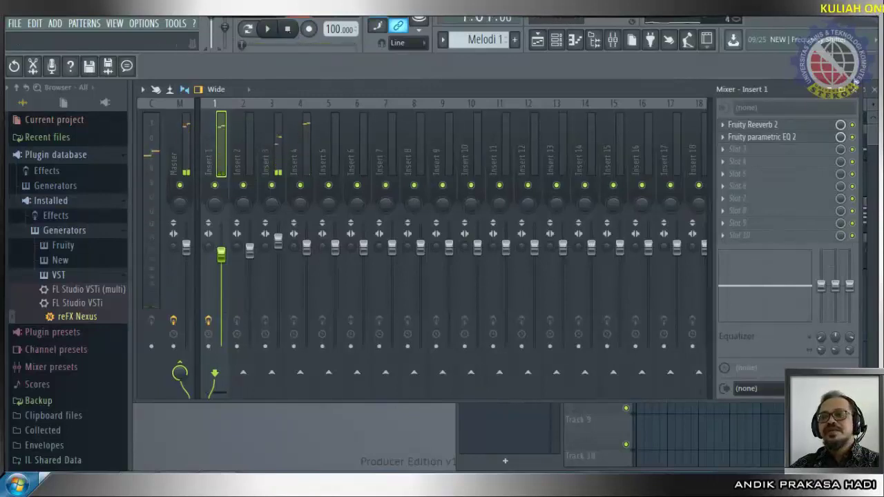
key(F9)
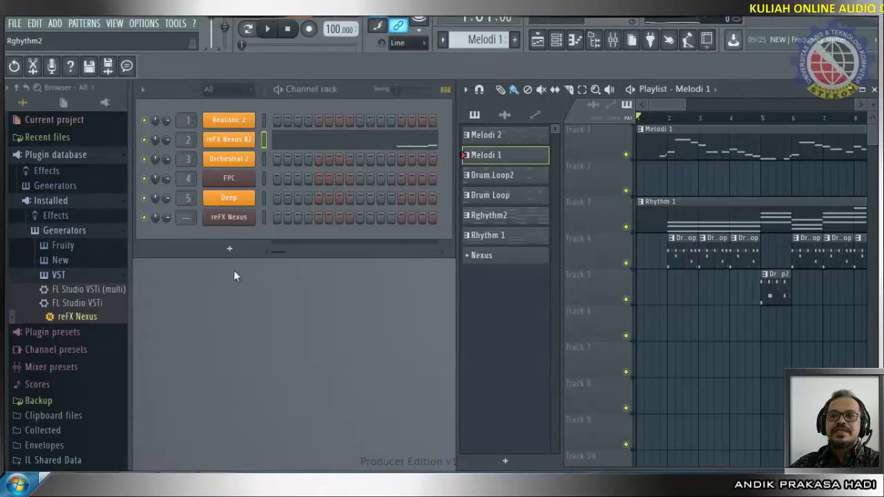
Step: Load the installed VST effect AmpliTube3 into slot 3 of mixer track Insert 1
click(612, 39)
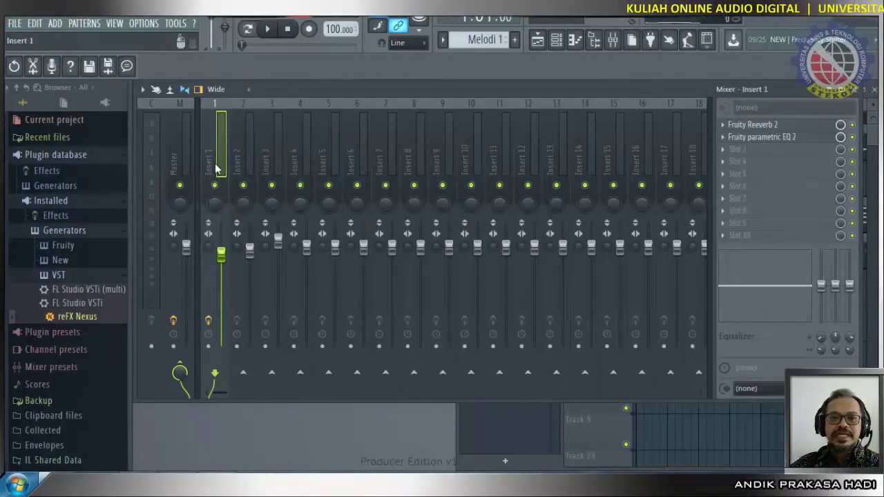
click(34, 217)
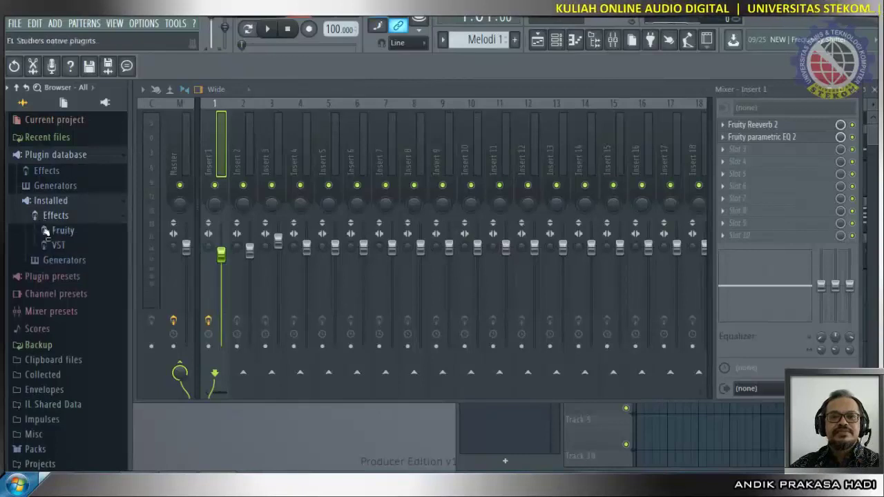
click(43, 248)
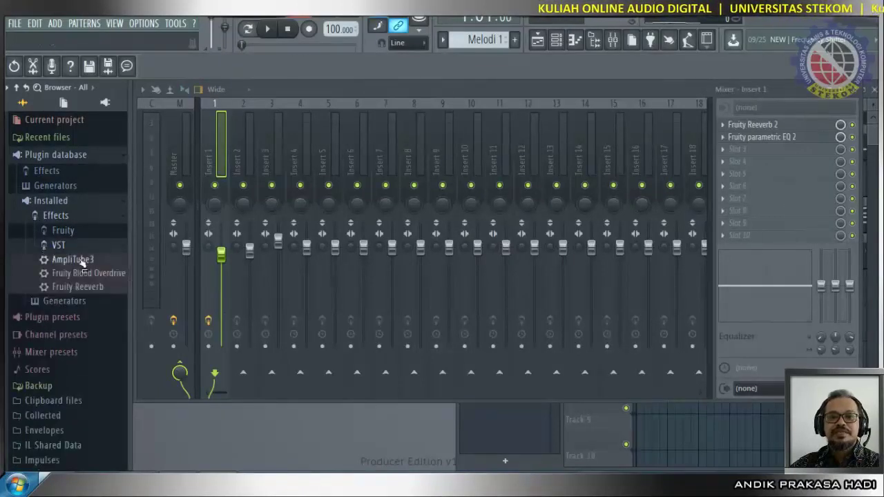
drag(82, 263, 741, 148)
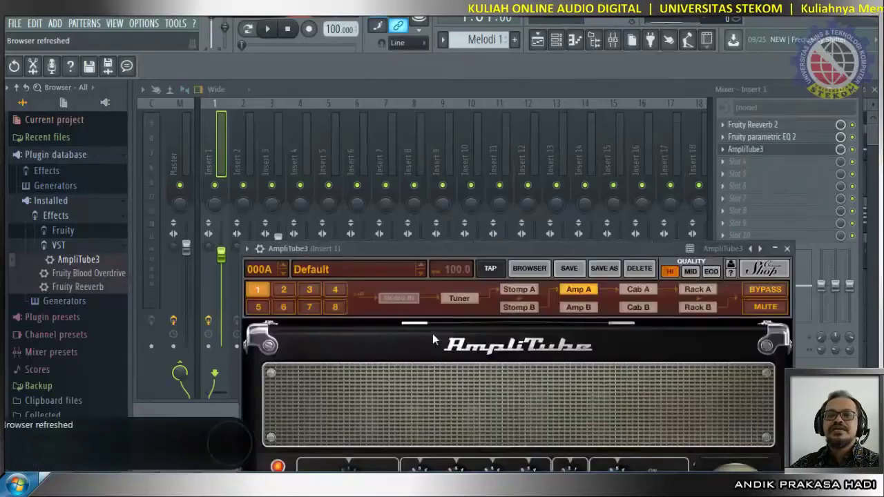
Step: Move the AmpliTube3 window so it is fully visible and advance its preset to Lead on Rhythm 2
drag(485, 248, 401, 77)
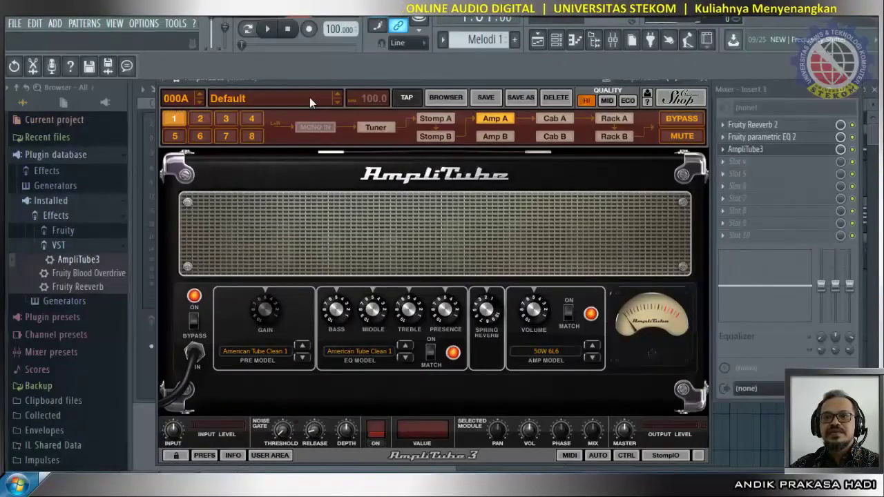
click(198, 102)
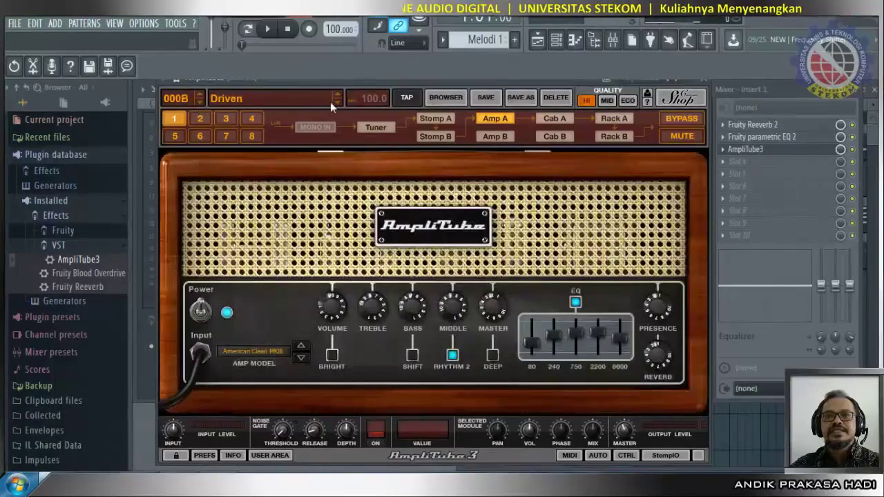
click(199, 102)
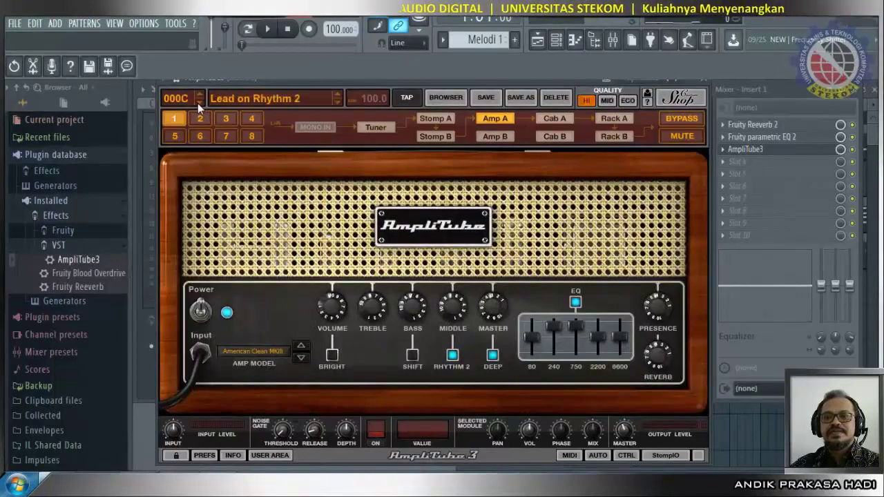
Step: Advance the AmpliTube3 patch to Lite Crunch, and move its window down to reach and close it
click(197, 102)
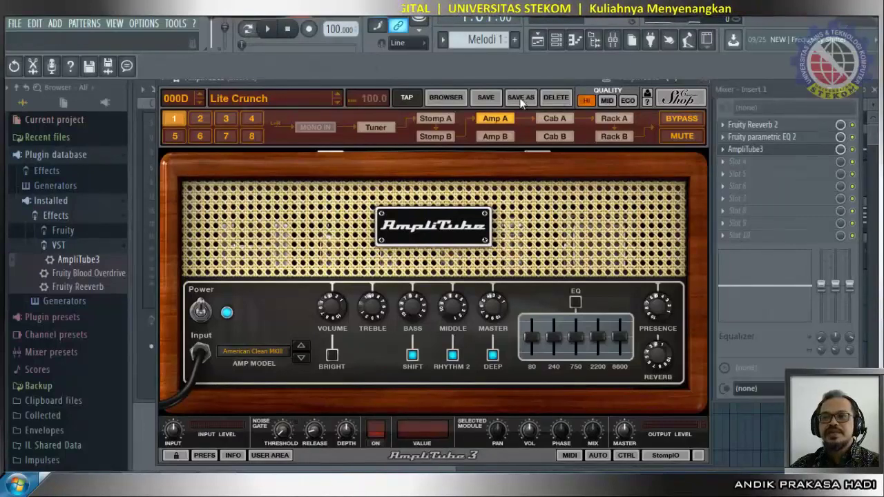
drag(490, 81, 490, 108)
click(704, 108)
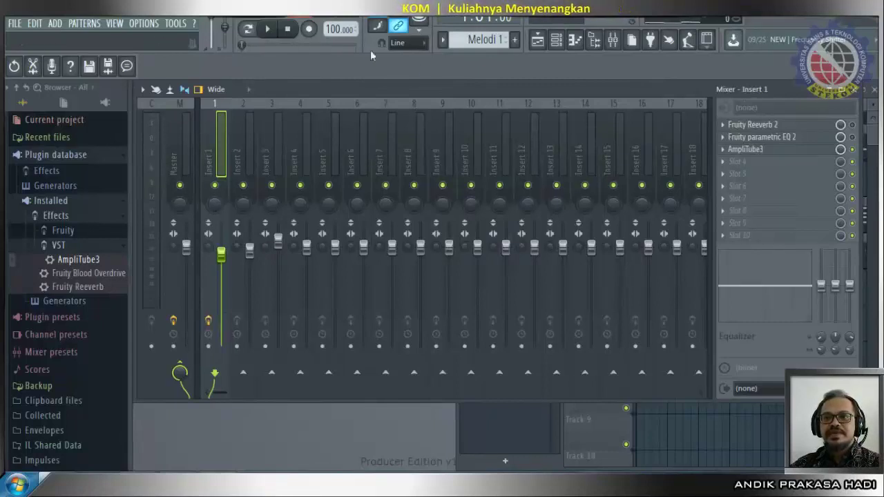
Step: Play the song through AmpliTube3, reopen the effect from Insert 1 and show its preset browser, and stop playback
click(269, 36)
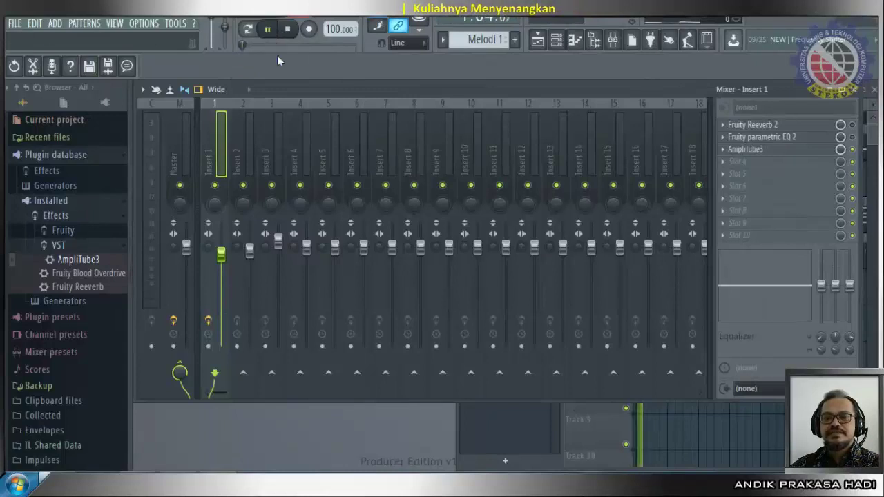
click(754, 151)
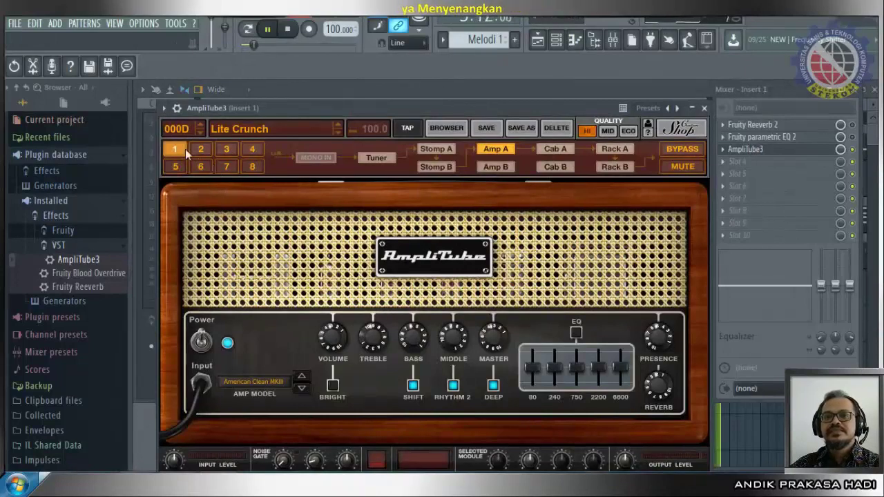
click(452, 127)
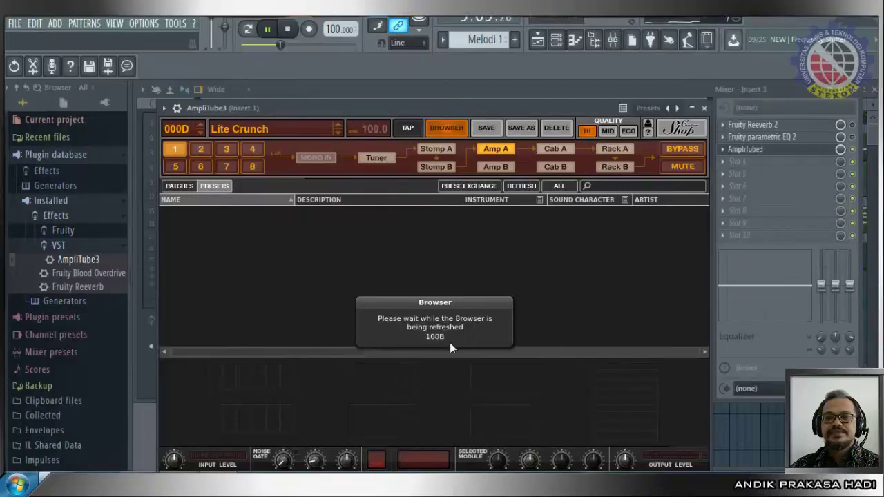
click(288, 29)
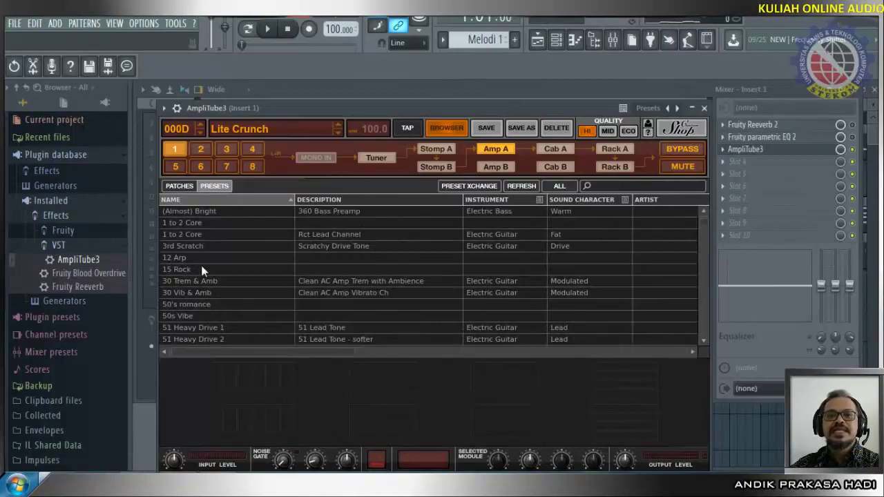
Step: Examine the AmpliTube3 patches and presets lists with their names, descriptions, instruments and sound characters
click(185, 187)
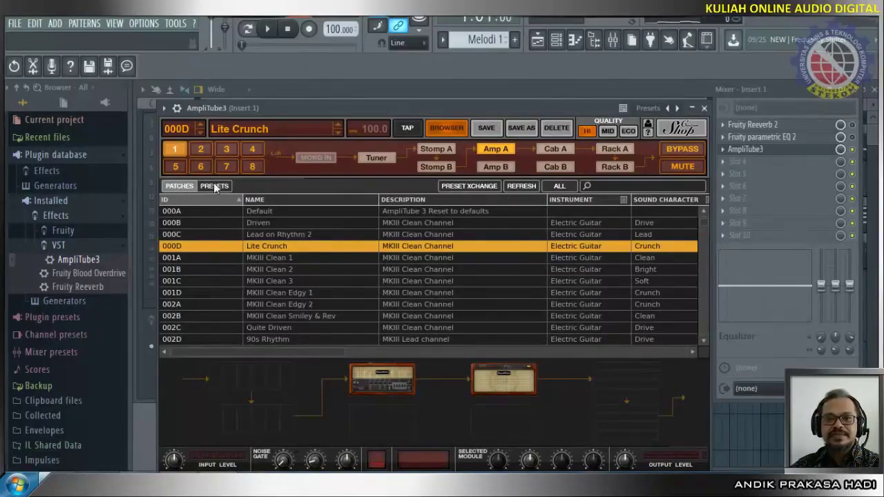
click(215, 186)
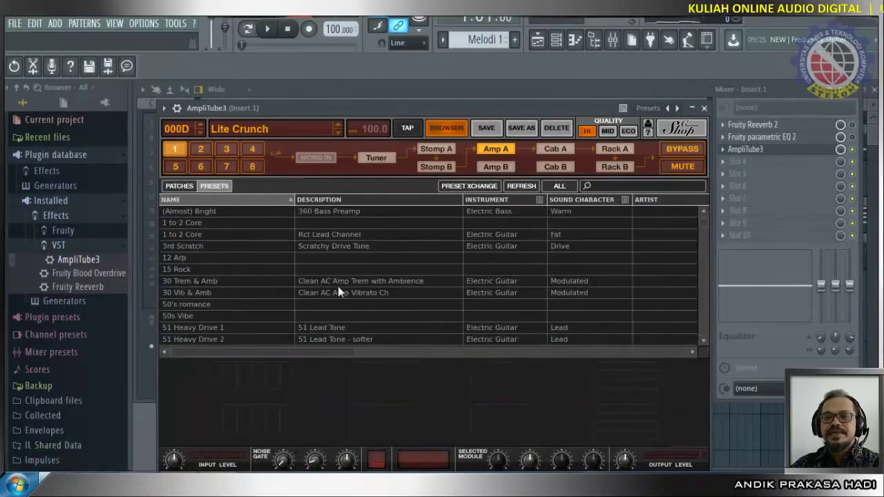
scroll(494, 266, down, 5)
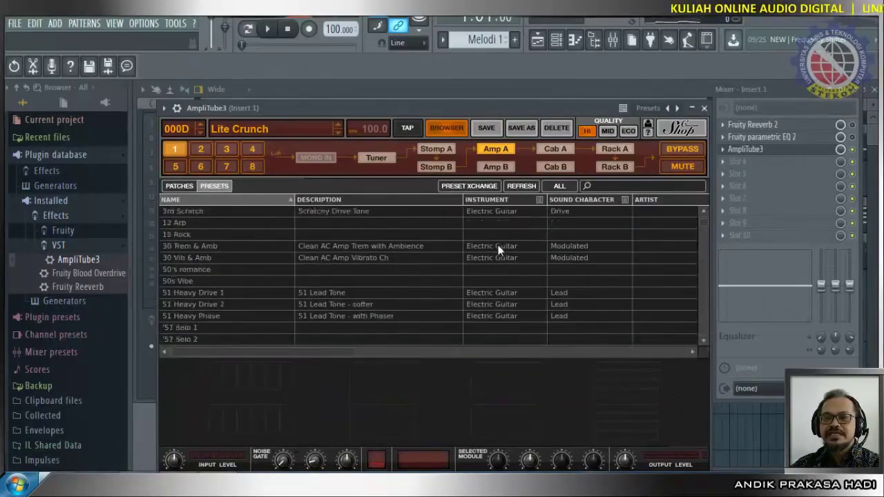
scroll(498, 251, down, 10)
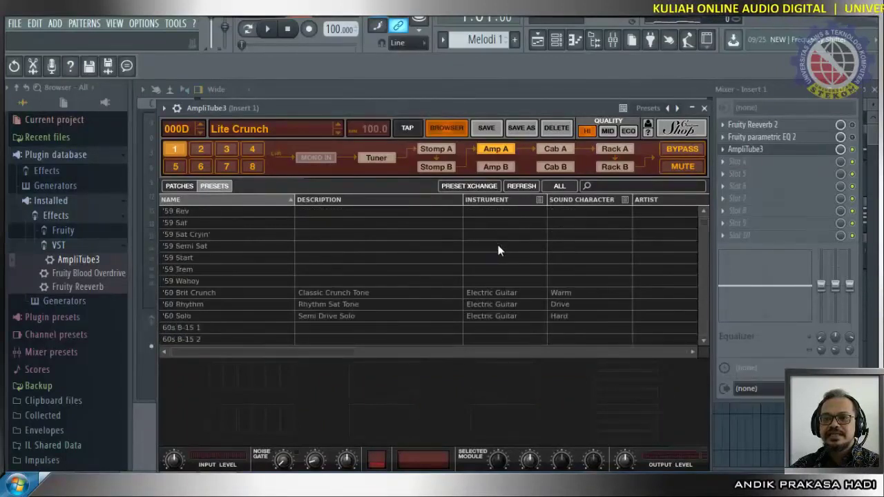
scroll(499, 251, down, 2)
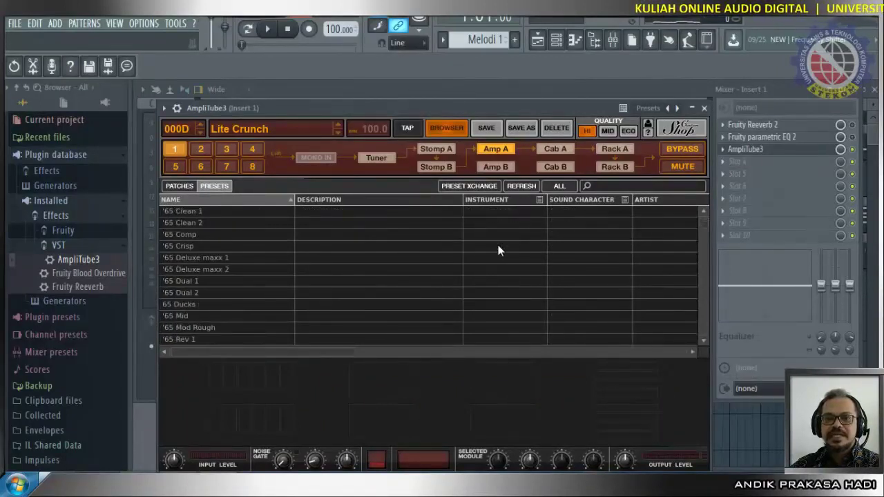
scroll(499, 250, down, 1)
scroll(499, 250, down, 5)
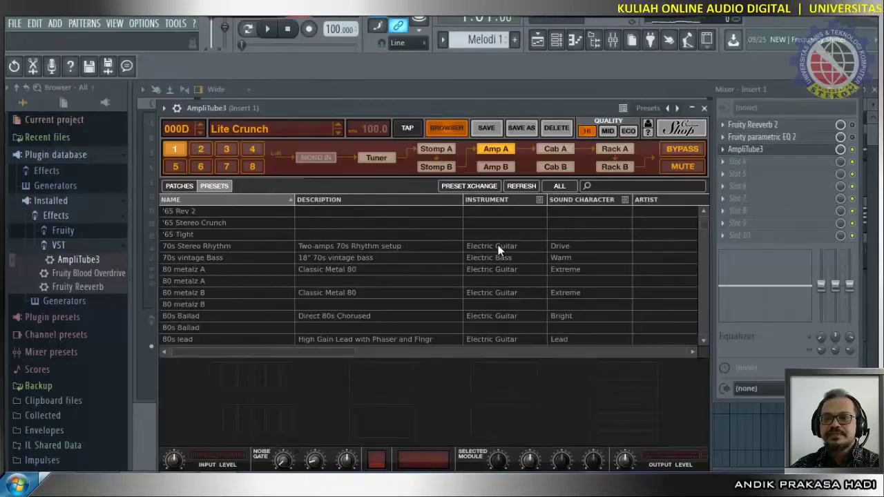
scroll(498, 245, down, 8)
scroll(498, 245, up, 15)
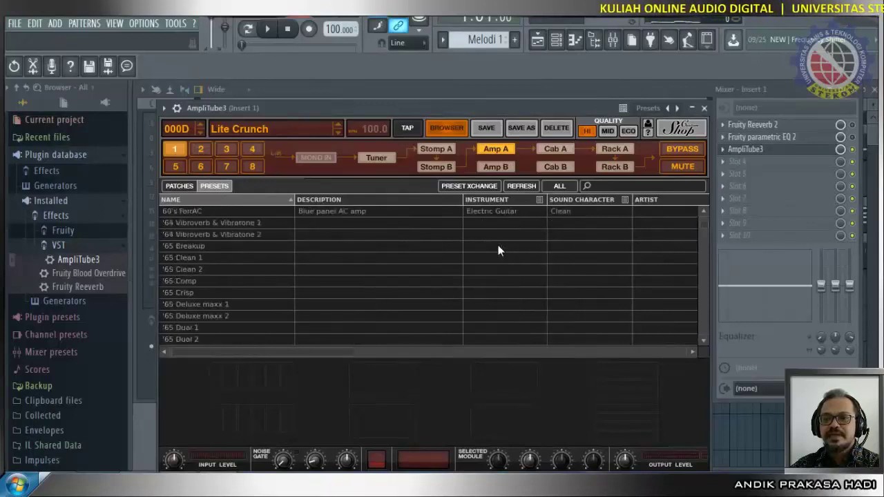
scroll(498, 245, up, 12)
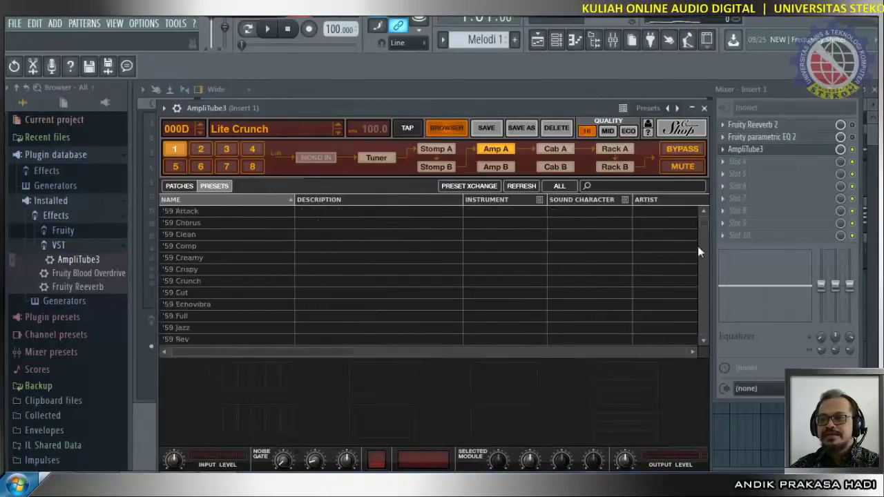
drag(706, 219, 706, 206)
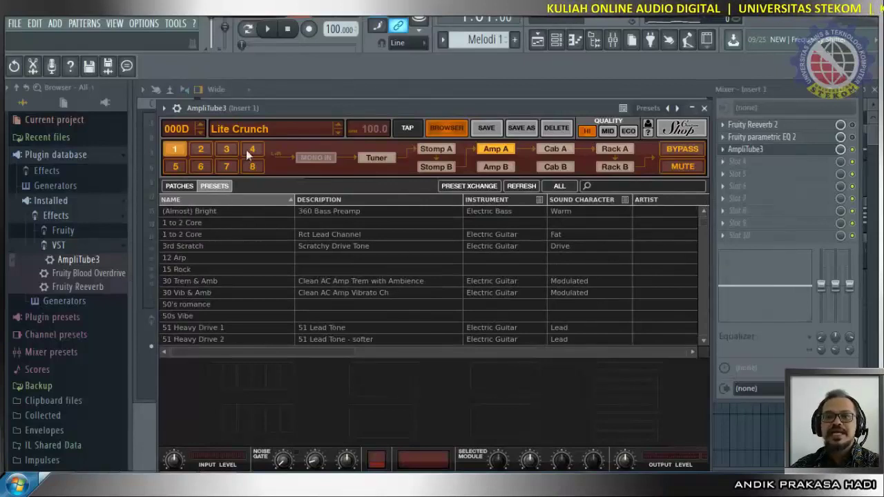
Step: Try several AmpliTube3 patches and presets in turn, including MKIII Clean 1, (Almost) Bright, Env Filter Groova and FUZZ!
click(339, 129)
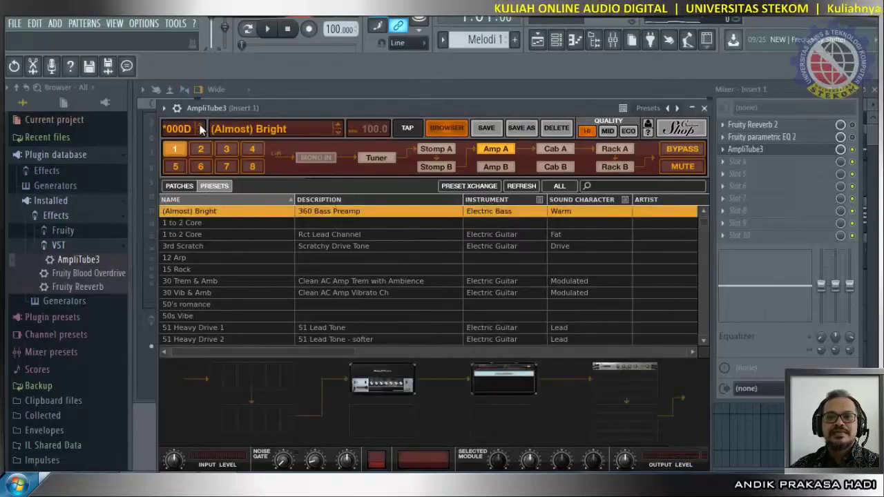
click(201, 129)
click(200, 128)
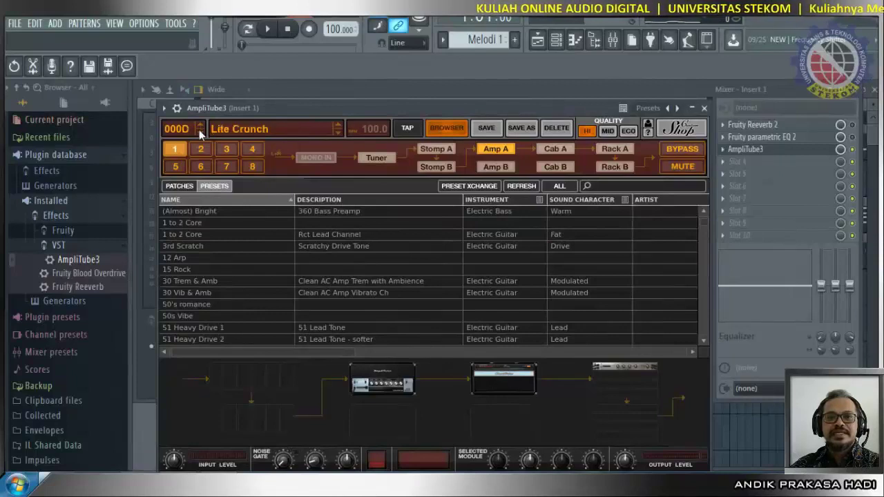
click(199, 130)
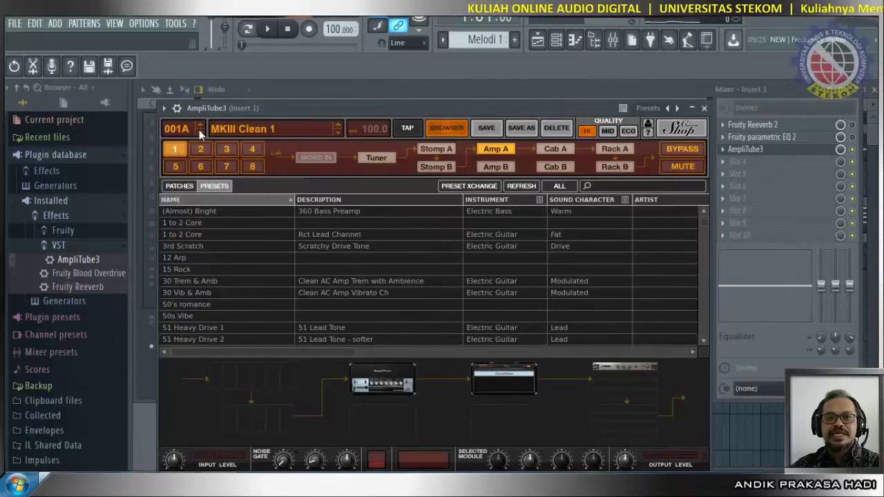
click(336, 133)
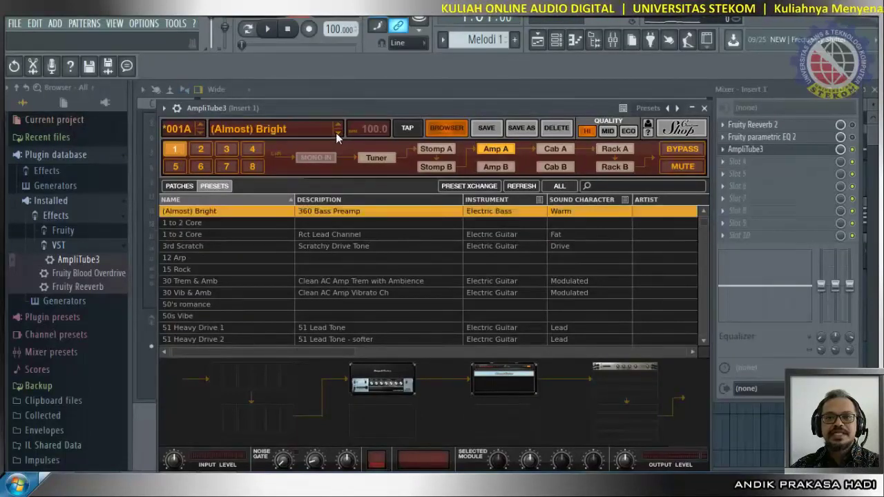
click(336, 133)
click(336, 133)
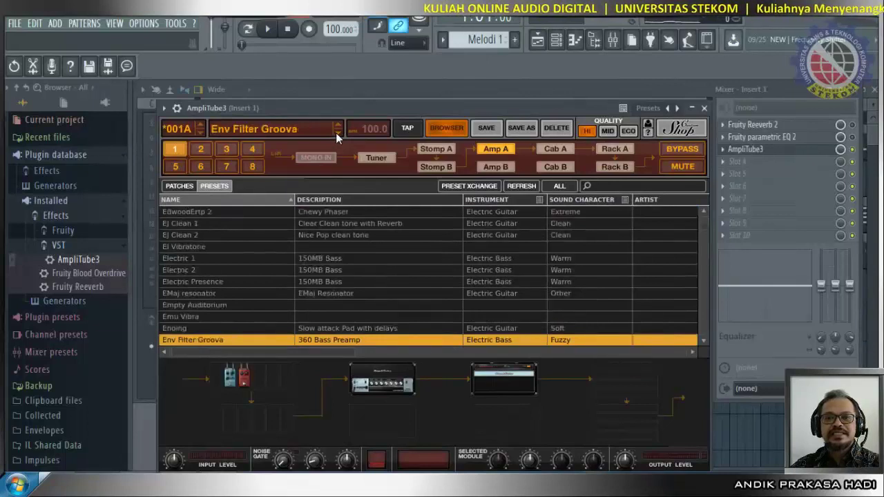
click(336, 133)
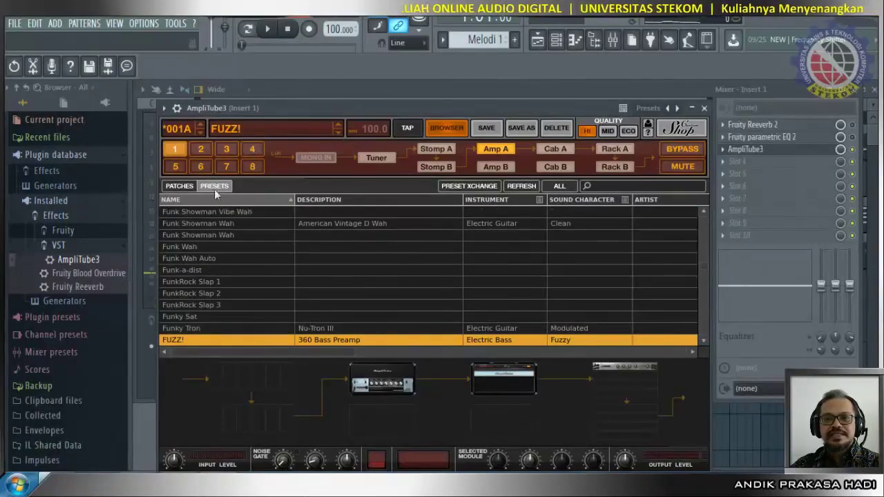
Step: Step the AmpliTube3 patch back to 000C, Lead on Rhythm 2, and return to the start of the presets list
click(202, 130)
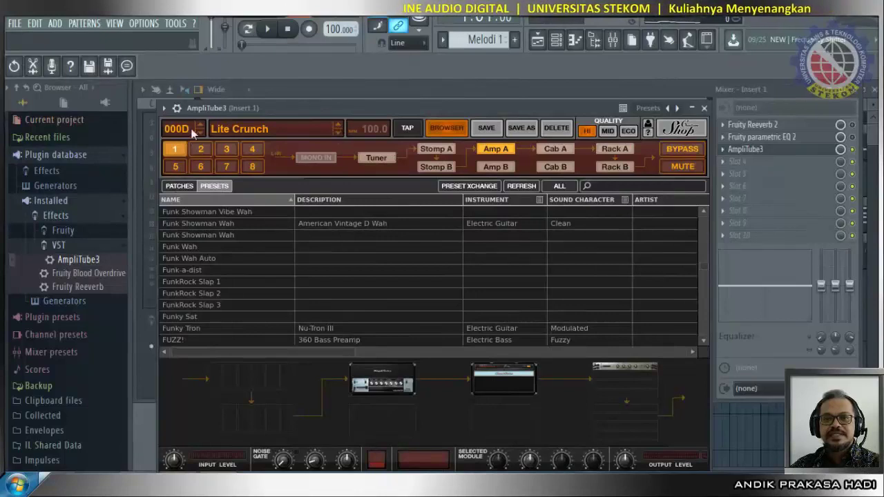
click(201, 131)
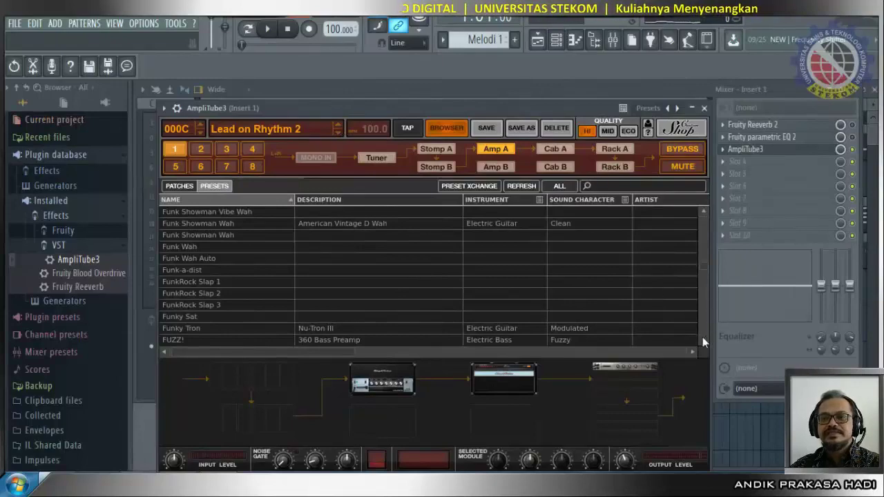
drag(703, 265, 704, 216)
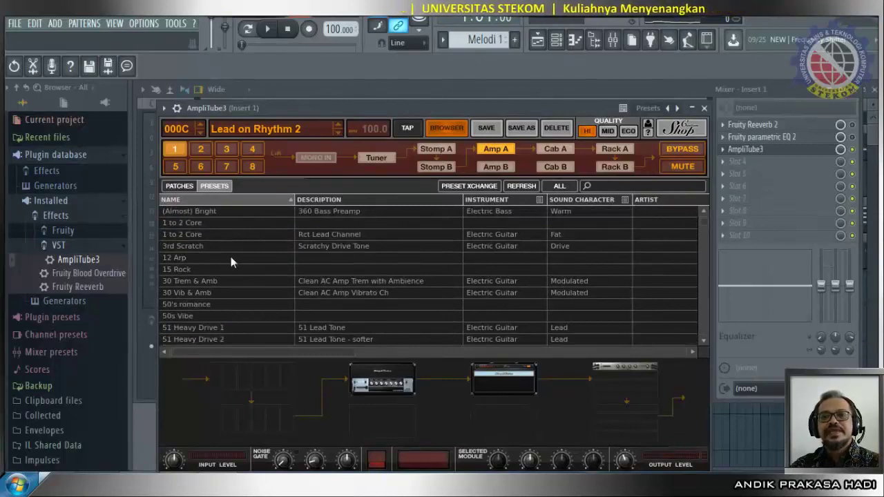
Step: Play the song while loading the 1 to 2 Core electric guitar preset described as Rct Lead Channel, and close AmpliTube3
click(270, 32)
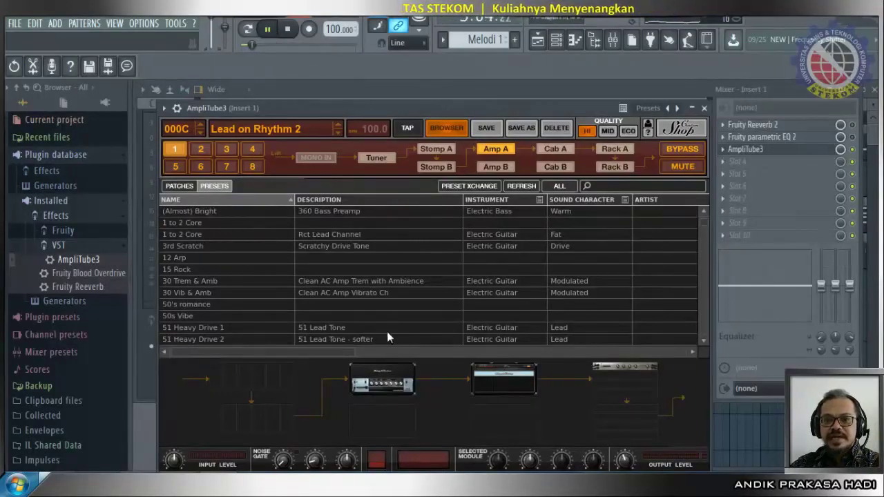
click(194, 236)
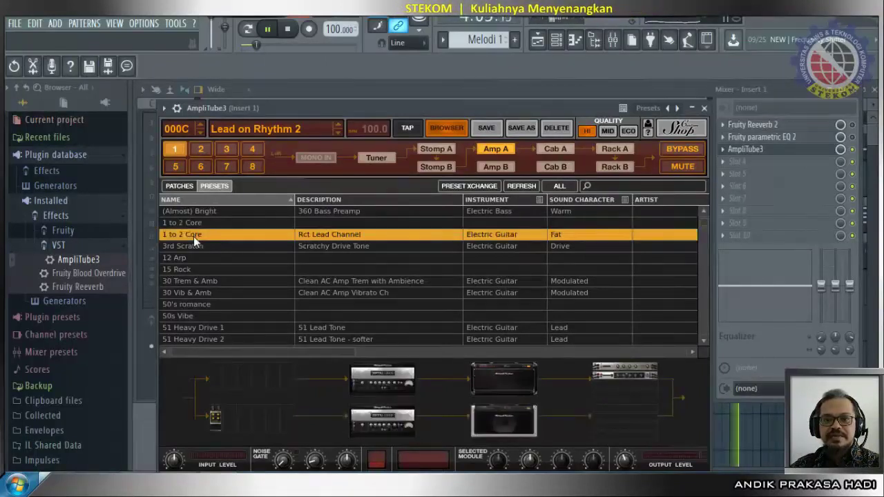
click(531, 412)
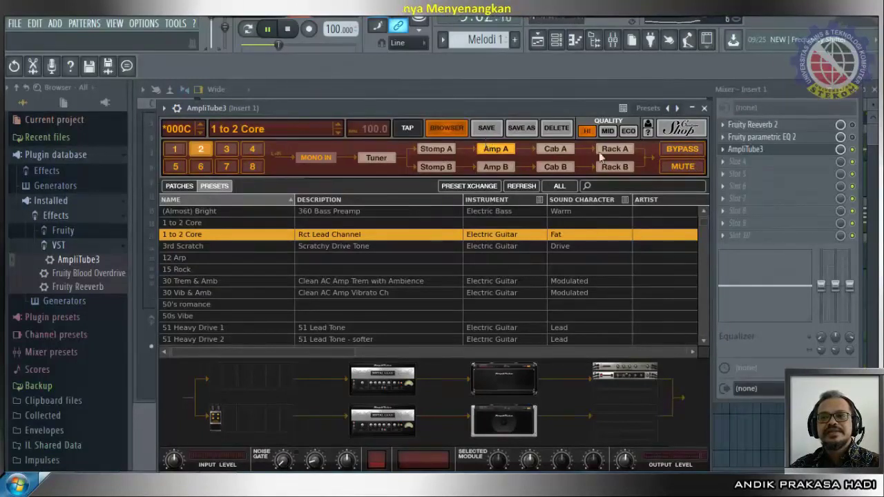
click(704, 108)
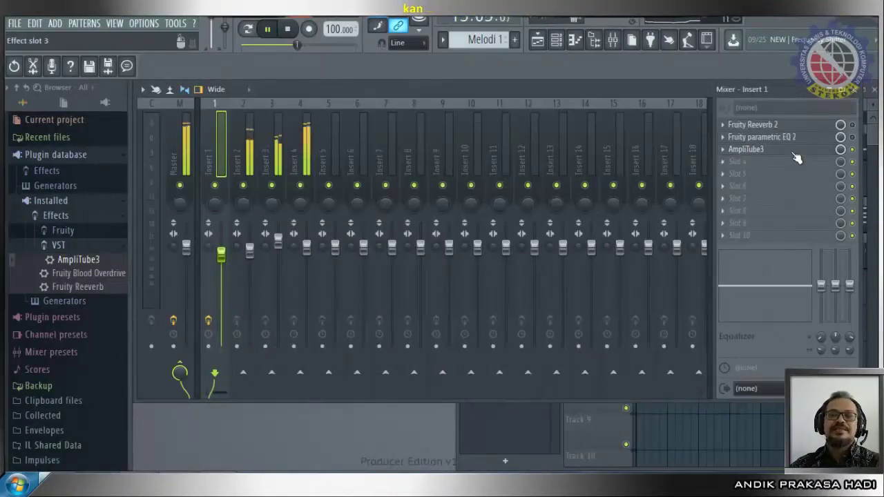
Step: Toggle the Fruity parametric EQ 2 slot on Insert 1, then close the mixer and stop the song
click(852, 137)
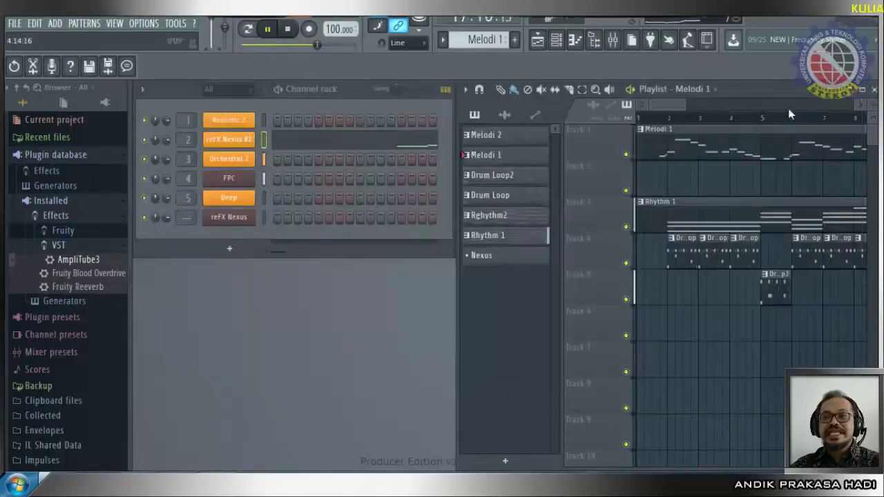
click(873, 89)
click(287, 29)
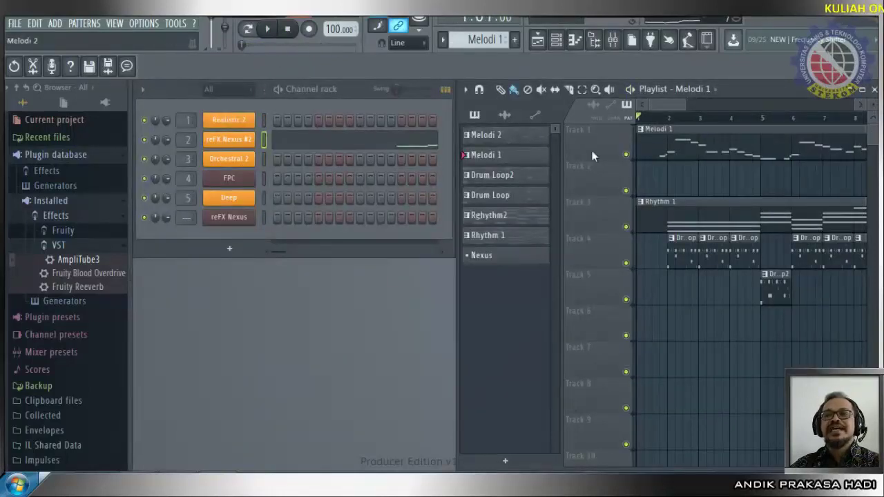
Step: Play the song from the start, following the playlist through to the final Melodi 2 section, and stop playback
click(268, 29)
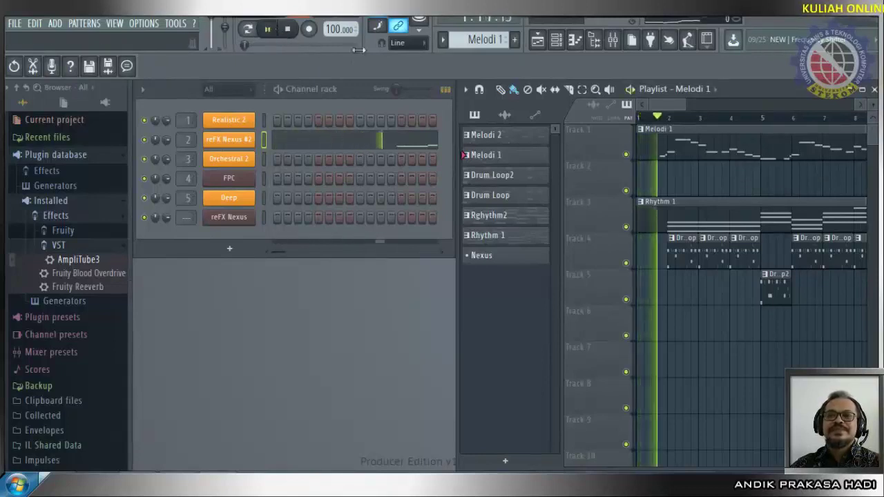
drag(657, 101, 728, 104)
click(684, 118)
click(664, 112)
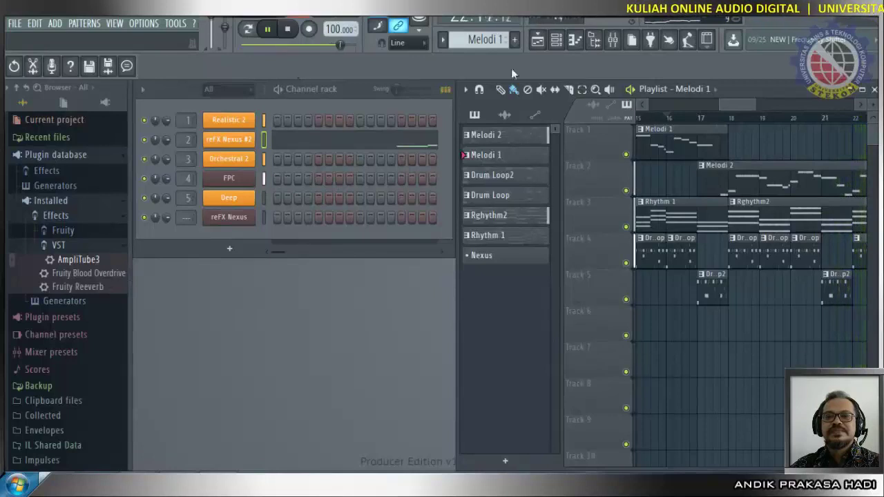
drag(740, 104, 771, 104)
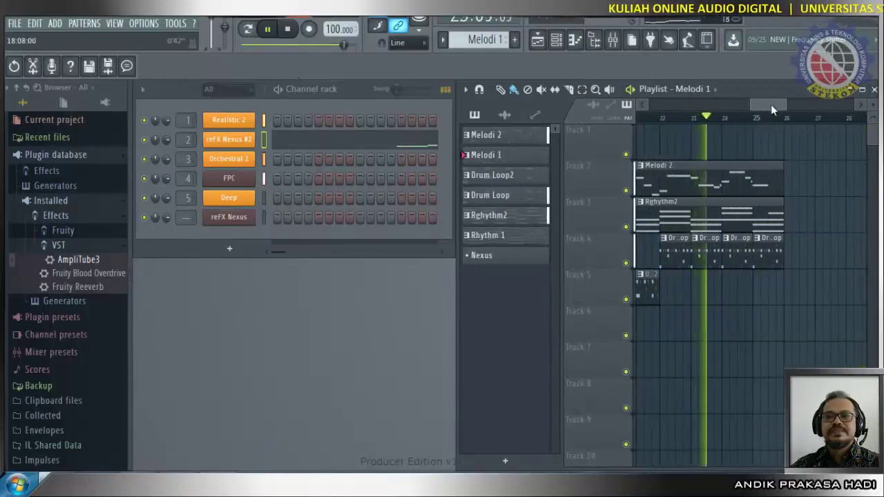
click(289, 32)
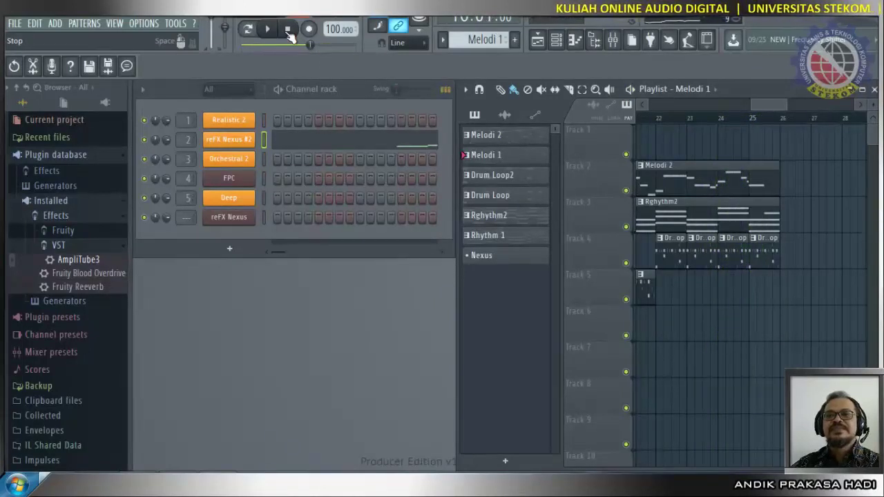